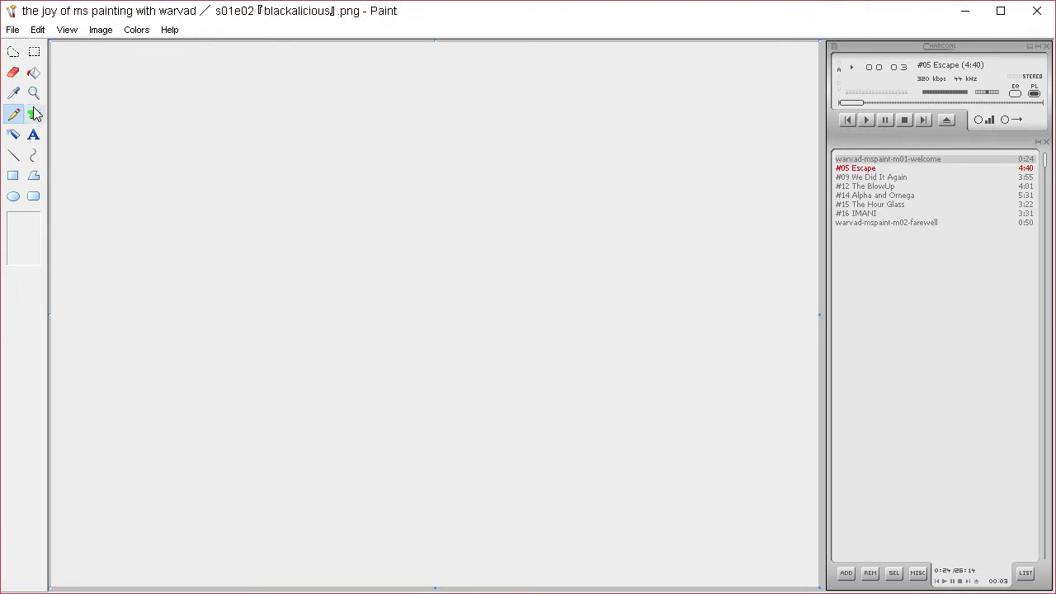
- Mix a soft green of about red 151, green 197, blue 150 and fill the whole canvas with it
{"action": "left_click", "coordinate": [134, 31]}
{"action": "left_click", "coordinate": [170, 53]}
{"action": "left_click", "coordinate": [526, 395]}
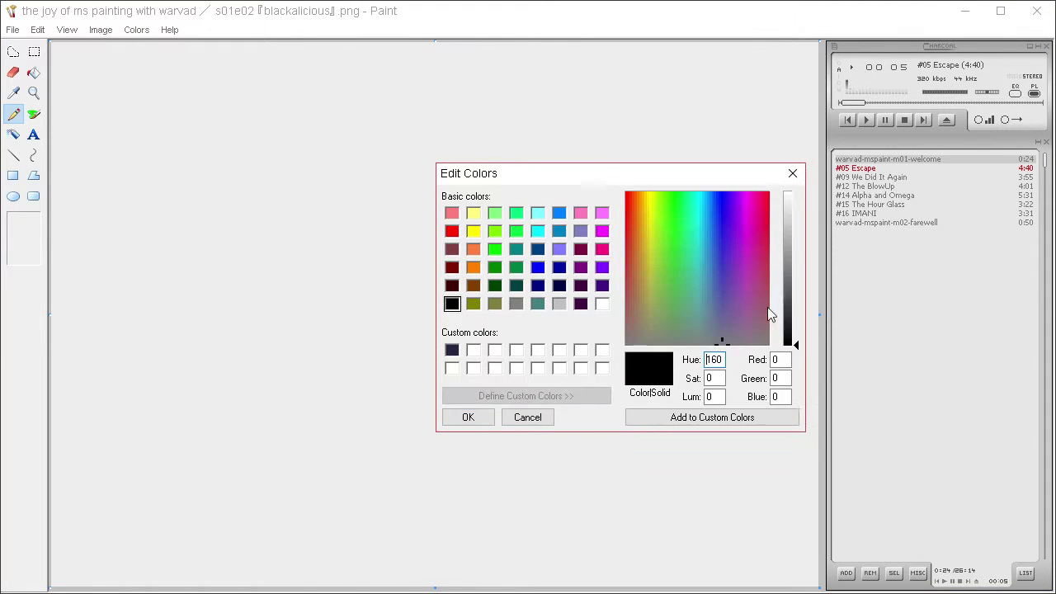
{"action": "left_click", "coordinate": [787, 241]}
{"action": "left_click_drag", "start_coordinate": [685, 297], "coordinate": [677, 303]}
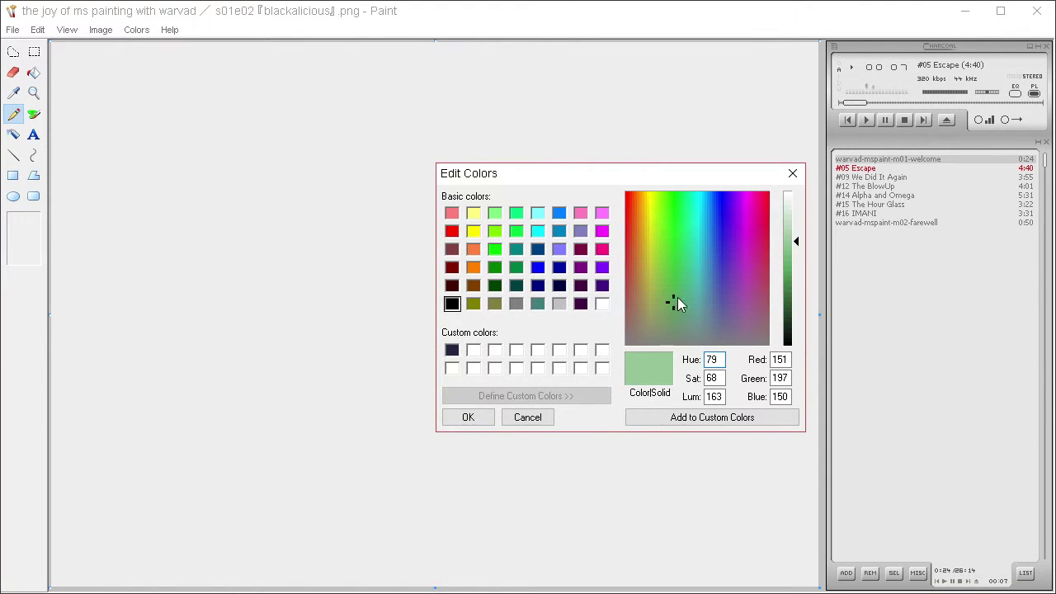
{"action": "left_click", "coordinate": [469, 423]}
{"action": "left_click", "coordinate": [34, 74]}
{"action": "left_click", "coordinate": [140, 90]}
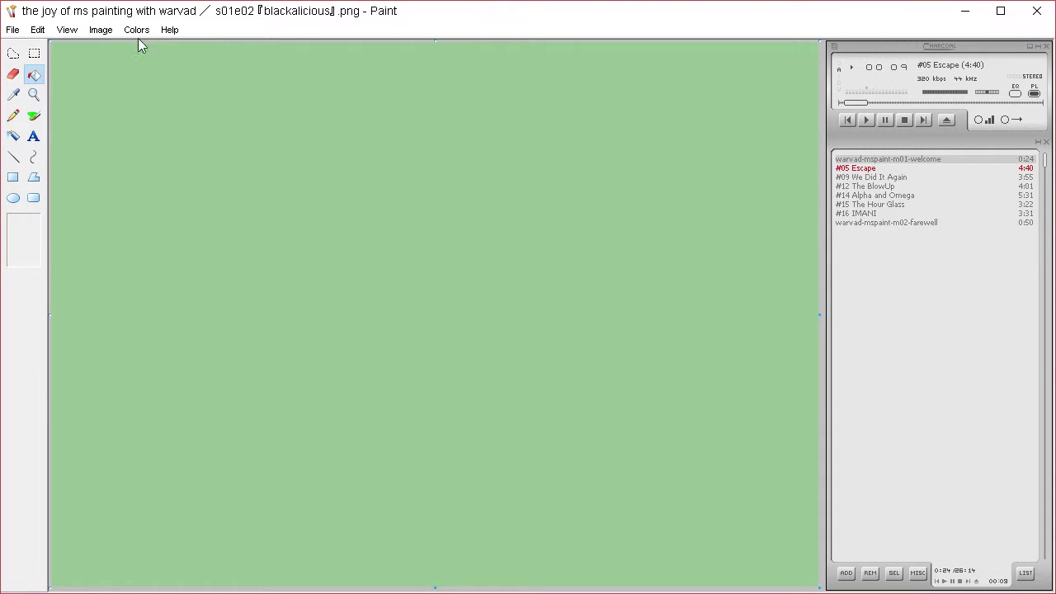
- Mix a very dark, near-black colour, store it as a custom colour and apply it as the drawing colour
{"action": "left_click", "coordinate": [137, 31]}
{"action": "left_click", "coordinate": [210, 50]}
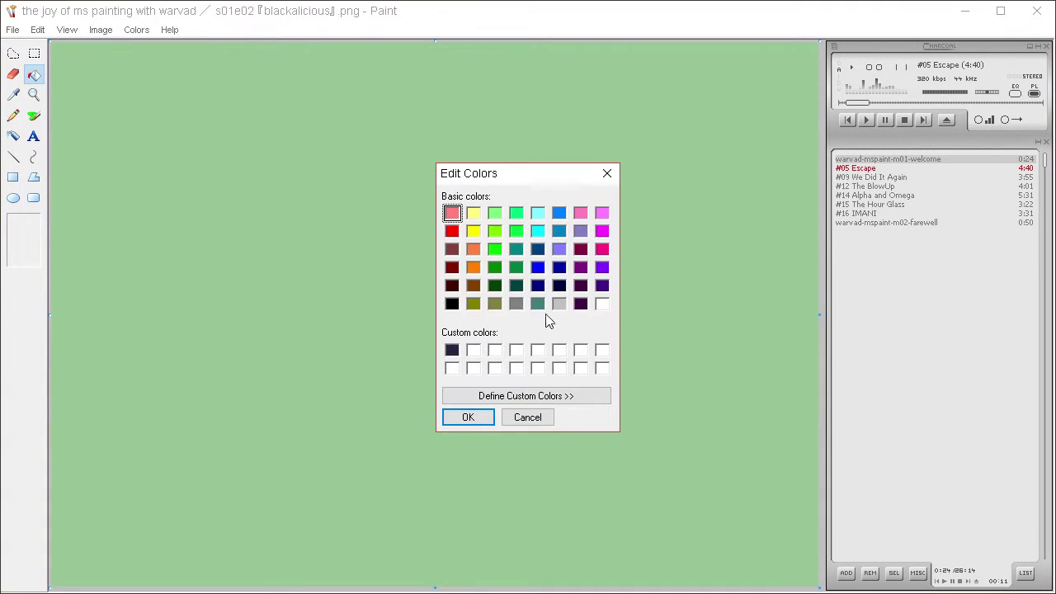
{"action": "left_click", "coordinate": [526, 396]}
{"action": "left_click", "coordinate": [796, 309]}
{"action": "left_click", "coordinate": [650, 324]}
{"action": "left_click_drag", "start_coordinate": [796, 309], "coordinate": [796, 320]}
{"action": "left_click", "coordinate": [668, 417]}
{"action": "left_click", "coordinate": [487, 418]}
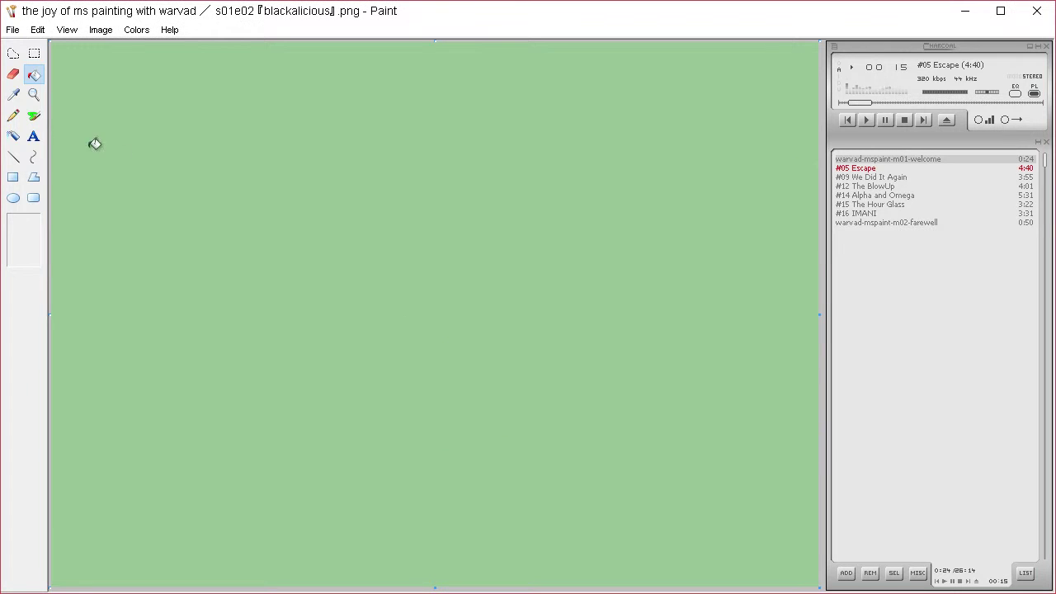
- Paint a dark dot ringed by a quarter-circle arc in the canvas's upper-left corner, and fill everything outside the arc dark
{"action": "left_click", "coordinate": [34, 115]}
{"action": "left_click_drag", "start_coordinate": [102, 89], "coordinate": [106, 84]}
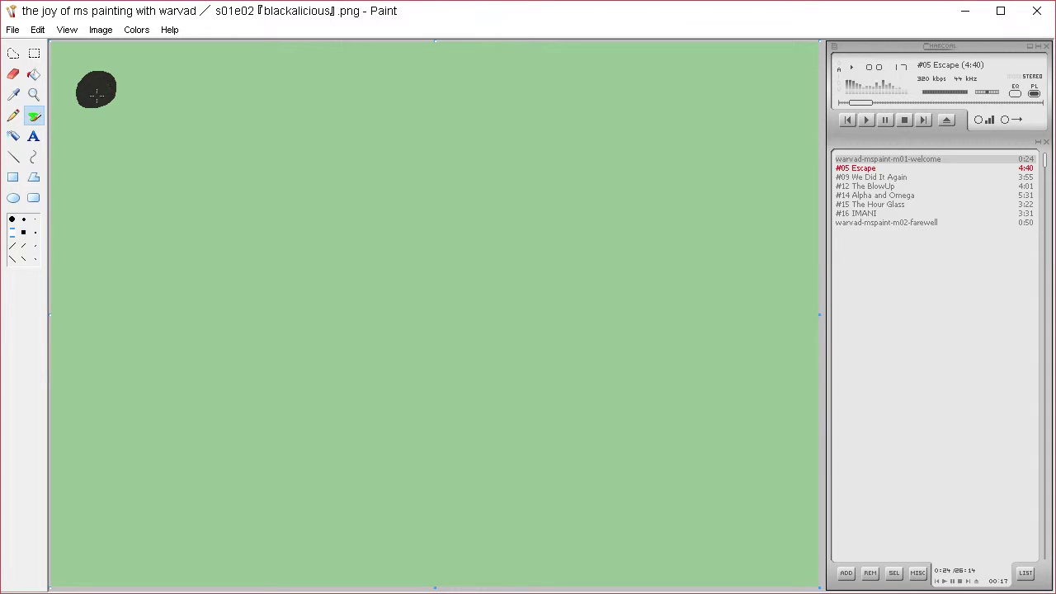
{"action": "left_click", "coordinate": [13, 95]}
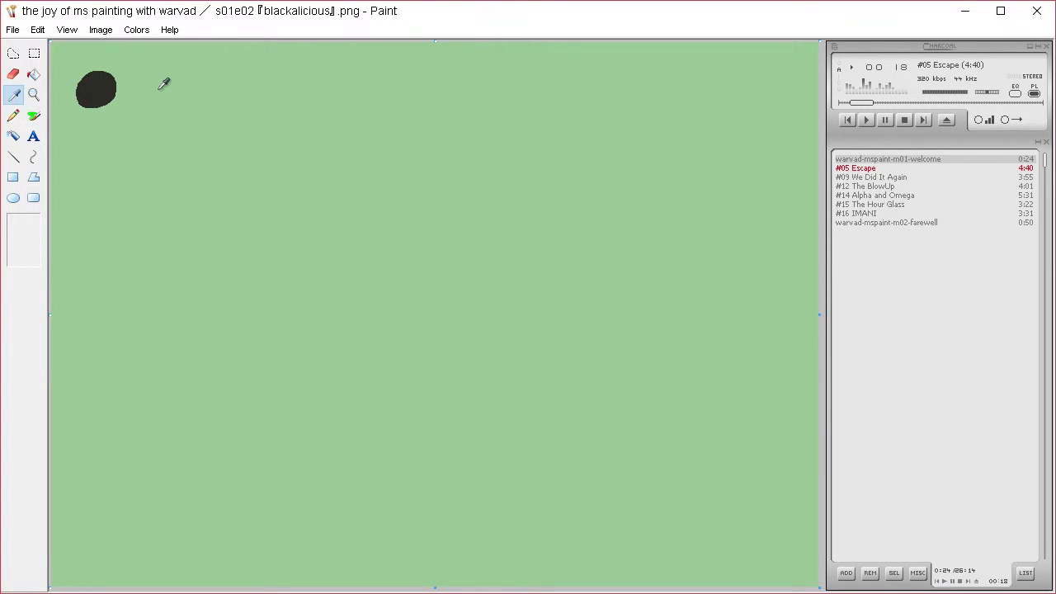
{"action": "left_click", "coordinate": [34, 116]}
{"action": "mouse_move", "coordinate": [56, 137]}
{"action": "left_mouse_down"}
{"action": "mouse_move", "coordinate": [122, 143]}
{"action": "mouse_move", "coordinate": [192, 43]}
{"action": "left_mouse_up"}
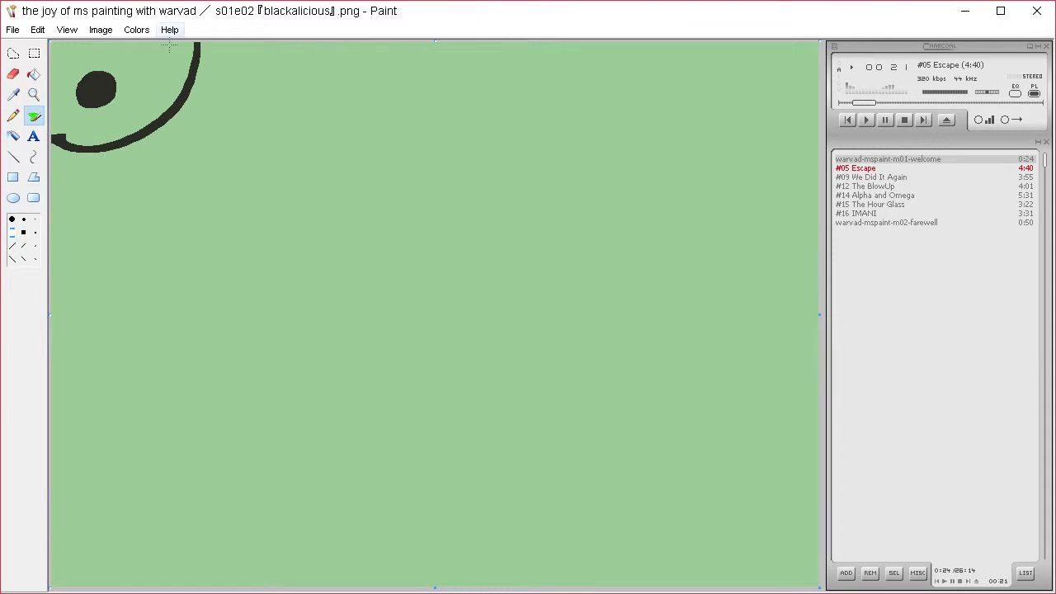
{"action": "left_click", "coordinate": [34, 74]}
{"action": "left_click", "coordinate": [285, 112]}
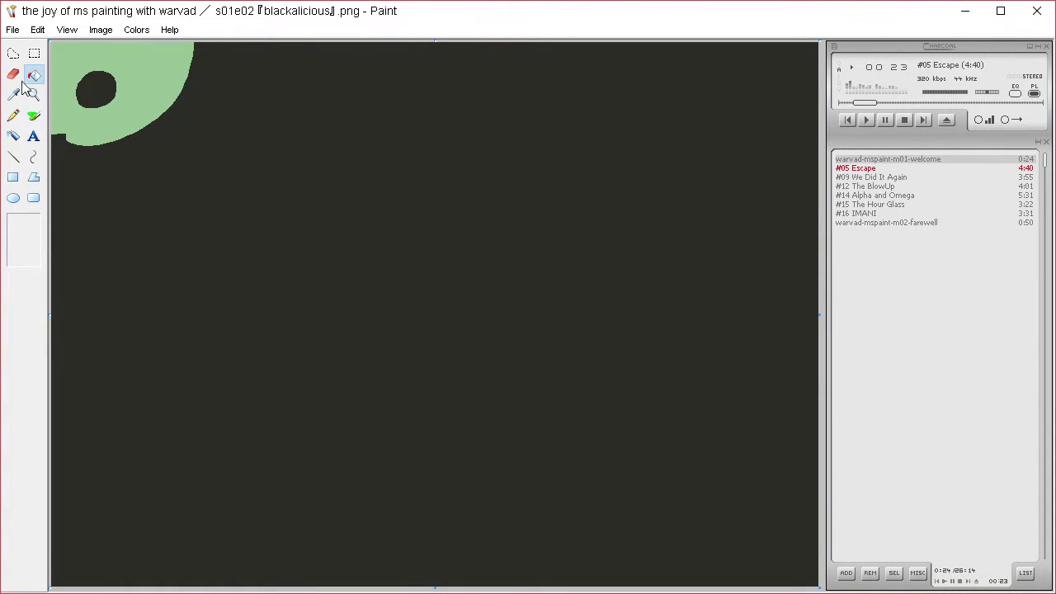
{"action": "left_click", "coordinate": [13, 116]}
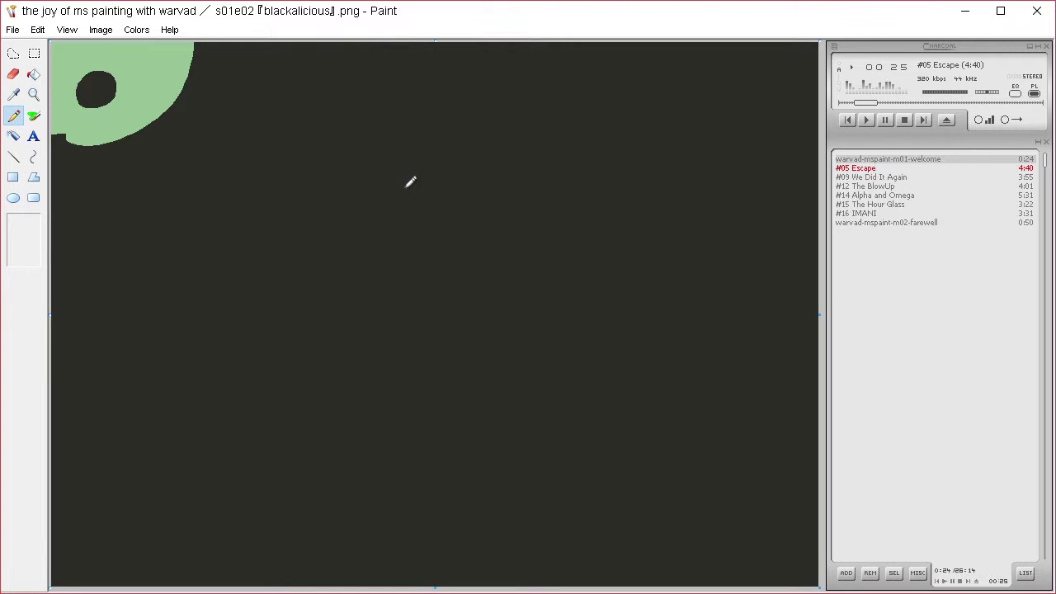
{"action": "mouse_move", "coordinate": [528, 158]}
{"action": "left_mouse_down"}
{"action": "mouse_move", "coordinate": [421, 193]}
{"action": "mouse_move", "coordinate": [596, 167]}
{"action": "mouse_move", "coordinate": [535, 163]}
{"action": "mouse_move", "coordinate": [393, 254]}
{"action": "mouse_move", "coordinate": [480, 140]}
{"action": "mouse_move", "coordinate": [513, 144]}
{"action": "mouse_move", "coordinate": [472, 139]}
{"action": "mouse_move", "coordinate": [346, 193]}
{"action": "mouse_move", "coordinate": [569, 192]}
{"action": "mouse_move", "coordinate": [388, 191]}
{"action": "mouse_move", "coordinate": [371, 164]}
{"action": "mouse_move", "coordinate": [536, 213]}
{"action": "mouse_move", "coordinate": [378, 179]}
{"action": "mouse_move", "coordinate": [476, 136]}
{"action": "mouse_move", "coordinate": [445, 128]}
{"action": "mouse_move", "coordinate": [353, 310]}
{"action": "mouse_move", "coordinate": [541, 165]}
{"action": "left_mouse_up"}
{"action": "key", "text": "ctrl+z"}
{"action": "key", "text": "ctrl+z"}
{"action": "key", "text": "ctrl+z"}
{"action": "key", "text": "ctrl+z"}
{"action": "key", "text": "ctrl+z"}
- Sketch a cat's head in thin green lines near the upper middle, with pointed ears, half-closed eyes and a small nose
{"action": "mouse_move", "coordinate": [437, 116]}
{"action": "left_mouse_down"}
{"action": "mouse_move", "coordinate": [352, 221]}
{"action": "mouse_move", "coordinate": [518, 171]}
{"action": "mouse_move", "coordinate": [471, 123]}
{"action": "mouse_move", "coordinate": [428, 124]}
{"action": "mouse_move", "coordinate": [429, 113]}
{"action": "mouse_move", "coordinate": [499, 119]}
{"action": "mouse_move", "coordinate": [507, 95]}
{"action": "mouse_move", "coordinate": [523, 156]}
{"action": "left_mouse_up"}
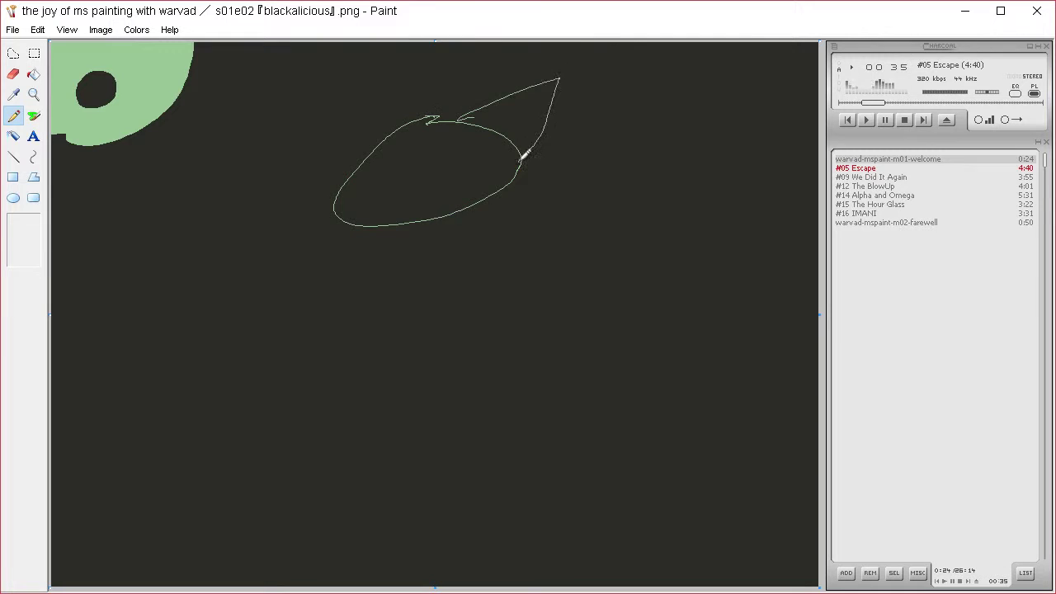
{"action": "mouse_move", "coordinate": [391, 132]}
{"action": "left_mouse_down"}
{"action": "mouse_move", "coordinate": [322, 137]}
{"action": "mouse_move", "coordinate": [341, 196]}
{"action": "mouse_move", "coordinate": [441, 176]}
{"action": "mouse_move", "coordinate": [408, 198]}
{"action": "mouse_move", "coordinate": [378, 203]}
{"action": "mouse_move", "coordinate": [356, 189]}
{"action": "left_mouse_up"}
{"action": "mouse_move", "coordinate": [505, 172]}
{"action": "left_mouse_down"}
{"action": "mouse_move", "coordinate": [518, 160]}
{"action": "mouse_move", "coordinate": [484, 170]}
{"action": "left_mouse_up"}
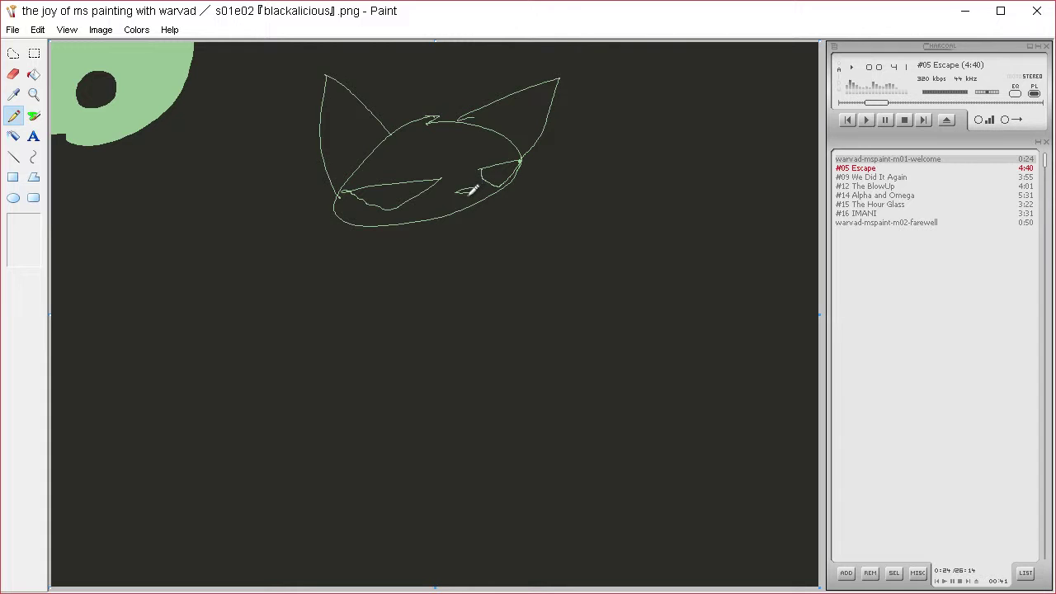
- Sketch the cat's neck, a bent arm and a hanging arm, the torso, hips and legs, and a long curling tail
{"action": "left_click_drag", "start_coordinate": [419, 221], "coordinate": [379, 284]}
{"action": "mouse_move", "coordinate": [438, 218]}
{"action": "left_mouse_down"}
{"action": "mouse_move", "coordinate": [403, 310]}
{"action": "mouse_move", "coordinate": [275, 301]}
{"action": "mouse_move", "coordinate": [322, 401]}
{"action": "mouse_move", "coordinate": [369, 415]}
{"action": "mouse_move", "coordinate": [374, 447]}
{"action": "mouse_move", "coordinate": [384, 434]}
{"action": "mouse_move", "coordinate": [392, 440]}
{"action": "mouse_move", "coordinate": [401, 409]}
{"action": "mouse_move", "coordinate": [302, 353]}
{"action": "mouse_move", "coordinate": [302, 328]}
{"action": "mouse_move", "coordinate": [369, 294]}
{"action": "mouse_move", "coordinate": [441, 313]}
{"action": "mouse_move", "coordinate": [495, 471]}
{"action": "mouse_move", "coordinate": [489, 520]}
{"action": "mouse_move", "coordinate": [479, 455]}
{"action": "mouse_move", "coordinate": [413, 276]}
{"action": "mouse_move", "coordinate": [375, 289]}
{"action": "mouse_move", "coordinate": [381, 283]}
{"action": "mouse_move", "coordinate": [336, 350]}
{"action": "mouse_move", "coordinate": [331, 338]}
{"action": "mouse_move", "coordinate": [339, 331]}
{"action": "mouse_move", "coordinate": [294, 416]}
{"action": "mouse_move", "coordinate": [292, 475]}
{"action": "mouse_move", "coordinate": [340, 558]}
{"action": "left_mouse_up"}
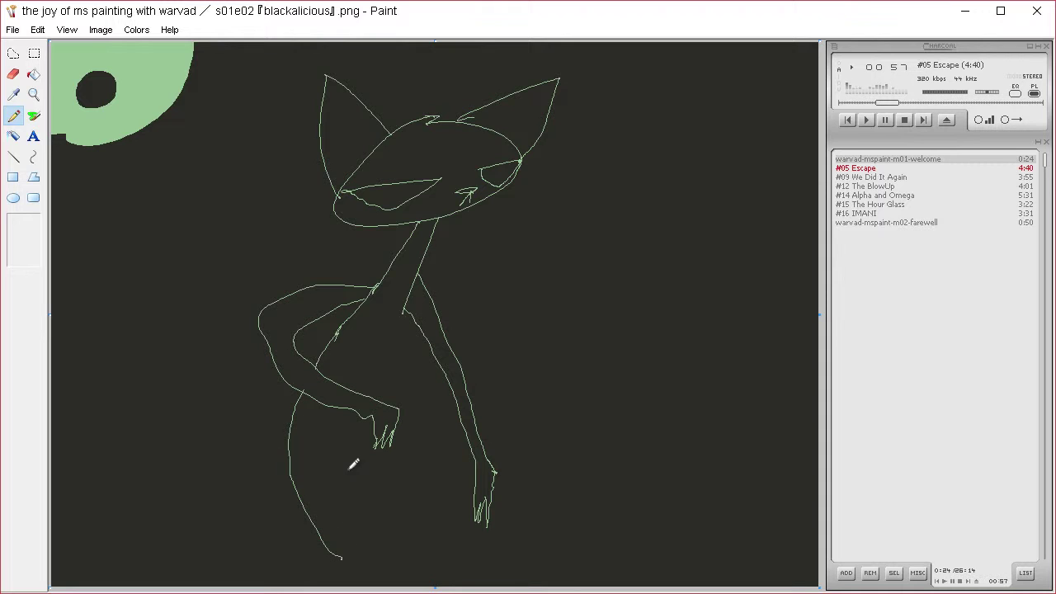
{"action": "left_click_drag", "start_coordinate": [404, 309], "coordinate": [442, 434]}
{"action": "key", "text": "ctrl+z"}
{"action": "key", "text": "ctrl+z"}
{"action": "key", "text": "ctrl+y"}
{"action": "mouse_move", "coordinate": [404, 312]}
{"action": "left_mouse_down"}
{"action": "mouse_move", "coordinate": [394, 391]}
{"action": "mouse_move", "coordinate": [459, 422]}
{"action": "mouse_move", "coordinate": [477, 533]}
{"action": "left_mouse_up"}
{"action": "mouse_move", "coordinate": [374, 502]}
{"action": "left_mouse_down"}
{"action": "mouse_move", "coordinate": [429, 505]}
{"action": "mouse_move", "coordinate": [462, 587]}
{"action": "left_mouse_up"}
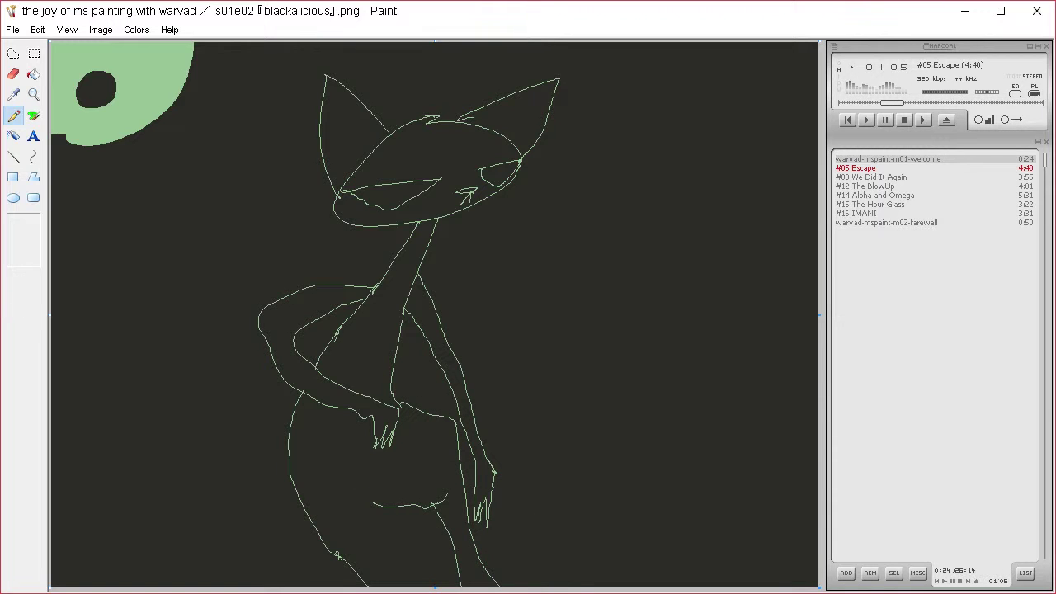
{"action": "mouse_move", "coordinate": [288, 461]}
{"action": "left_mouse_down"}
{"action": "mouse_move", "coordinate": [192, 522]}
{"action": "mouse_move", "coordinate": [159, 525]}
{"action": "mouse_move", "coordinate": [242, 367]}
{"action": "mouse_move", "coordinate": [195, 236]}
{"action": "mouse_move", "coordinate": [106, 331]}
{"action": "mouse_move", "coordinate": [136, 320]}
{"action": "mouse_move", "coordinate": [115, 326]}
{"action": "mouse_move", "coordinate": [107, 309]}
{"action": "mouse_move", "coordinate": [149, 254]}
{"action": "mouse_move", "coordinate": [201, 250]}
{"action": "mouse_move", "coordinate": [242, 337]}
{"action": "mouse_move", "coordinate": [224, 389]}
{"action": "mouse_move", "coordinate": [141, 503]}
{"action": "mouse_move", "coordinate": [156, 549]}
{"action": "mouse_move", "coordinate": [288, 493]}
{"action": "left_mouse_up"}
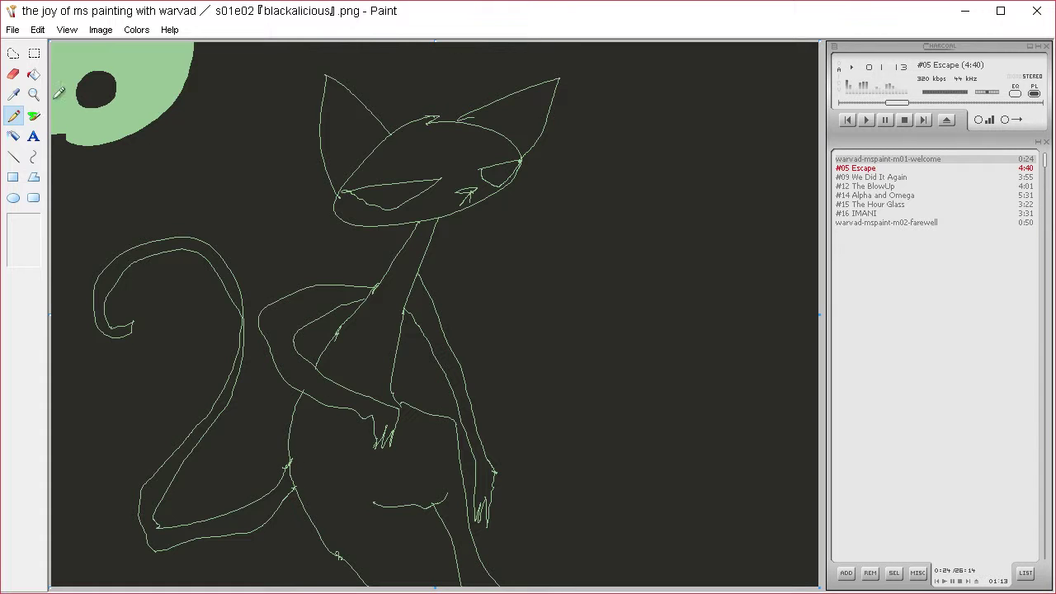
- Fill both sections of the cat's tail with the soft green
{"action": "left_click", "coordinate": [34, 74]}
{"action": "left_click", "coordinate": [229, 260]}
{"action": "left_click", "coordinate": [240, 363]}
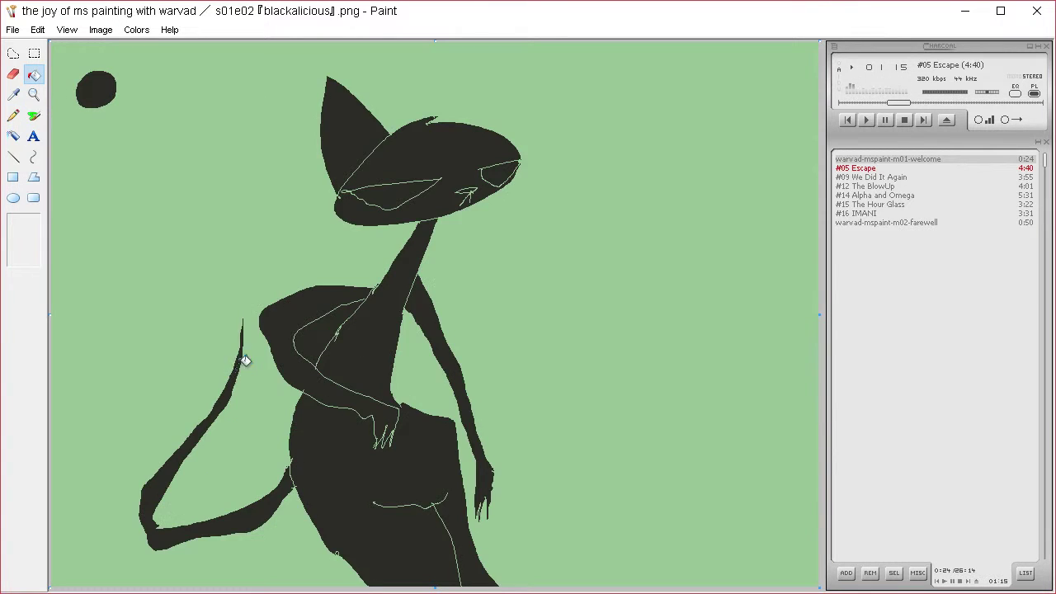
{"action": "key", "text": "ctrl+z"}
{"action": "left_click", "coordinate": [240, 368]}
{"action": "left_click", "coordinate": [340, 309]}
{"action": "left_click", "coordinate": [389, 304]}
{"action": "left_click", "coordinate": [442, 312]}
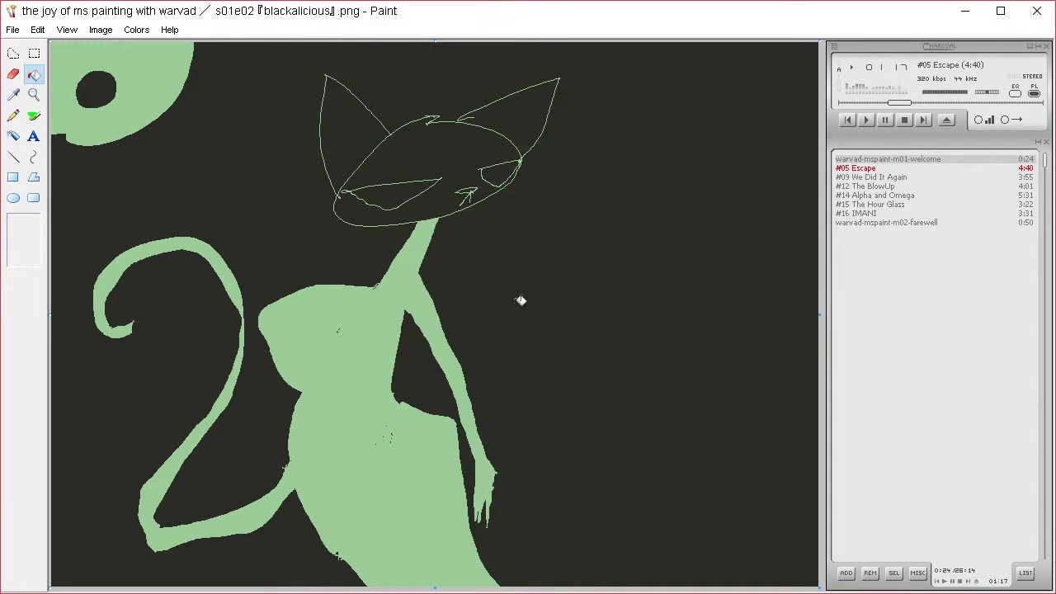
{"action": "key", "text": "ctrl+z"}
{"action": "key", "text": "ctrl+z"}
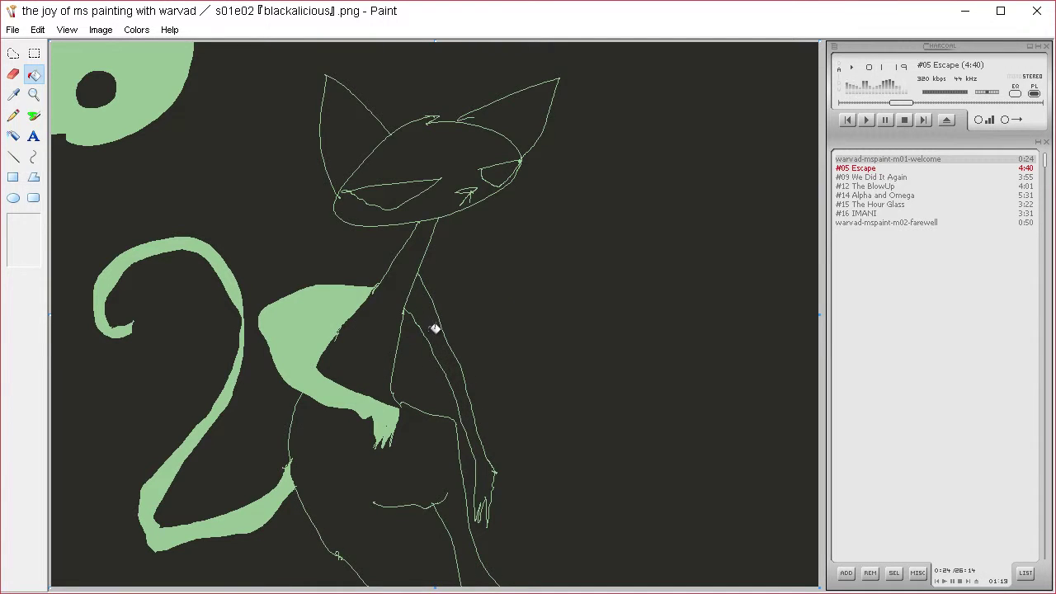
{"action": "key", "text": "ctrl+z"}
- Fill the cat's hanging arm, neck, body and head soft green, leaving the bent arm, eyes and ears dark
{"action": "left_click", "coordinate": [429, 302]}
{"action": "left_click", "coordinate": [398, 330]}
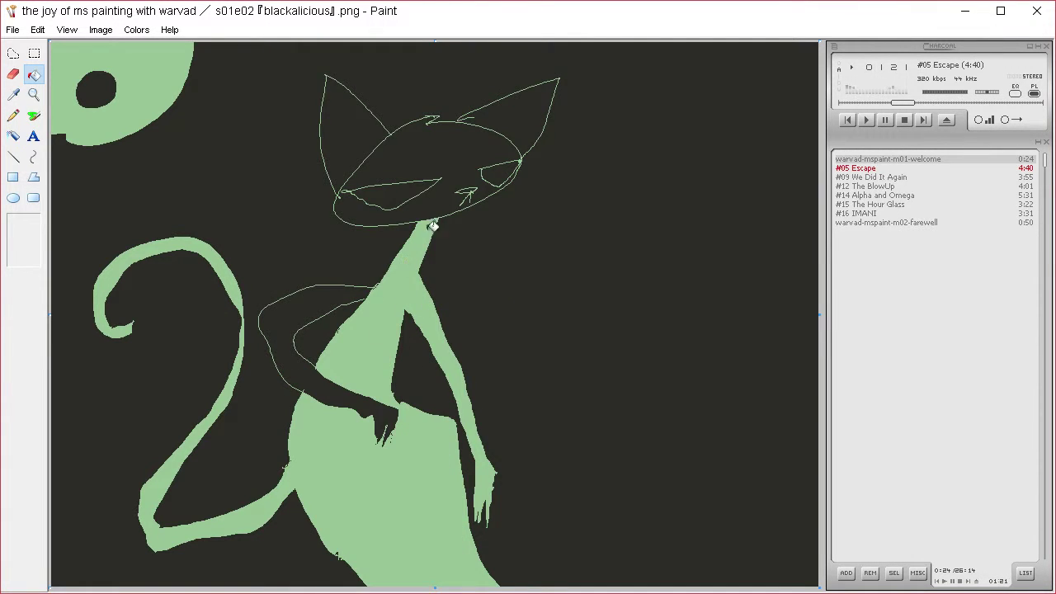
{"action": "left_click", "coordinate": [467, 146]}
{"action": "left_click", "coordinate": [523, 108]}
{"action": "key", "text": "ctrl+z"}
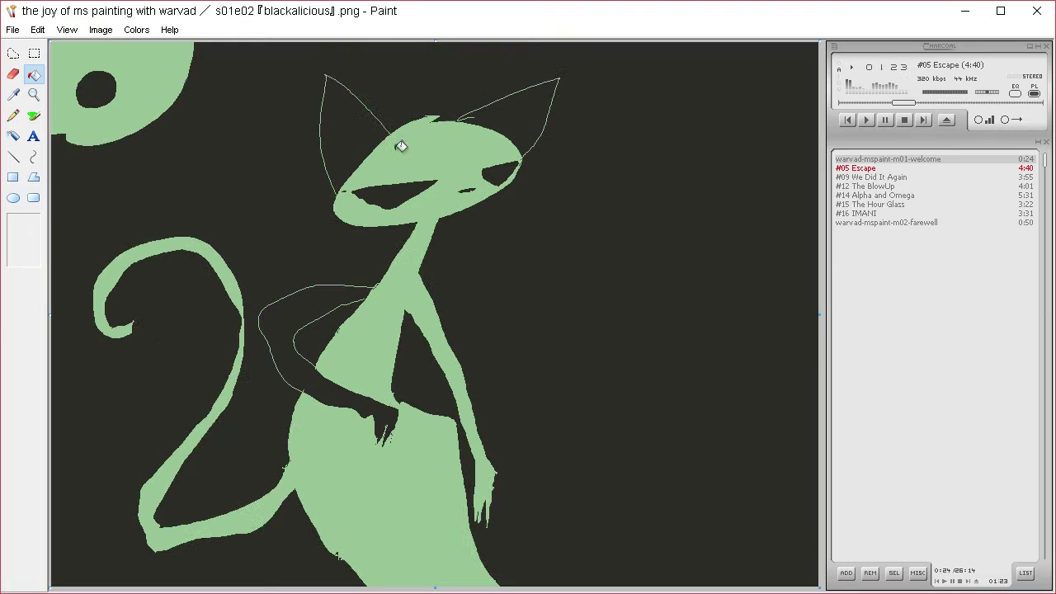
- Touch up the outline gaps with the Pencil and fill both of the cat's ears soft green
{"action": "left_click", "coordinate": [17, 116]}
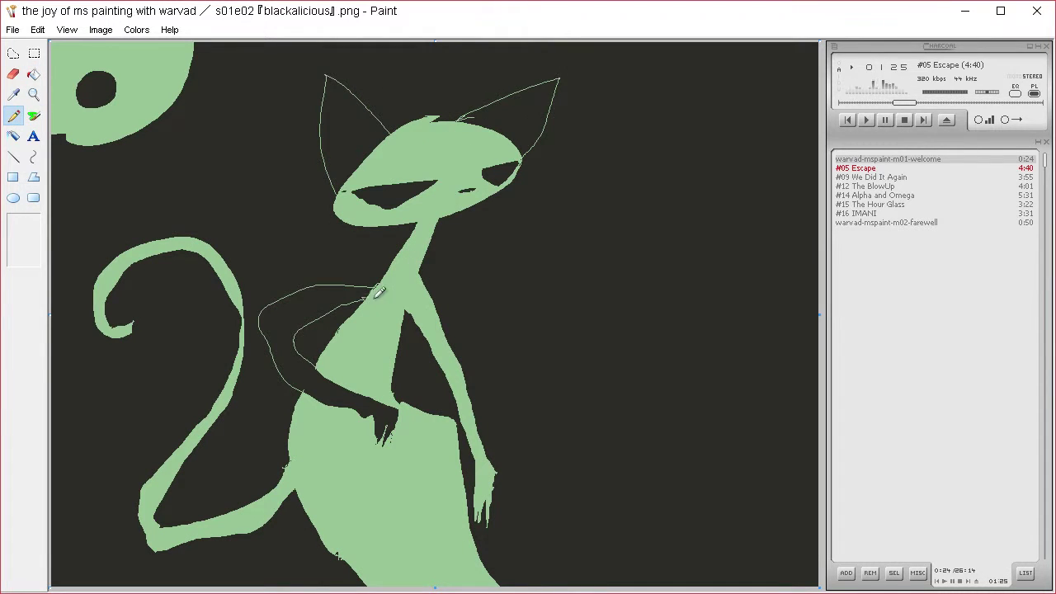
{"action": "left_click", "coordinate": [34, 74]}
{"action": "left_click", "coordinate": [348, 135]}
{"action": "left_click", "coordinate": [503, 119]}
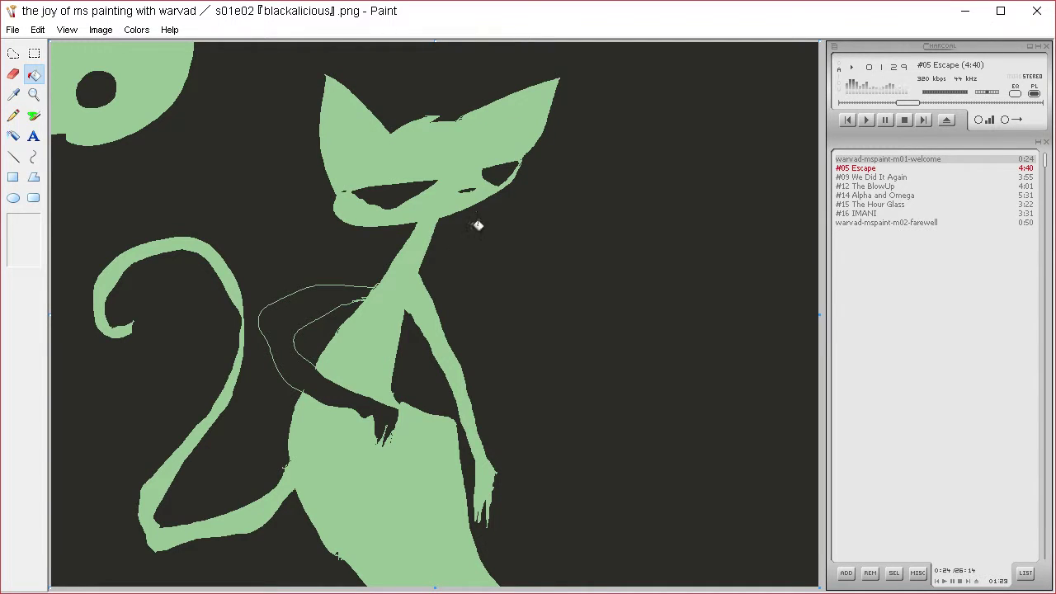
{"action": "left_click", "coordinate": [350, 300]}
{"action": "key", "text": "ctrl+z"}
- Set the Pencil's colour to a pale green with red 227, green 240 and blue 227
{"action": "left_click", "coordinate": [13, 116]}
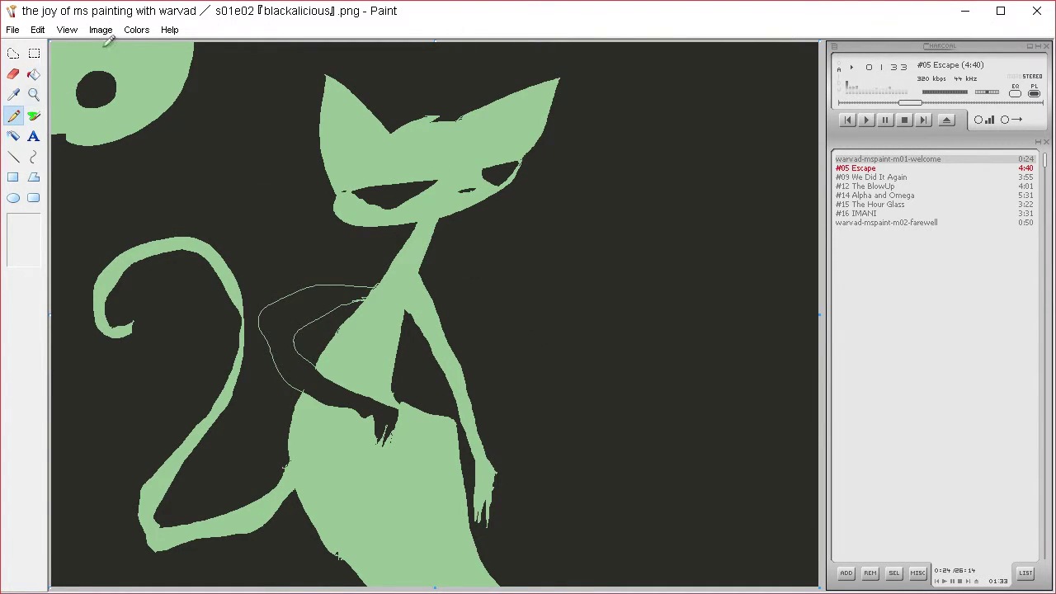
{"action": "left_click", "coordinate": [134, 32]}
{"action": "left_click", "coordinate": [141, 50]}
{"action": "key", "text": "alt+d"}
{"action": "left_click", "coordinate": [792, 205]}
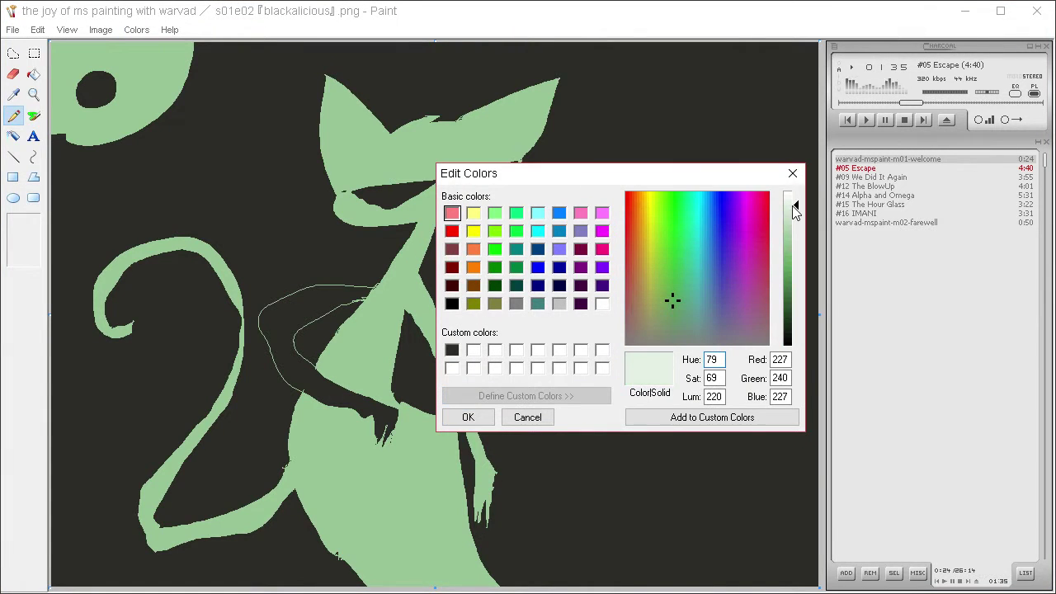
{"action": "left_click", "coordinate": [475, 416]}
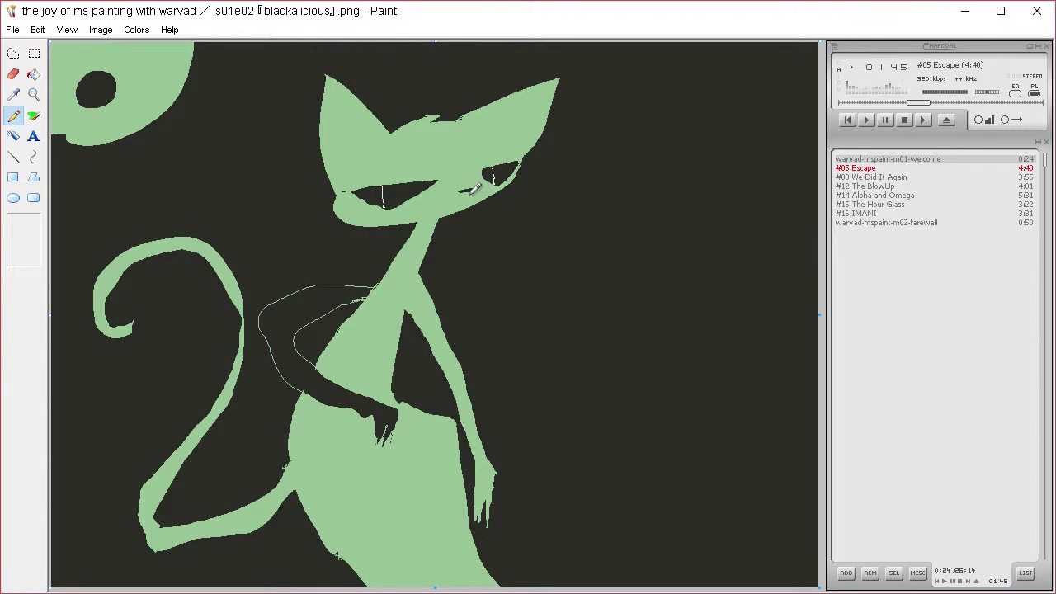
- Draw slit pupils, a small mouth line and jagged inner-ear outlines on the cat's head in pale green
{"action": "left_click_drag", "start_coordinate": [445, 201], "coordinate": [474, 198]}
{"action": "left_click_drag", "start_coordinate": [366, 149], "coordinate": [334, 82]}
{"action": "mouse_move", "coordinate": [366, 146]}
{"action": "left_mouse_down"}
{"action": "mouse_move", "coordinate": [340, 142]}
{"action": "mouse_move", "coordinate": [352, 159]}
{"action": "mouse_move", "coordinate": [340, 187]}
{"action": "left_mouse_up"}
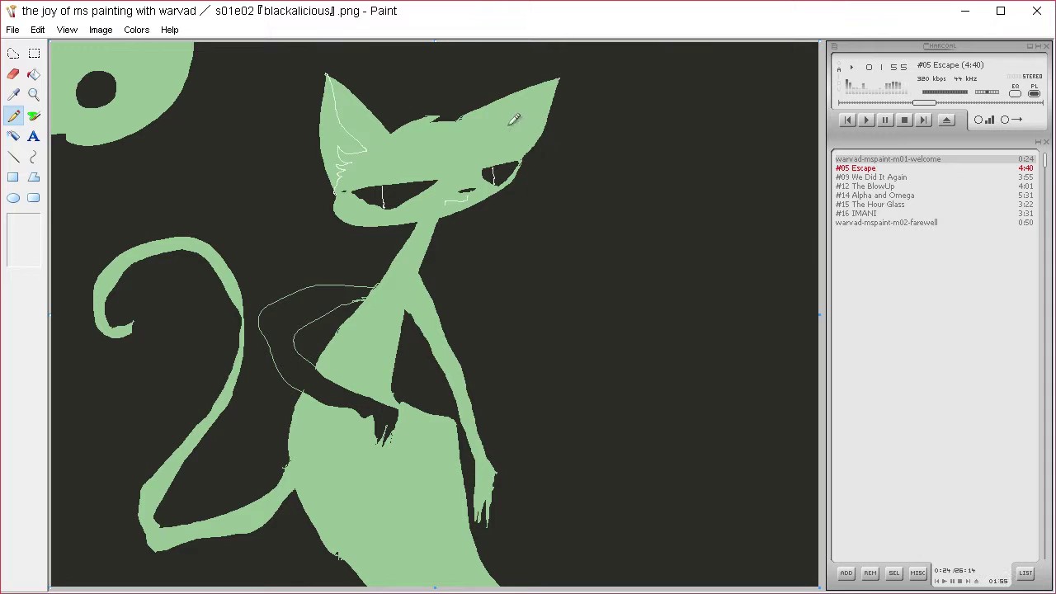
{"action": "mouse_move", "coordinate": [560, 71]}
{"action": "left_mouse_down"}
{"action": "mouse_move", "coordinate": [510, 129]}
{"action": "mouse_move", "coordinate": [532, 144]}
{"action": "left_mouse_up"}
- Fill the inner areas of both ears with the pale green
{"action": "left_click", "coordinate": [33, 74]}
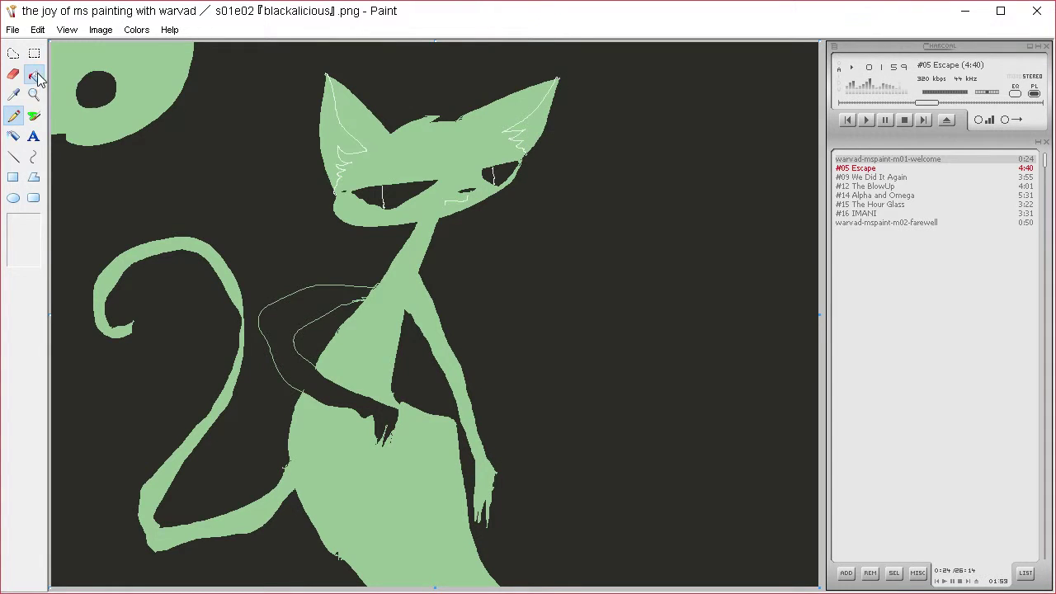
{"action": "left_click", "coordinate": [333, 139]}
{"action": "left_click", "coordinate": [541, 125]}
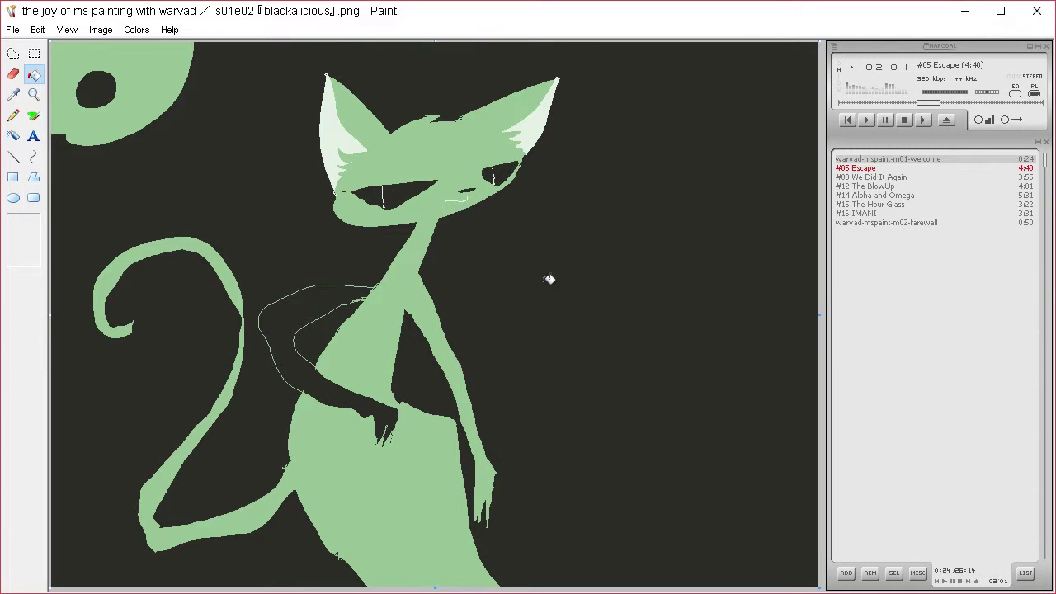
{"action": "left_click", "coordinate": [304, 318]}
{"action": "key", "text": "ctrl+z"}
{"action": "left_click", "coordinate": [13, 116]}
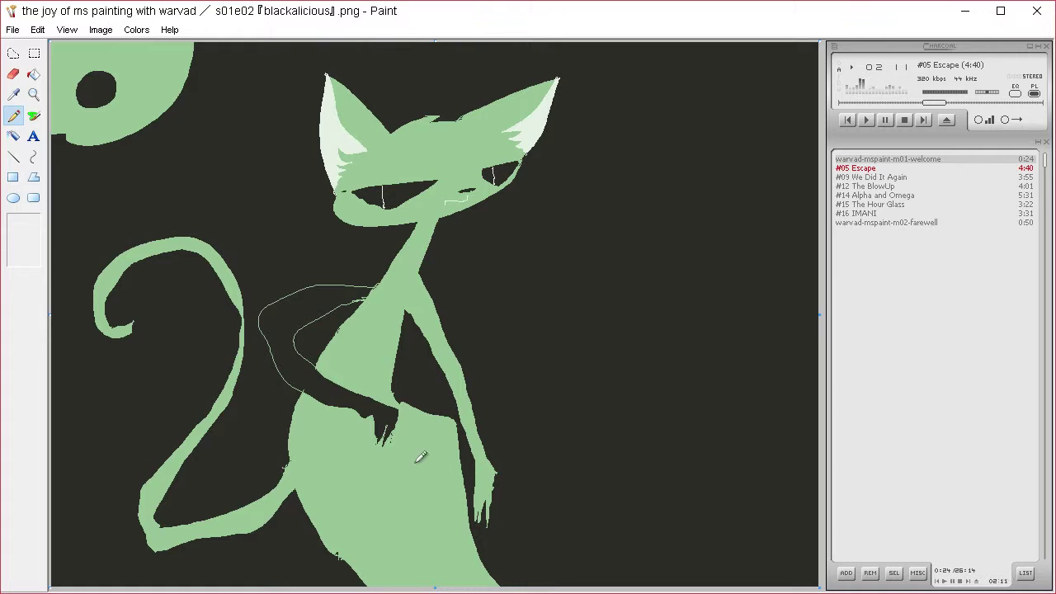
{"action": "left_click_drag", "start_coordinate": [405, 441], "coordinate": [429, 550]}
{"action": "key", "text": "ctrl+z"}
{"action": "mouse_move", "coordinate": [295, 412]}
{"action": "left_mouse_down"}
{"action": "mouse_move", "coordinate": [329, 450]}
{"action": "mouse_move", "coordinate": [367, 447]}
{"action": "mouse_move", "coordinate": [411, 437]}
{"action": "mouse_move", "coordinate": [406, 388]}
{"action": "left_mouse_up"}
{"action": "key", "text": "ctrl+z"}
- Outline shorts from the cat's waist to its thighs with a fold at the crotch, and fill them pale green
{"action": "left_click_drag", "start_coordinate": [293, 417], "coordinate": [378, 418]}
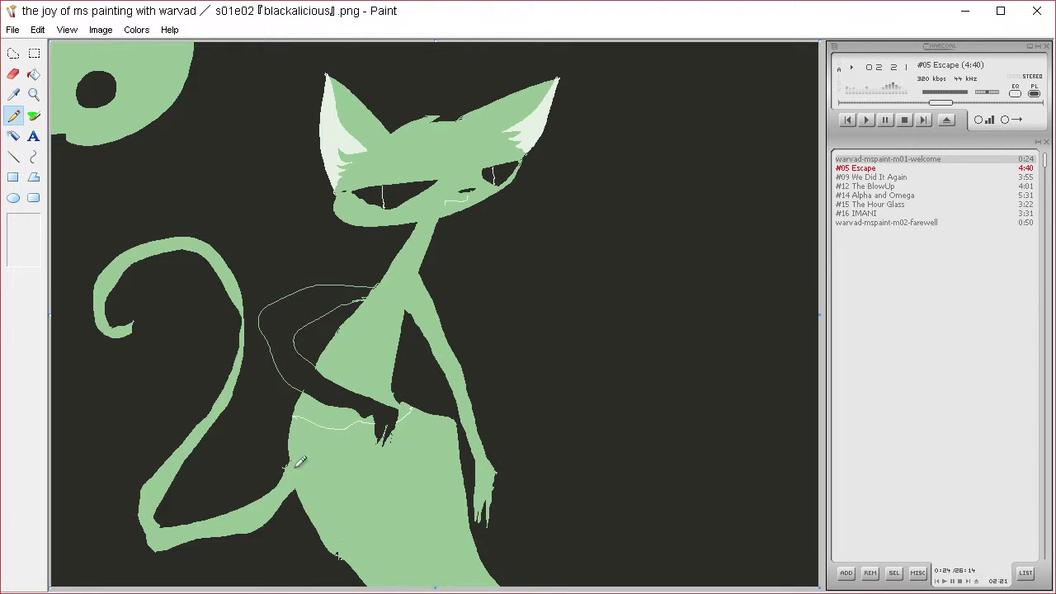
{"action": "mouse_move", "coordinate": [373, 568]}
{"action": "left_mouse_down"}
{"action": "mouse_move", "coordinate": [454, 550]}
{"action": "mouse_move", "coordinate": [423, 508]}
{"action": "mouse_move", "coordinate": [437, 473]}
{"action": "mouse_move", "coordinate": [426, 493]}
{"action": "mouse_move", "coordinate": [438, 479]}
{"action": "mouse_move", "coordinate": [428, 490]}
{"action": "mouse_move", "coordinate": [407, 426]}
{"action": "left_mouse_up"}
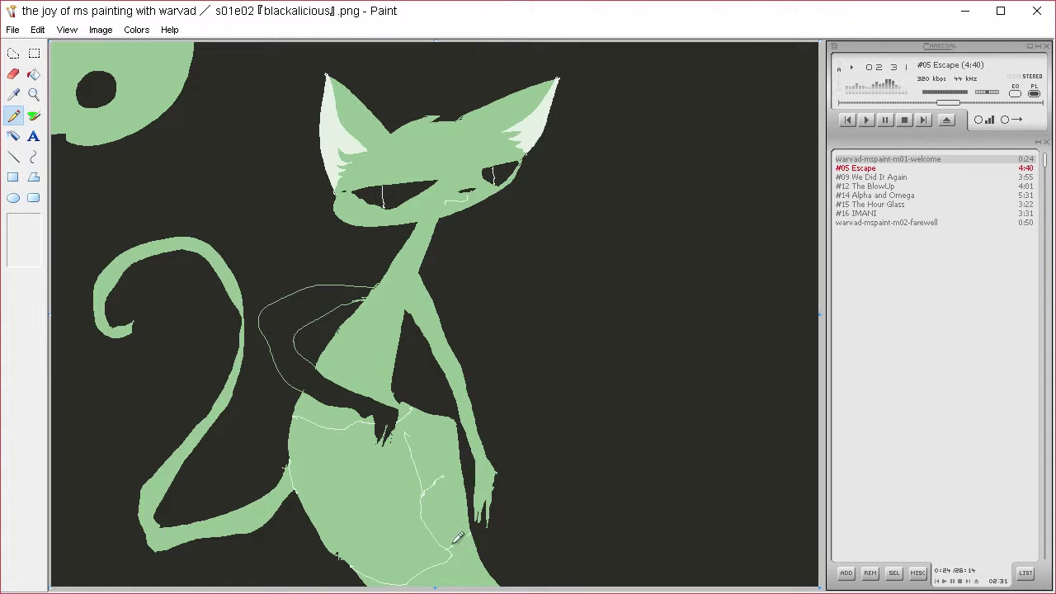
{"action": "left_click_drag", "start_coordinate": [424, 493], "coordinate": [442, 476]}
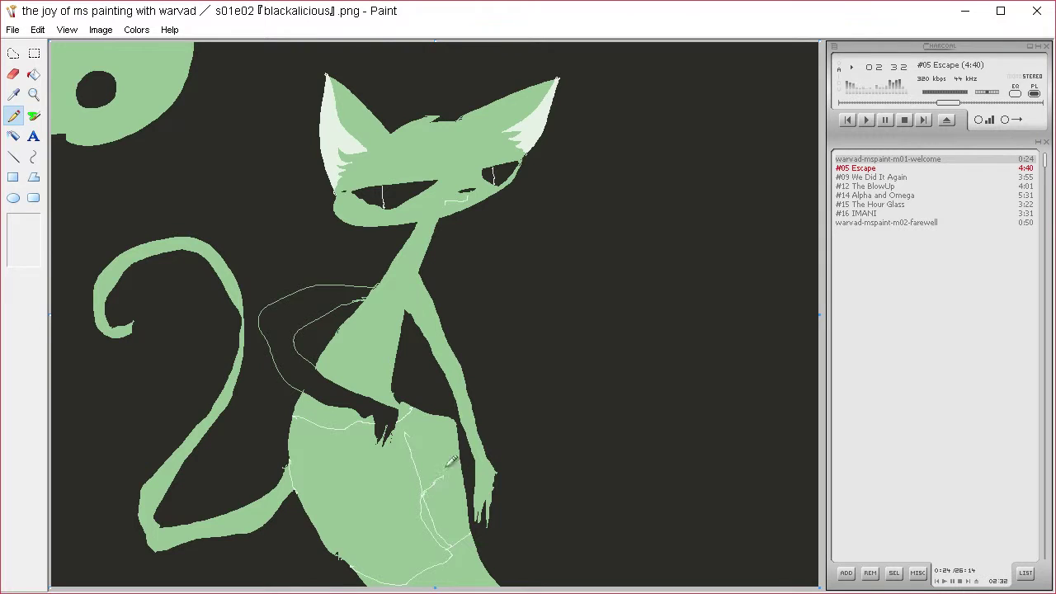
{"action": "left_click", "coordinate": [33, 74]}
{"action": "left_click", "coordinate": [452, 432]}
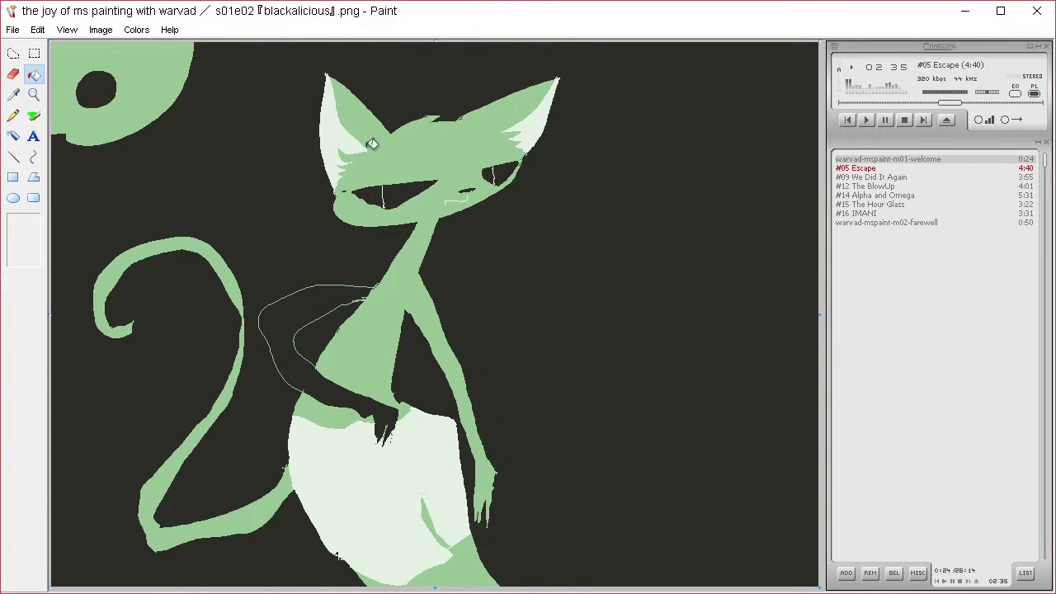
- Set the Pencil's colour to a custom pink with red 241, green 135 and blue 138
{"action": "left_click", "coordinate": [13, 116]}
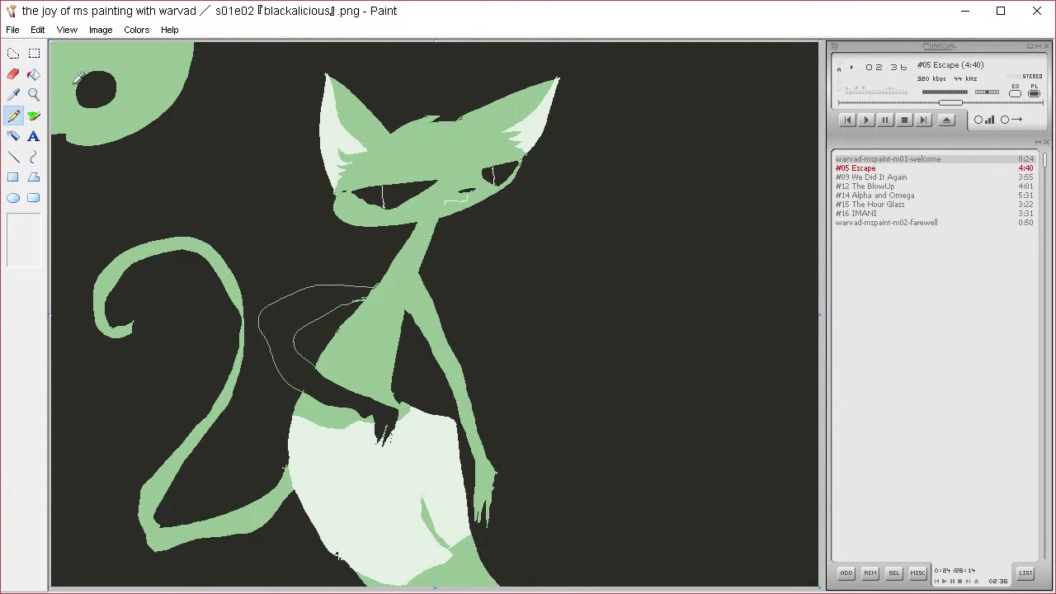
{"action": "left_click", "coordinate": [139, 30]}
{"action": "left_click", "coordinate": [162, 50]}
{"action": "left_click", "coordinate": [526, 396]}
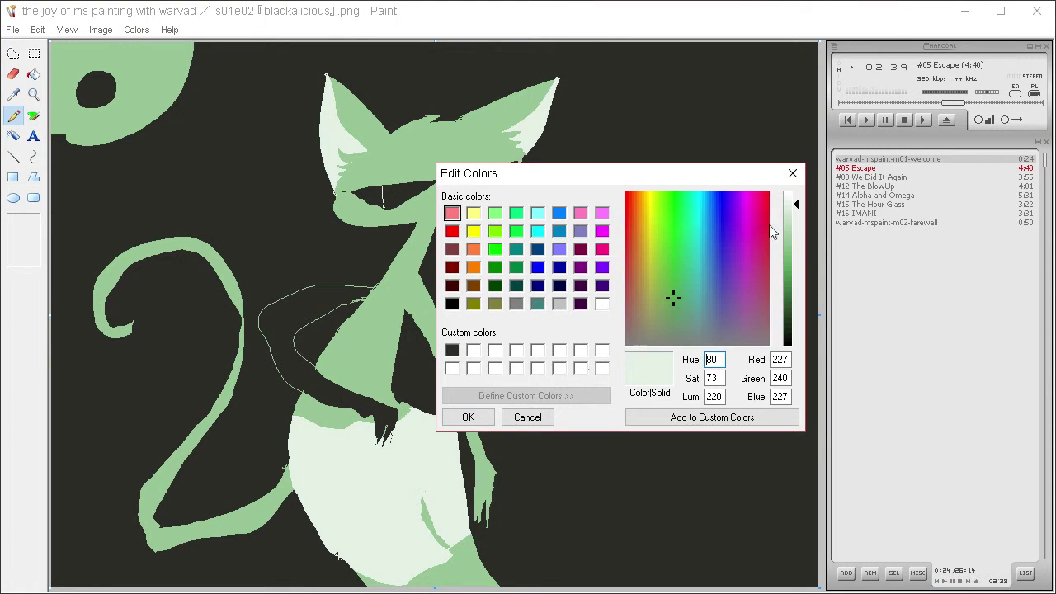
{"action": "left_click_drag", "start_coordinate": [741, 238], "coordinate": [771, 229]}
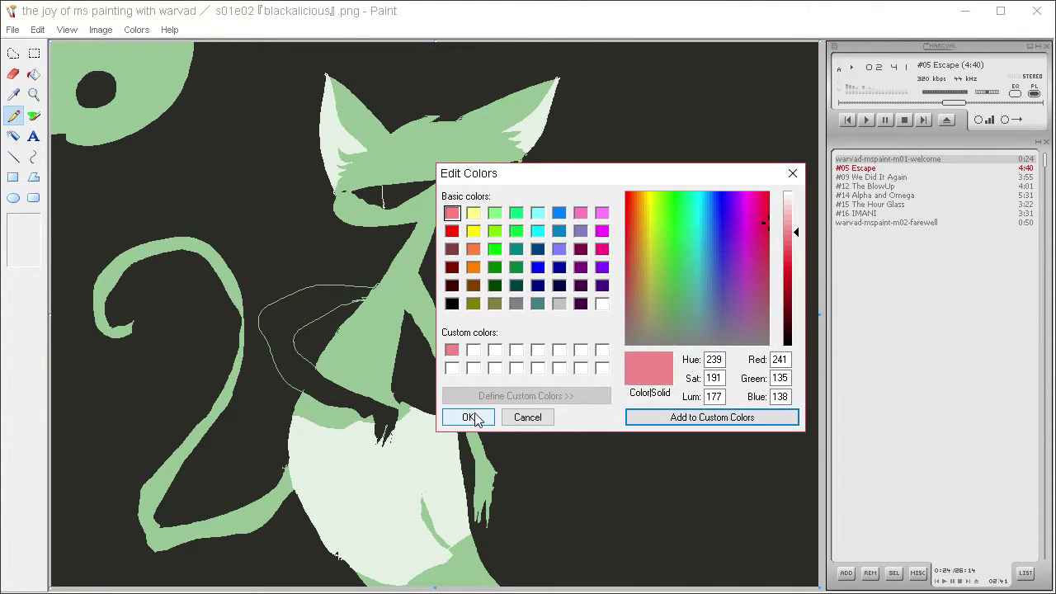
{"action": "left_click", "coordinate": [468, 417]}
- Outline a scarf around the cat's neck in pink and fill it with the same colour
{"action": "mouse_move", "coordinate": [418, 227]}
{"action": "left_mouse_down"}
{"action": "mouse_move", "coordinate": [397, 253]}
{"action": "mouse_move", "coordinate": [426, 254]}
{"action": "left_mouse_up"}
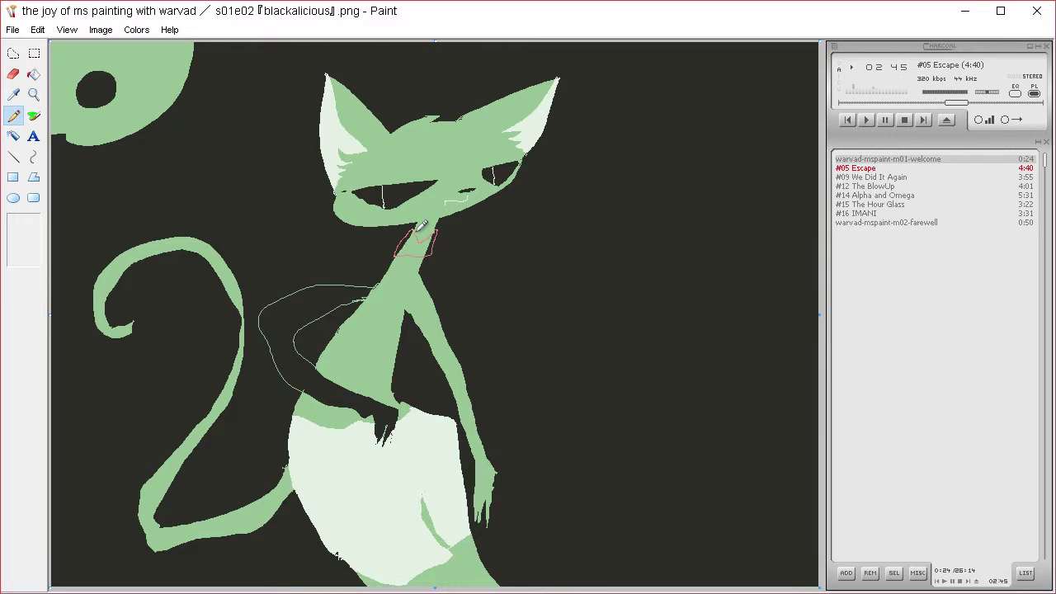
{"action": "left_click", "coordinate": [34, 75]}
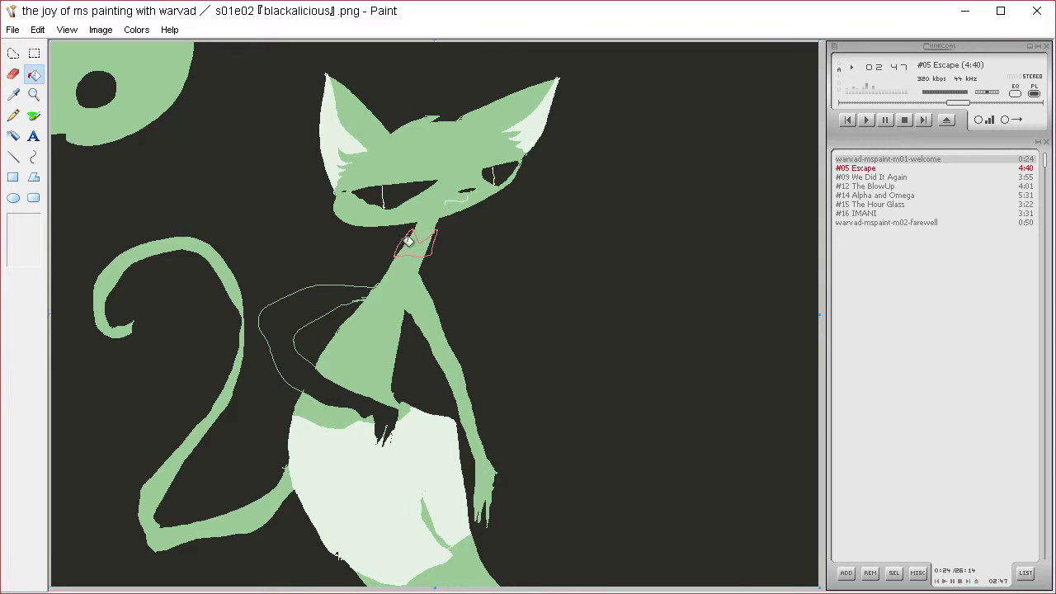
{"action": "left_click", "coordinate": [407, 241]}
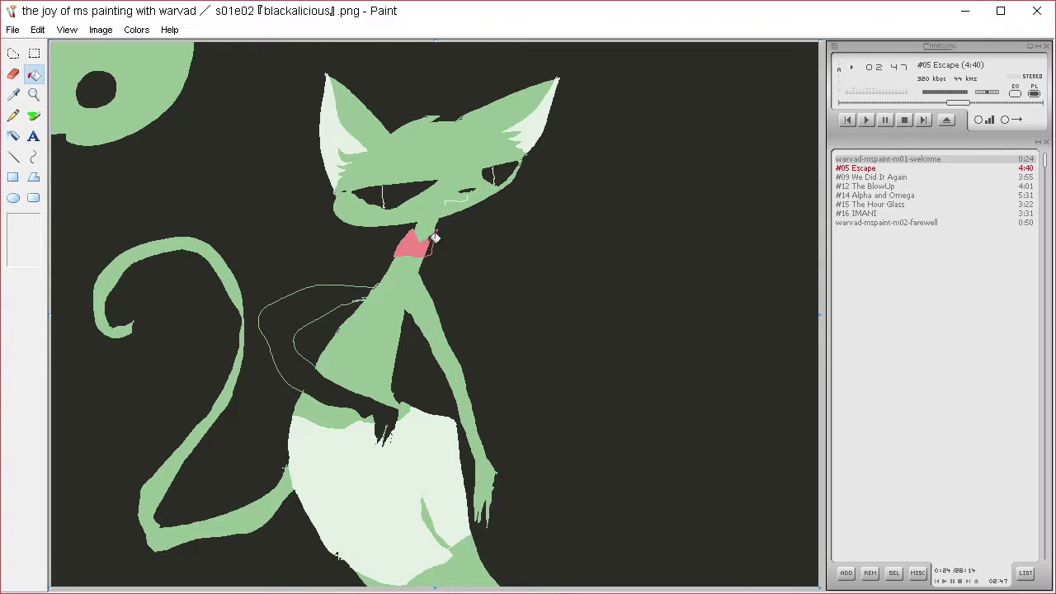
- Draw two curved scarf tails flaring out from the knot beside the cat's neck and fill them pink
{"action": "left_click", "coordinate": [13, 116]}
{"action": "mouse_move", "coordinate": [442, 234]}
{"action": "left_mouse_down"}
{"action": "mouse_move", "coordinate": [540, 220]}
{"action": "mouse_move", "coordinate": [571, 238]}
{"action": "mouse_move", "coordinate": [564, 300]}
{"action": "left_mouse_up"}
{"action": "key", "text": "ctrl+z"}
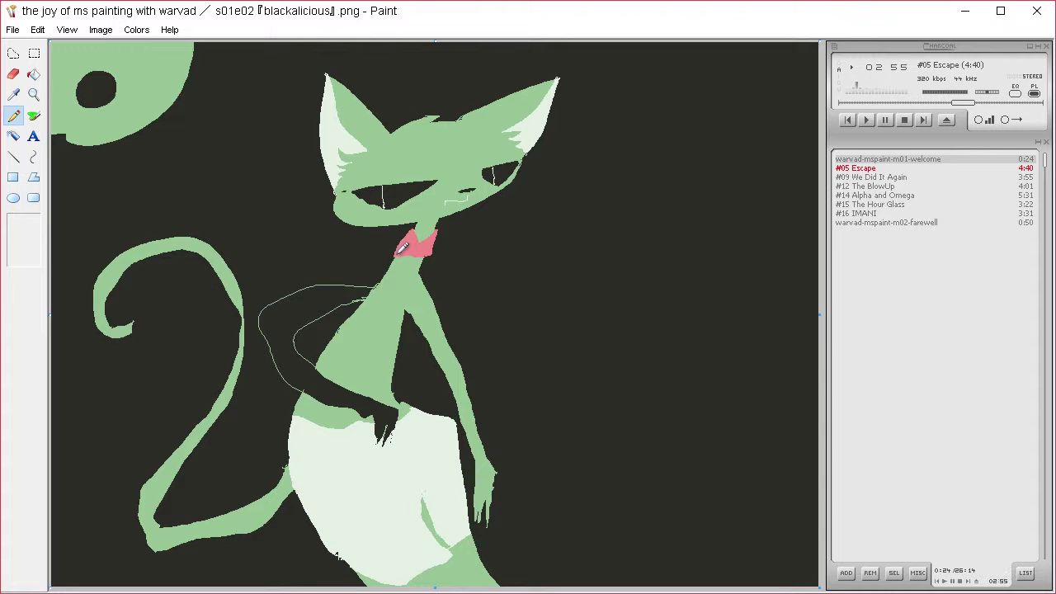
{"action": "mouse_move", "coordinate": [437, 240]}
{"action": "left_mouse_down"}
{"action": "mouse_move", "coordinate": [483, 239]}
{"action": "mouse_move", "coordinate": [492, 262]}
{"action": "mouse_move", "coordinate": [481, 285]}
{"action": "left_mouse_up"}
{"action": "mouse_move", "coordinate": [438, 238]}
{"action": "left_mouse_down"}
{"action": "mouse_move", "coordinate": [460, 270]}
{"action": "mouse_move", "coordinate": [451, 299]}
{"action": "mouse_move", "coordinate": [441, 294]}
{"action": "mouse_move", "coordinate": [443, 237]}
{"action": "left_mouse_up"}
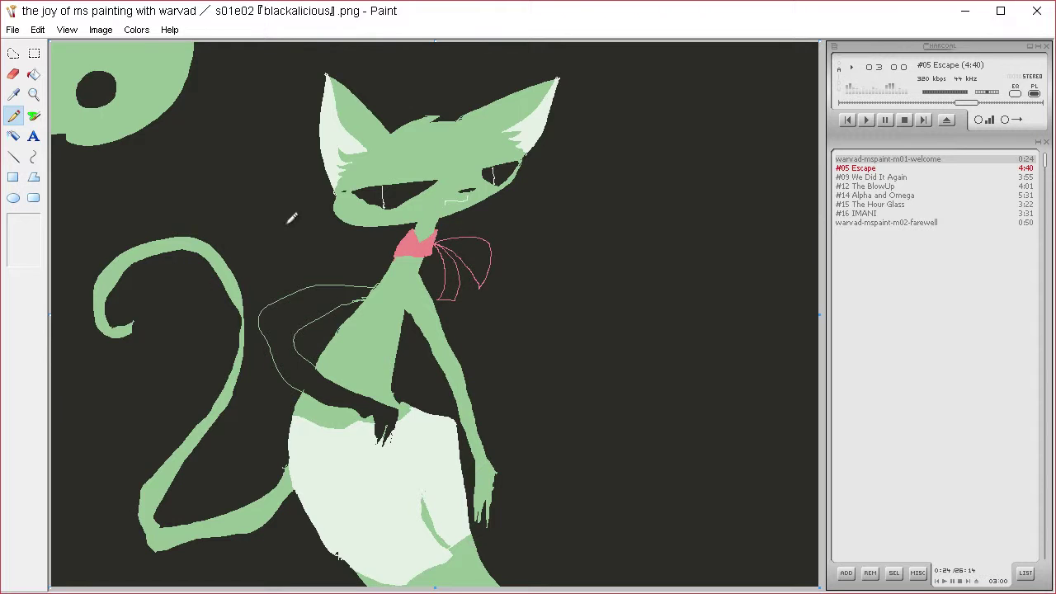
{"action": "left_click", "coordinate": [33, 74]}
{"action": "left_click", "coordinate": [482, 250]}
{"action": "left_click", "coordinate": [473, 275]}
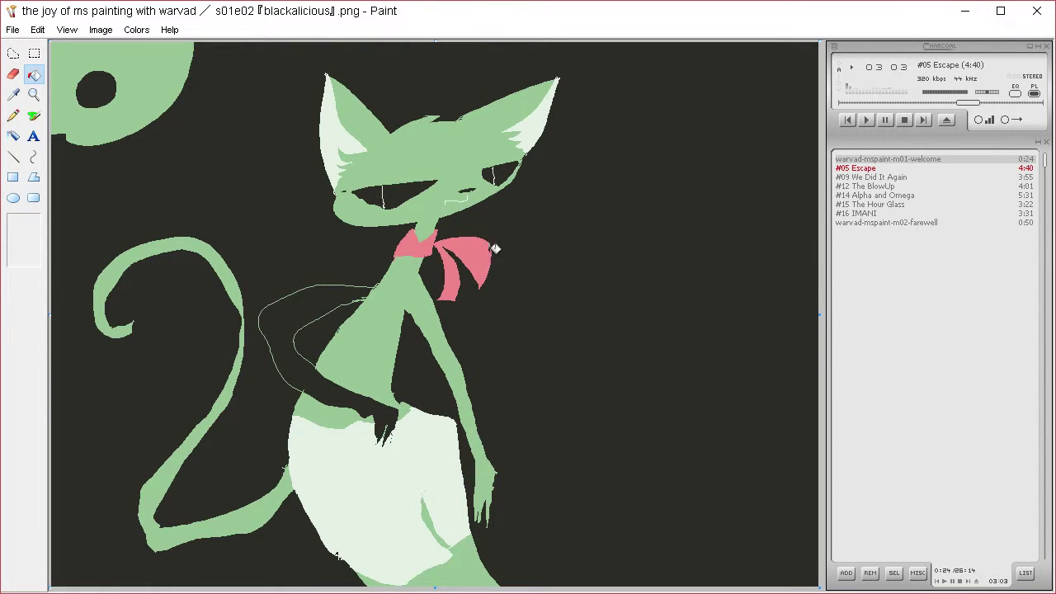
- Sample the scarf's pink and draw a waistband line with belt loops across the top of the shorts
{"action": "left_click", "coordinate": [14, 95]}
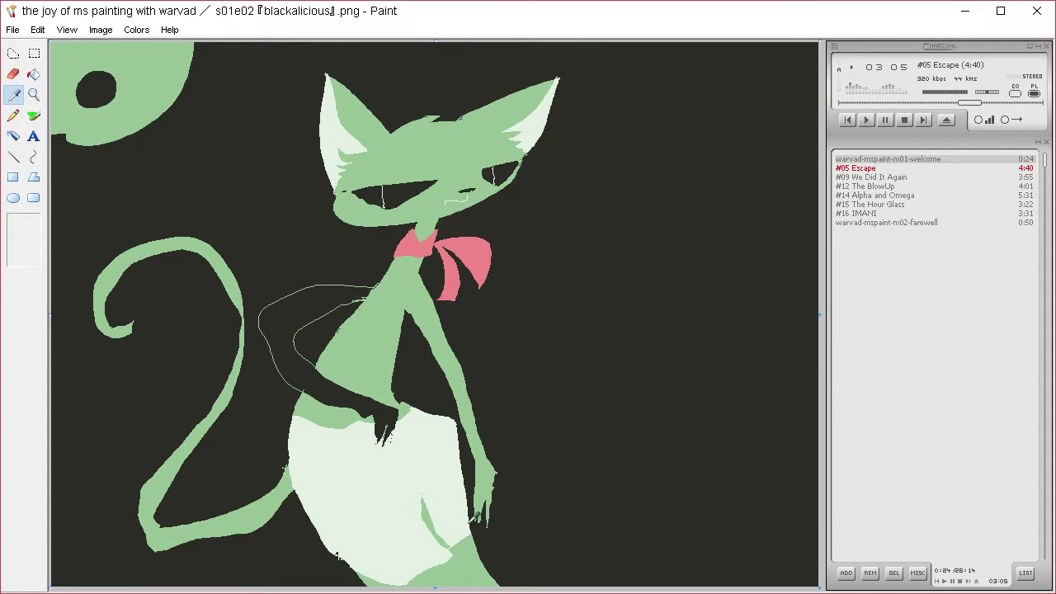
{"action": "left_click", "coordinate": [470, 242]}
{"action": "left_click", "coordinate": [13, 115]}
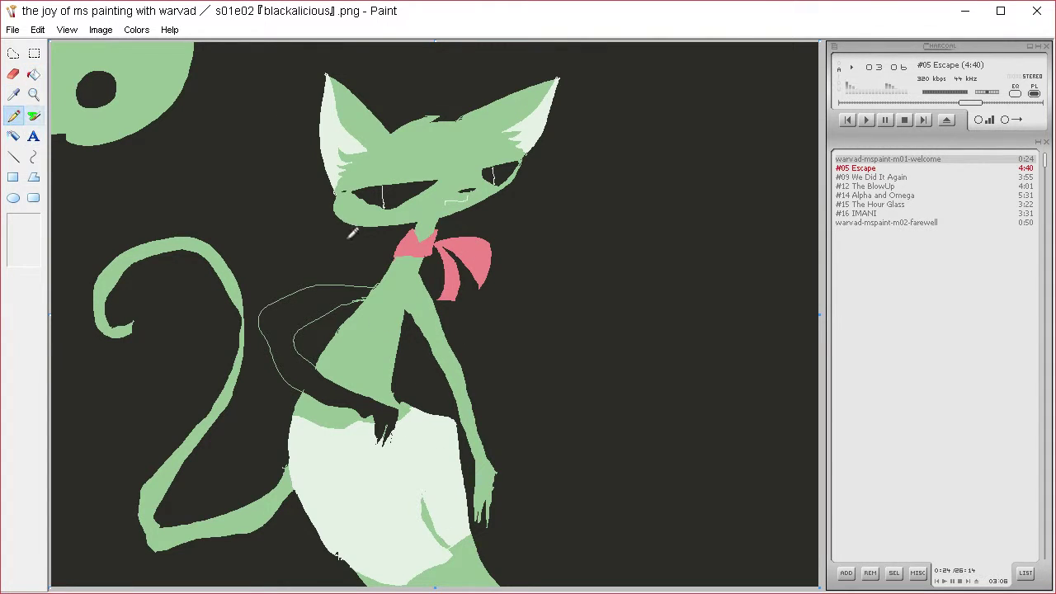
{"action": "mouse_move", "coordinate": [291, 434]}
{"action": "left_mouse_down"}
{"action": "mouse_move", "coordinate": [330, 444]}
{"action": "mouse_move", "coordinate": [336, 426]}
{"action": "mouse_move", "coordinate": [331, 444]}
{"action": "mouse_move", "coordinate": [340, 426]}
{"action": "mouse_move", "coordinate": [338, 446]}
{"action": "mouse_move", "coordinate": [367, 434]}
{"action": "mouse_move", "coordinate": [338, 443]}
{"action": "mouse_move", "coordinate": [352, 447]}
{"action": "mouse_move", "coordinate": [375, 442]}
{"action": "mouse_move", "coordinate": [373, 421]}
{"action": "mouse_move", "coordinate": [371, 441]}
{"action": "mouse_move", "coordinate": [419, 419]}
{"action": "left_mouse_up"}
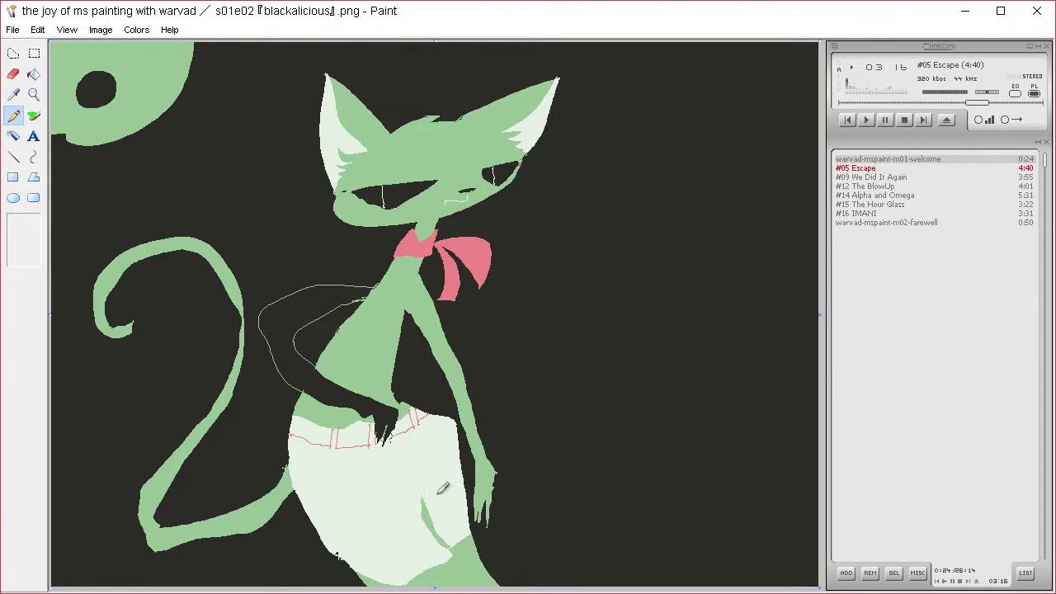
- Draw pink fly seams and side-pocket lines on the shorts below the waistband
{"action": "left_click_drag", "start_coordinate": [400, 429], "coordinate": [430, 487]}
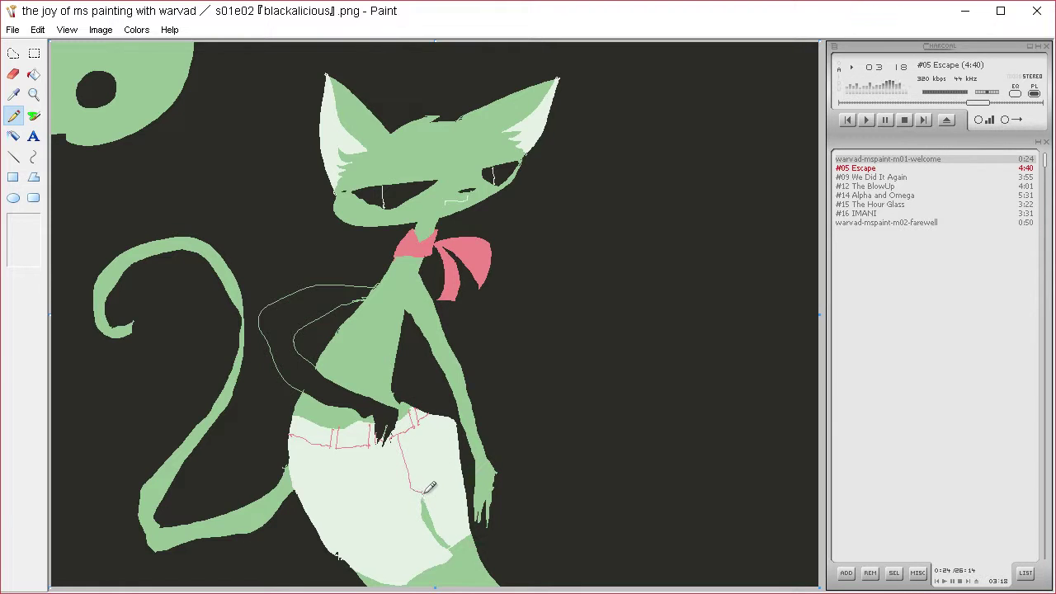
{"action": "left_click_drag", "start_coordinate": [415, 427], "coordinate": [429, 491]}
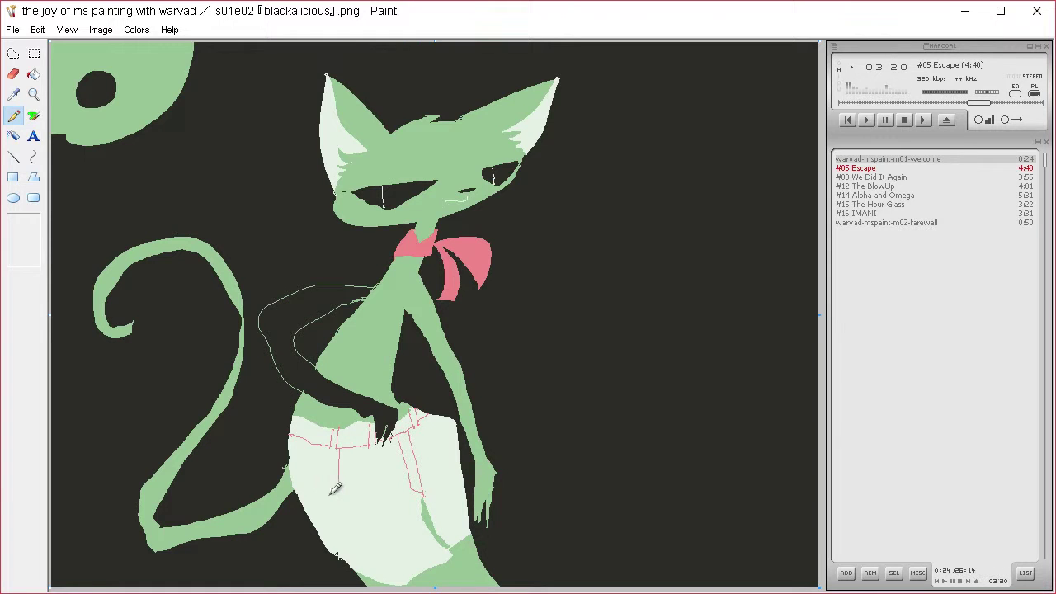
{"action": "mouse_move", "coordinate": [348, 442]}
{"action": "left_mouse_down"}
{"action": "mouse_move", "coordinate": [341, 496]}
{"action": "mouse_move", "coordinate": [318, 505]}
{"action": "left_mouse_up"}
{"action": "left_click_drag", "start_coordinate": [290, 463], "coordinate": [333, 470]}
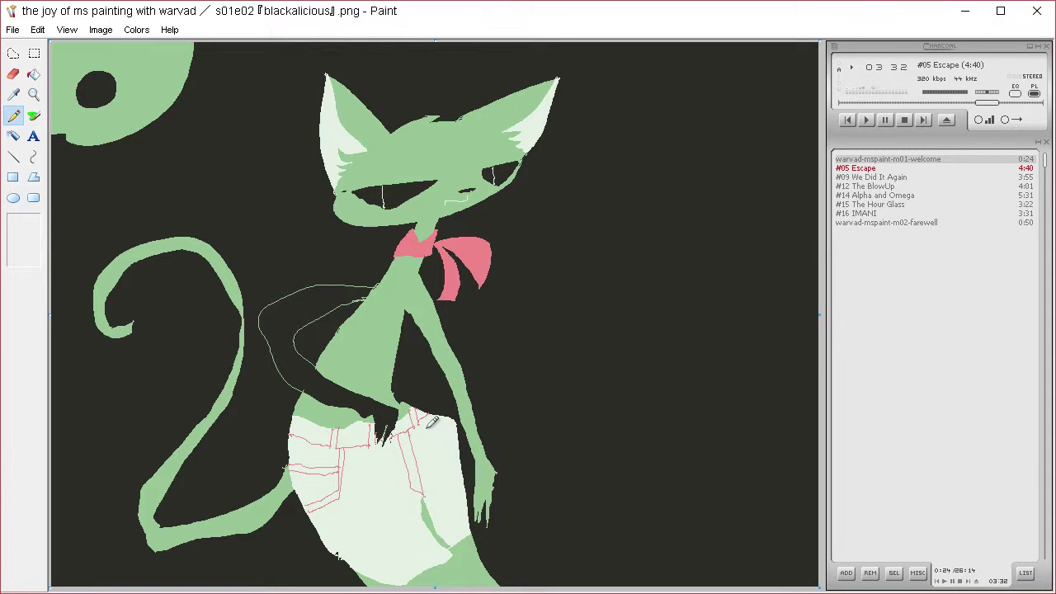
{"action": "mouse_move", "coordinate": [428, 425]}
{"action": "left_mouse_down"}
{"action": "mouse_move", "coordinate": [444, 467]}
{"action": "mouse_move", "coordinate": [463, 466]}
{"action": "mouse_move", "coordinate": [442, 465]}
{"action": "mouse_move", "coordinate": [435, 410]}
{"action": "left_mouse_up"}
- Draw pink patch pockets with flaps and inner stitching on both legs of the shorts
{"action": "mouse_move", "coordinate": [361, 531]}
{"action": "left_mouse_down"}
{"action": "mouse_move", "coordinate": [394, 574]}
{"action": "mouse_move", "coordinate": [430, 546]}
{"action": "mouse_move", "coordinate": [410, 512]}
{"action": "mouse_move", "coordinate": [362, 531]}
{"action": "mouse_move", "coordinate": [402, 508]}
{"action": "mouse_move", "coordinate": [407, 538]}
{"action": "mouse_move", "coordinate": [372, 521]}
{"action": "mouse_move", "coordinate": [402, 535]}
{"action": "mouse_move", "coordinate": [406, 505]}
{"action": "mouse_move", "coordinate": [408, 540]}
{"action": "mouse_move", "coordinate": [408, 529]}
{"action": "left_mouse_up"}
{"action": "mouse_move", "coordinate": [464, 488]}
{"action": "left_mouse_down"}
{"action": "mouse_move", "coordinate": [450, 490]}
{"action": "mouse_move", "coordinate": [470, 526]}
{"action": "left_mouse_up"}
{"action": "mouse_move", "coordinate": [458, 490]}
{"action": "left_mouse_down"}
{"action": "mouse_move", "coordinate": [475, 505]}
{"action": "mouse_move", "coordinate": [472, 521]}
{"action": "mouse_move", "coordinate": [467, 513]}
{"action": "left_mouse_up"}
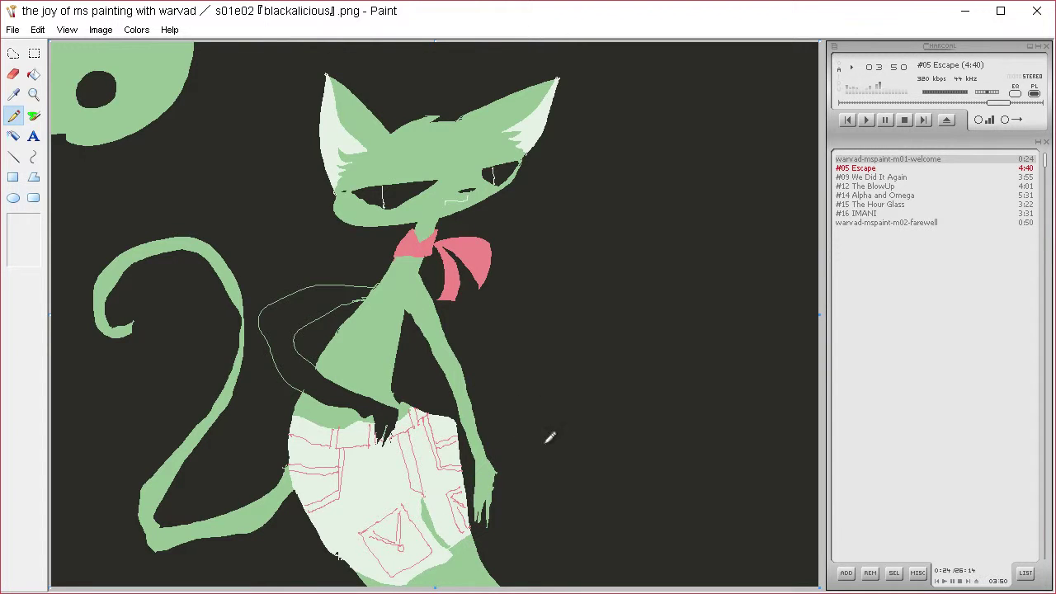
{"action": "left_click_drag", "start_coordinate": [376, 535], "coordinate": [396, 565]}
{"action": "left_click_drag", "start_coordinate": [414, 519], "coordinate": [401, 495]}
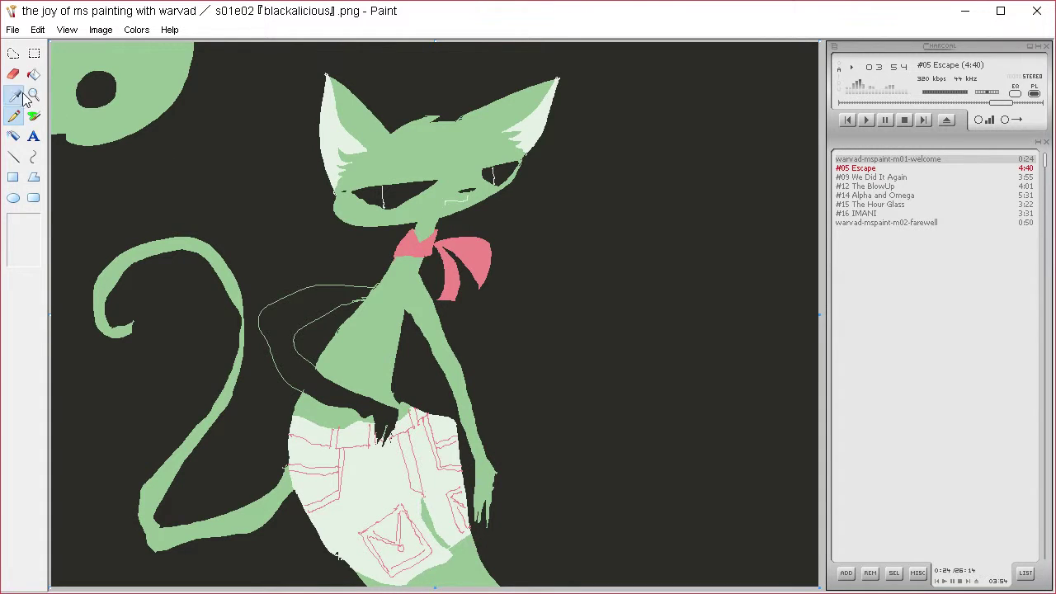
- Mix a light yellow, add it to the custom colours and apply it as the Pencil's colour
{"action": "left_click", "coordinate": [137, 30]}
{"action": "left_click", "coordinate": [169, 47]}
{"action": "left_click", "coordinate": [526, 396]}
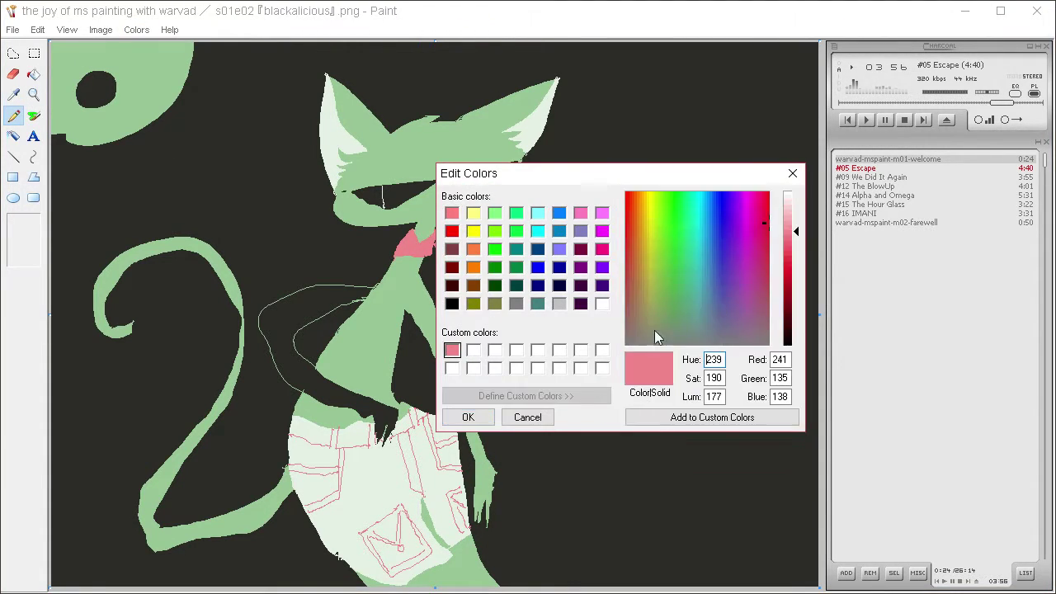
{"action": "left_click", "coordinate": [787, 251]}
{"action": "left_click", "coordinate": [650, 216]}
{"action": "left_click", "coordinate": [652, 229]}
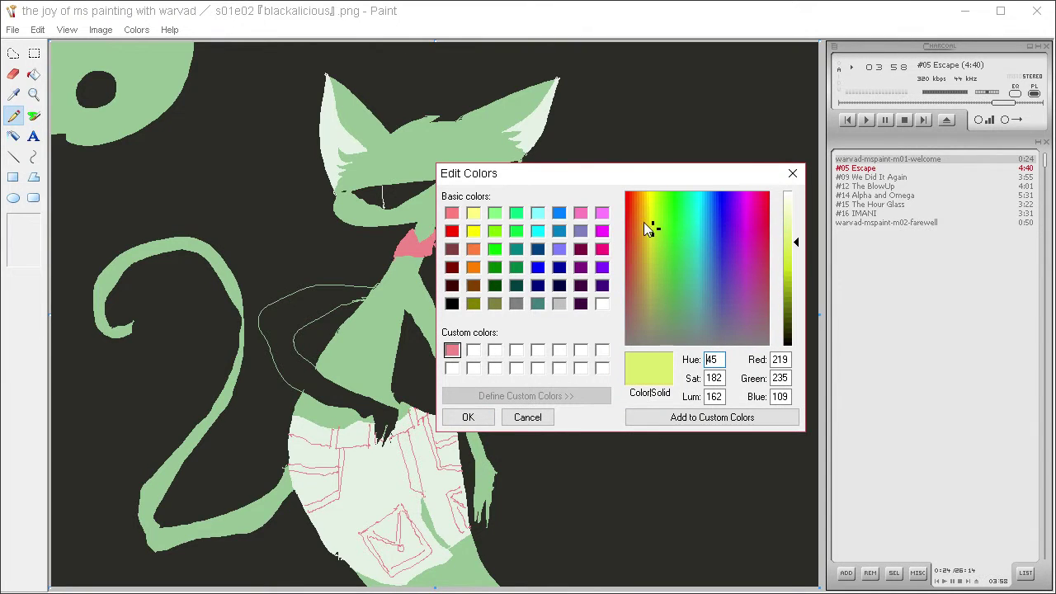
{"action": "left_click", "coordinate": [670, 417]}
{"action": "left_click", "coordinate": [467, 417]}
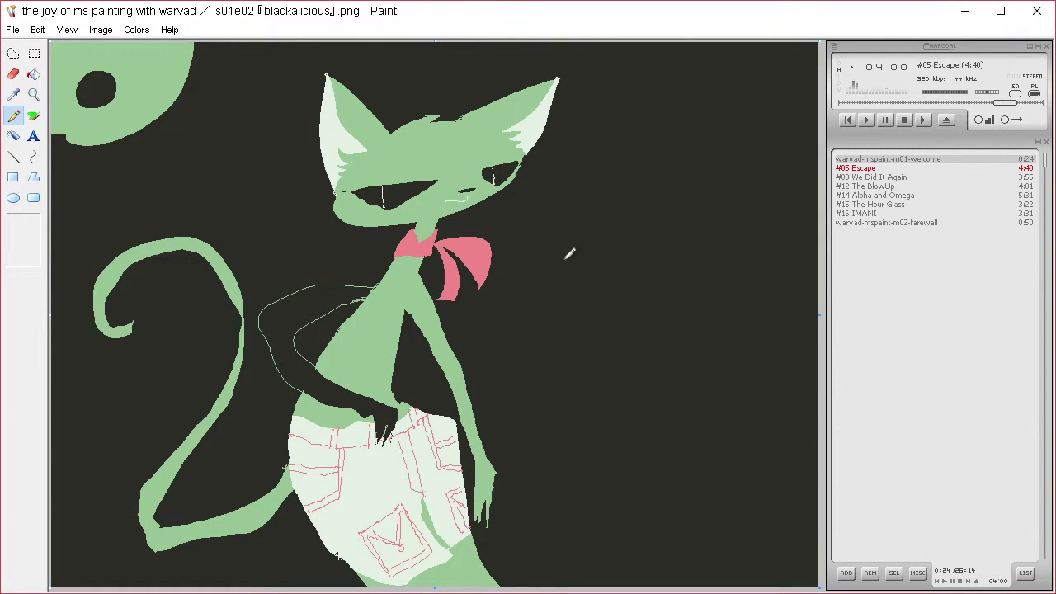
- Outline a tall and a short rectangular building beside the cat and draw a yellow horizon line across the canvas
{"action": "mouse_move", "coordinate": [562, 260]}
{"action": "left_mouse_down"}
{"action": "mouse_move", "coordinate": [564, 104]}
{"action": "mouse_move", "coordinate": [606, 102]}
{"action": "mouse_move", "coordinate": [602, 281]}
{"action": "mouse_move", "coordinate": [631, 264]}
{"action": "mouse_move", "coordinate": [636, 221]}
{"action": "mouse_move", "coordinate": [661, 223]}
{"action": "mouse_move", "coordinate": [660, 286]}
{"action": "left_mouse_up"}
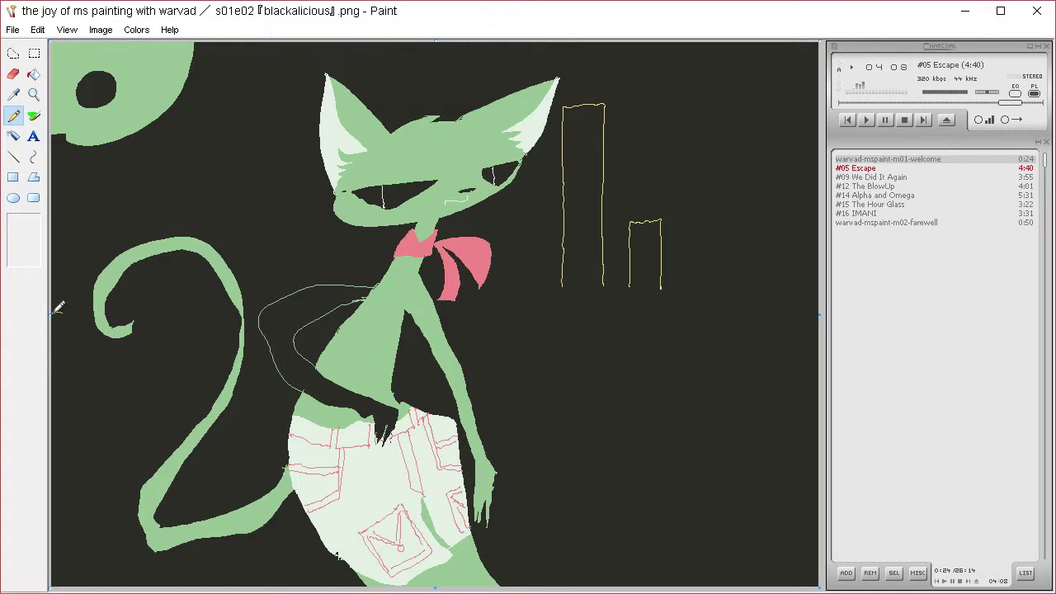
{"action": "mouse_move", "coordinate": [53, 313]}
{"action": "left_mouse_down"}
{"action": "mouse_move", "coordinate": [99, 311]}
{"action": "mouse_move", "coordinate": [52, 313]}
{"action": "mouse_move", "coordinate": [204, 313]}
{"action": "mouse_move", "coordinate": [299, 290]}
{"action": "left_mouse_up"}
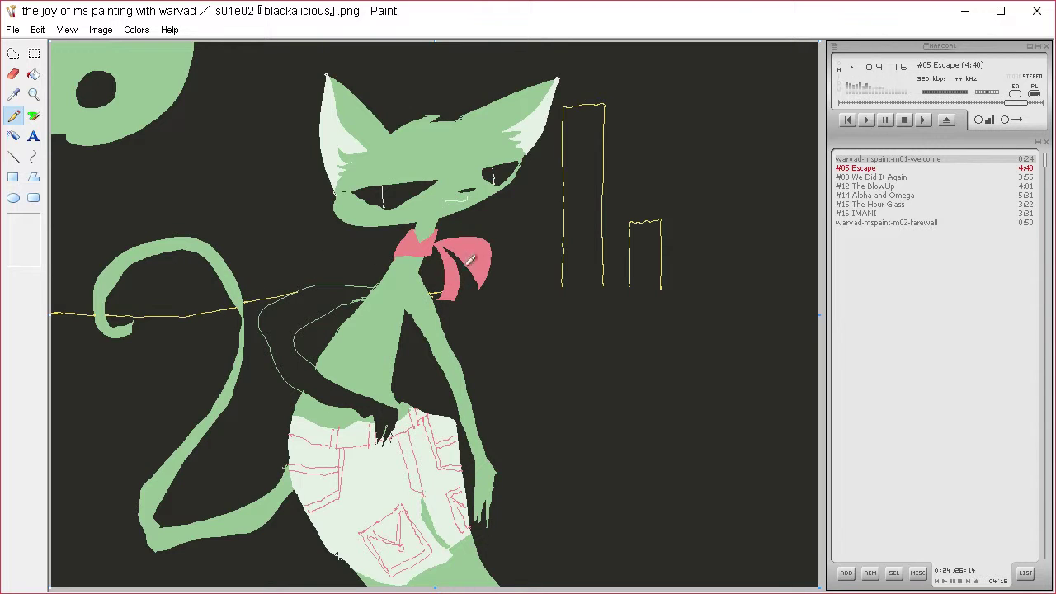
{"action": "mouse_move", "coordinate": [506, 287]}
{"action": "left_mouse_down"}
{"action": "mouse_move", "coordinate": [800, 278]}
{"action": "mouse_move", "coordinate": [884, 261]}
{"action": "left_mouse_up"}
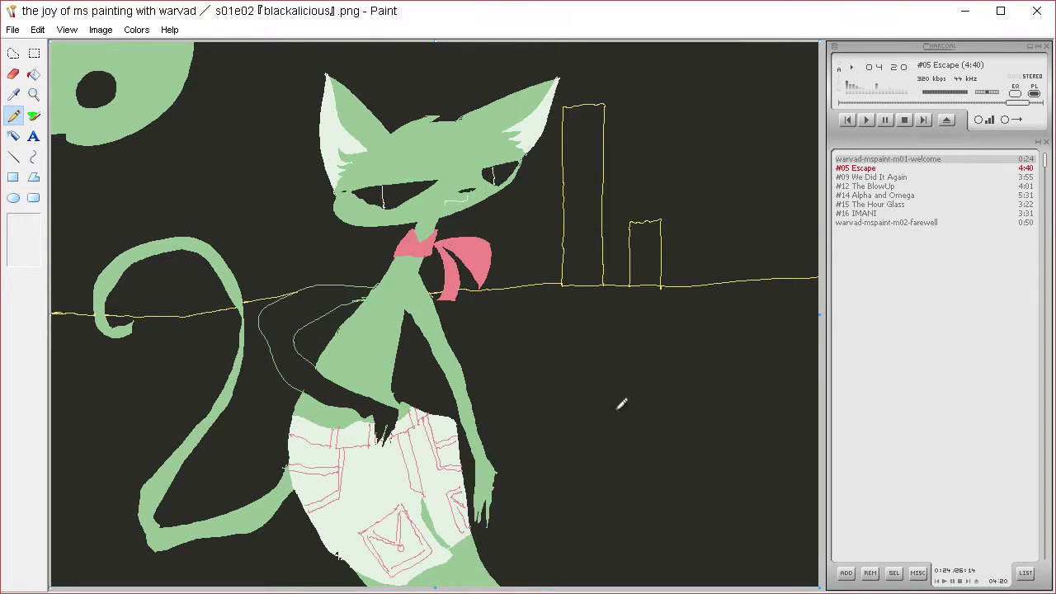
{"action": "left_click", "coordinate": [34, 74]}
{"action": "left_click", "coordinate": [595, 247]}
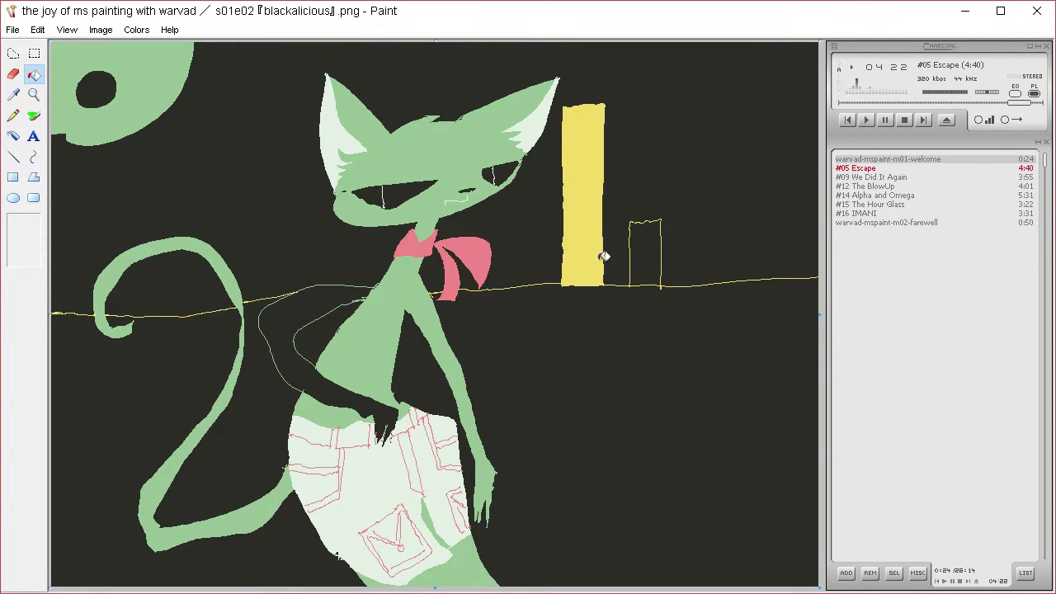
{"action": "left_click", "coordinate": [644, 260]}
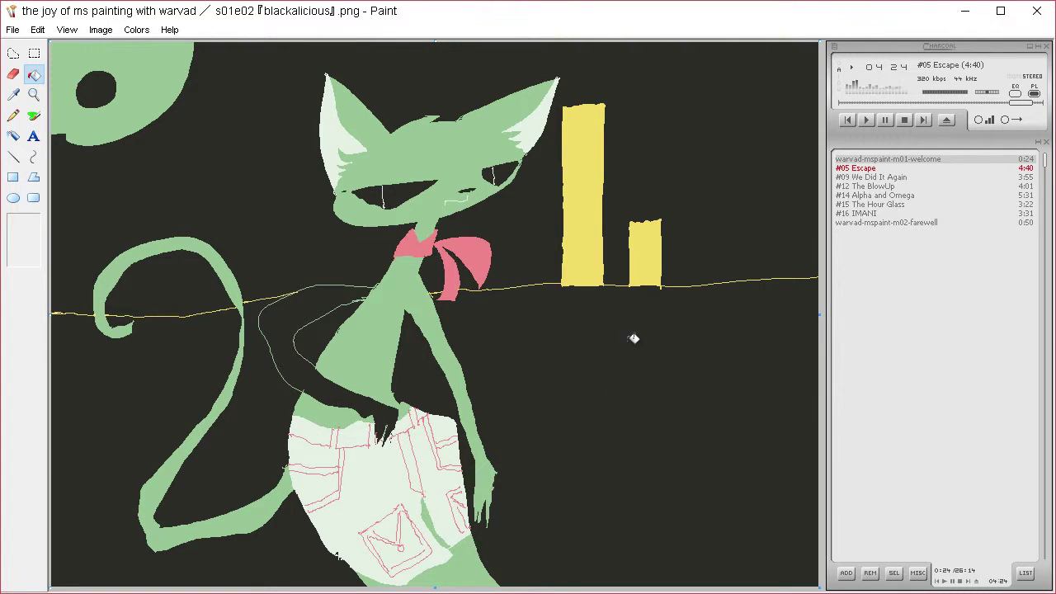
{"action": "key", "text": "ctrl+z"}
{"action": "key", "text": "ctrl+z"}
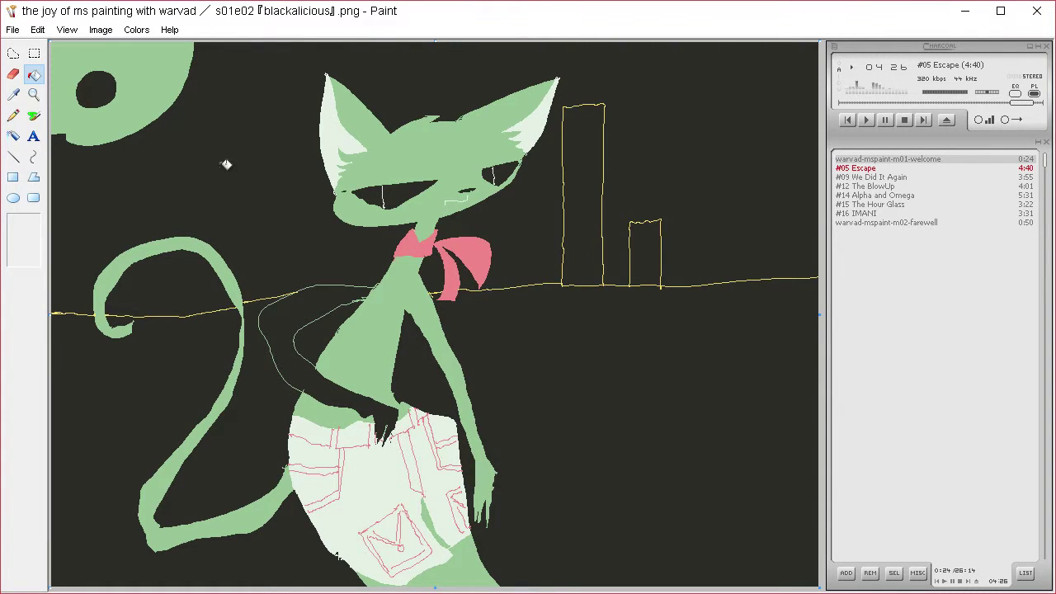
- Outline a wide yellow building behind the short one, with a vertical tower edge rising from its roof to the canvas edge
{"action": "left_click", "coordinate": [13, 116]}
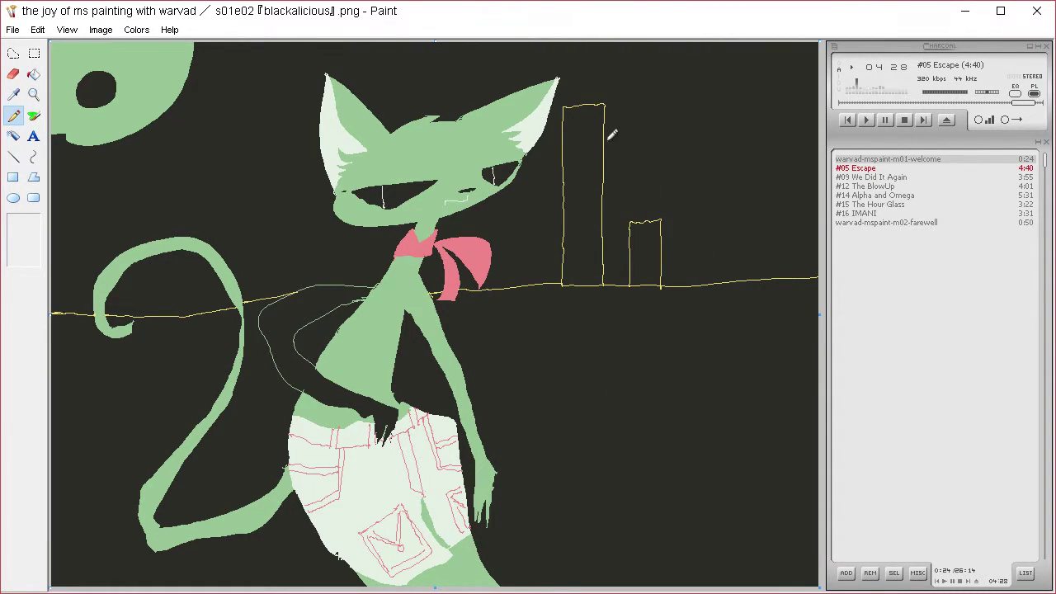
{"action": "mouse_move", "coordinate": [608, 140]}
{"action": "left_mouse_down"}
{"action": "mouse_move", "coordinate": [749, 136]}
{"action": "mouse_move", "coordinate": [750, 269]}
{"action": "left_mouse_up"}
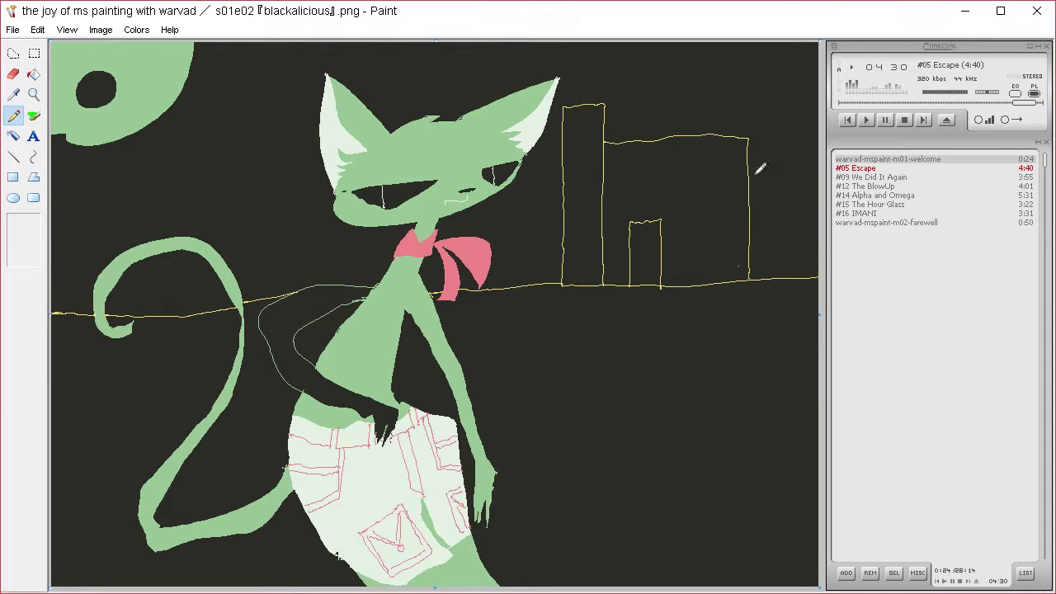
{"action": "left_click_drag", "start_coordinate": [737, 136], "coordinate": [739, 29]}
- Outline a row of yellow buildings of varying heights behind the tail, between the moon shape and the cat's head
{"action": "mouse_move", "coordinate": [54, 104]}
{"action": "left_mouse_down"}
{"action": "mouse_move", "coordinate": [96, 109]}
{"action": "mouse_move", "coordinate": [96, 303]}
{"action": "left_mouse_up"}
{"action": "mouse_move", "coordinate": [93, 130]}
{"action": "left_mouse_down"}
{"action": "mouse_move", "coordinate": [155, 125]}
{"action": "mouse_move", "coordinate": [157, 305]}
{"action": "left_mouse_up"}
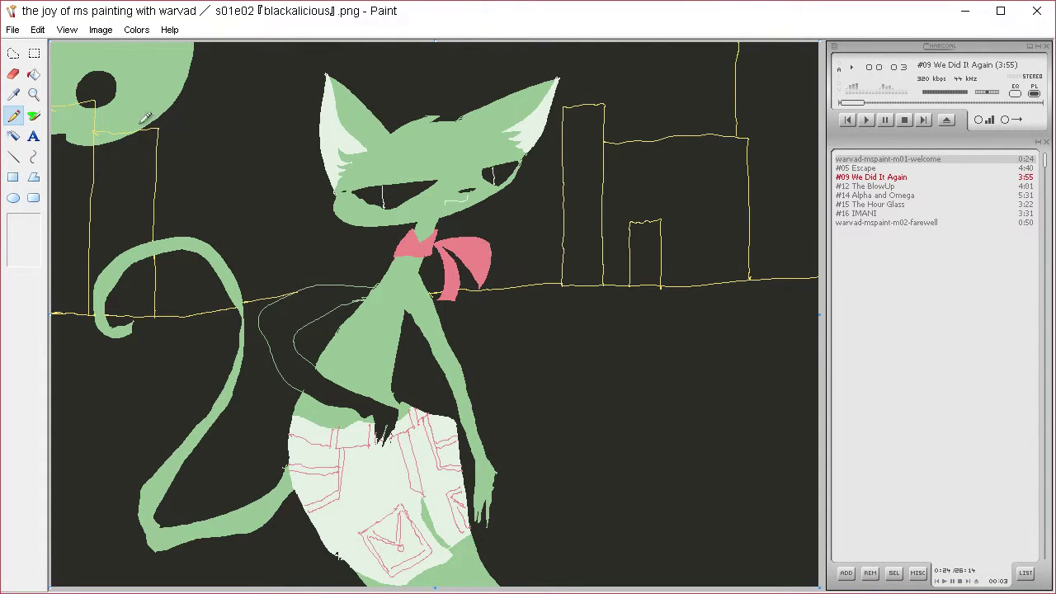
{"action": "left_click_drag", "start_coordinate": [135, 83], "coordinate": [137, 33]}
{"action": "left_click_drag", "start_coordinate": [239, 41], "coordinate": [245, 266]}
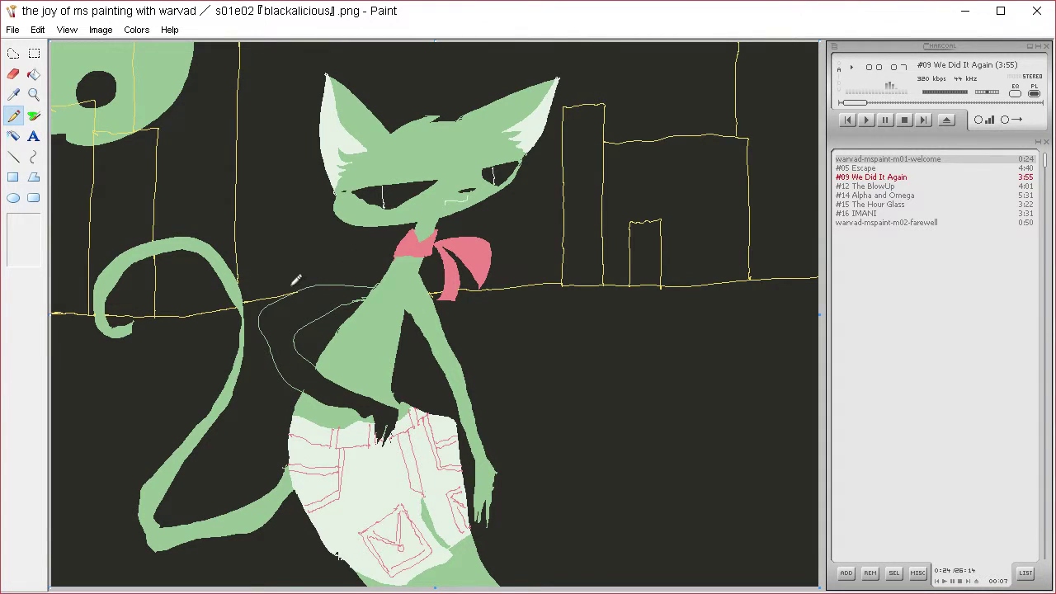
{"action": "mouse_move", "coordinate": [246, 138]}
{"action": "left_mouse_down"}
{"action": "mouse_move", "coordinate": [286, 130]}
{"action": "mouse_move", "coordinate": [285, 287]}
{"action": "left_mouse_up"}
{"action": "left_click_drag", "start_coordinate": [284, 193], "coordinate": [305, 284]}
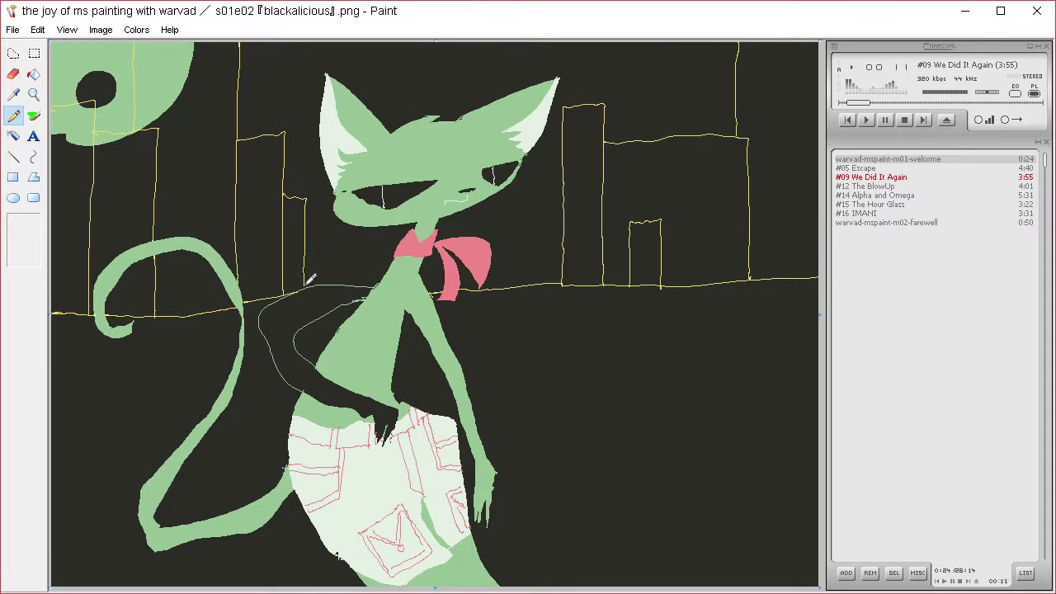
- Draw vertical yellow tower edges up to the top of the canvas around the cat's head and above the tall building
{"action": "left_click_drag", "start_coordinate": [302, 195], "coordinate": [302, 43]}
{"action": "left_click_drag", "start_coordinate": [419, 50], "coordinate": [422, 116]}
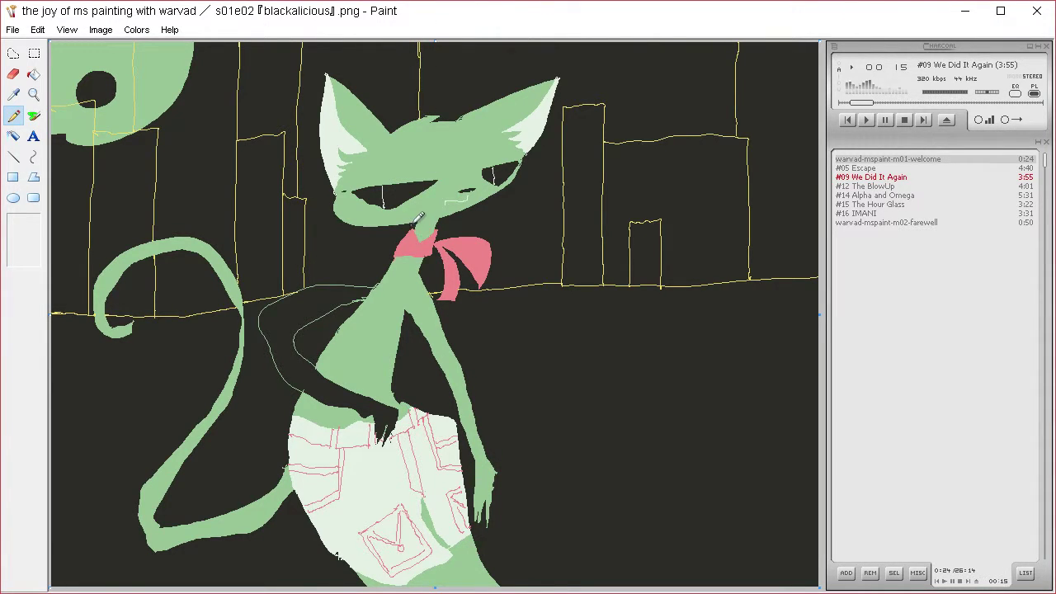
{"action": "left_click_drag", "start_coordinate": [512, 285], "coordinate": [512, 173]}
{"action": "left_click_drag", "start_coordinate": [513, 90], "coordinate": [515, 25]}
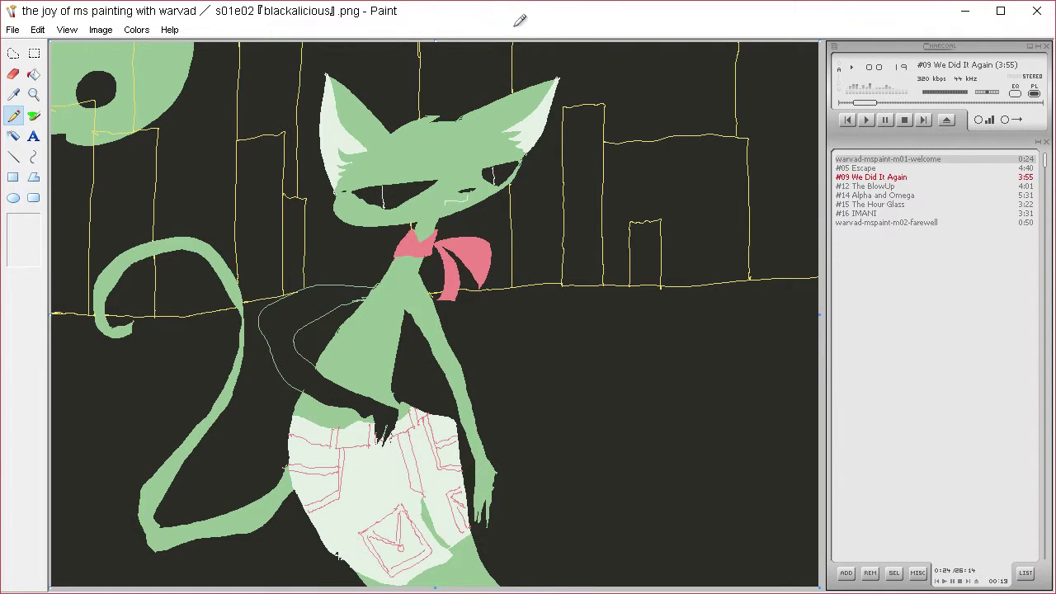
{"action": "left_click_drag", "start_coordinate": [588, 102], "coordinate": [593, 28]}
- Pick the dark colour and sketch bags under both of the cat's eyes, then darken its nose and mouth
{"action": "left_click", "coordinate": [13, 94]}
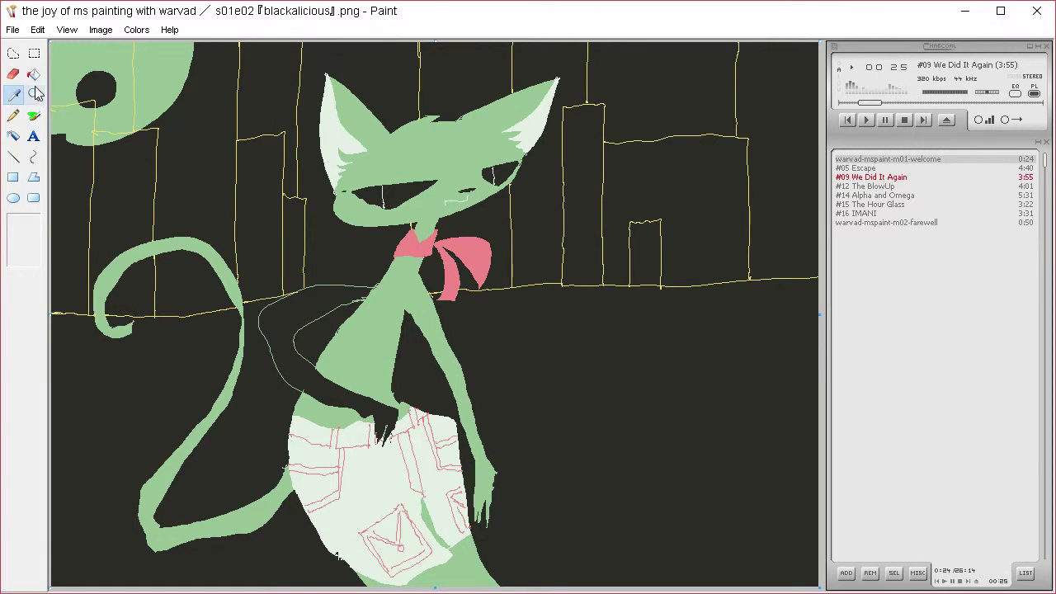
{"action": "left_click", "coordinate": [427, 185]}
{"action": "mouse_move", "coordinate": [444, 179]}
{"action": "left_mouse_down"}
{"action": "mouse_move", "coordinate": [392, 207]}
{"action": "mouse_move", "coordinate": [360, 195]}
{"action": "mouse_move", "coordinate": [361, 185]}
{"action": "mouse_move", "coordinate": [356, 198]}
{"action": "mouse_move", "coordinate": [384, 213]}
{"action": "mouse_move", "coordinate": [425, 198]}
{"action": "left_mouse_up"}
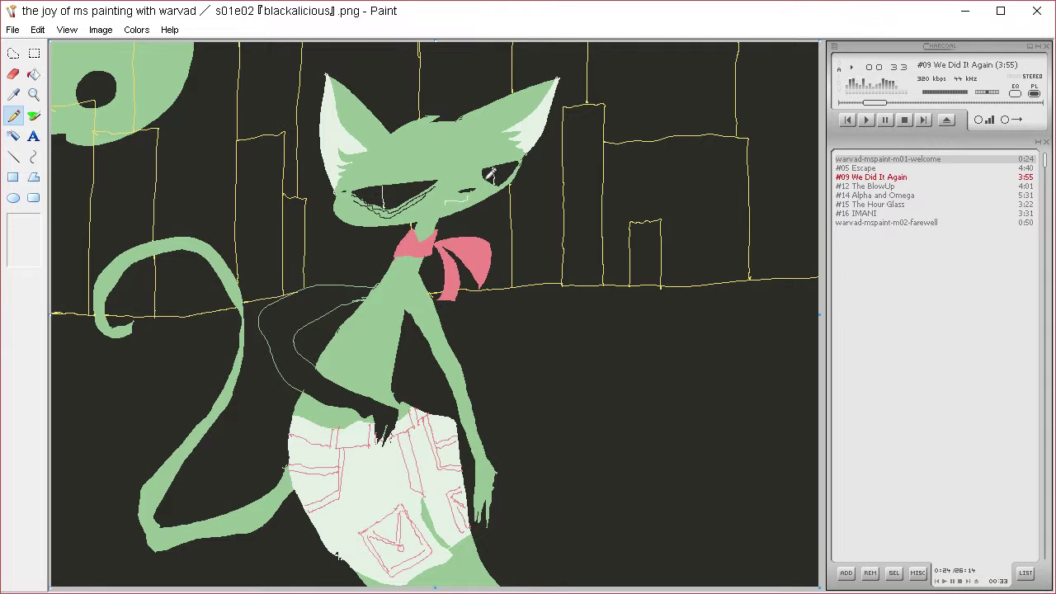
{"action": "mouse_move", "coordinate": [490, 176]}
{"action": "left_mouse_down"}
{"action": "mouse_move", "coordinate": [502, 187]}
{"action": "mouse_move", "coordinate": [456, 199]}
{"action": "mouse_move", "coordinate": [479, 187]}
{"action": "left_mouse_up"}
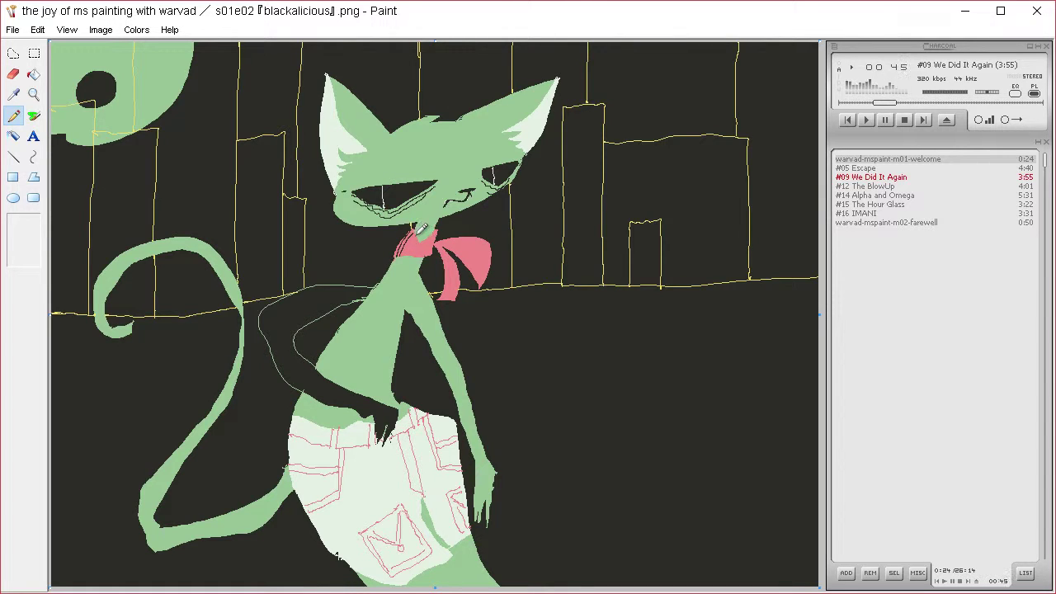
- Hatch the pink scarf and its bow with dark stripes and draw dark fur tufts on the cat's chest
{"action": "mouse_move", "coordinate": [421, 229]}
{"action": "left_mouse_down"}
{"action": "mouse_move", "coordinate": [406, 251]}
{"action": "mouse_move", "coordinate": [431, 235]}
{"action": "left_mouse_up"}
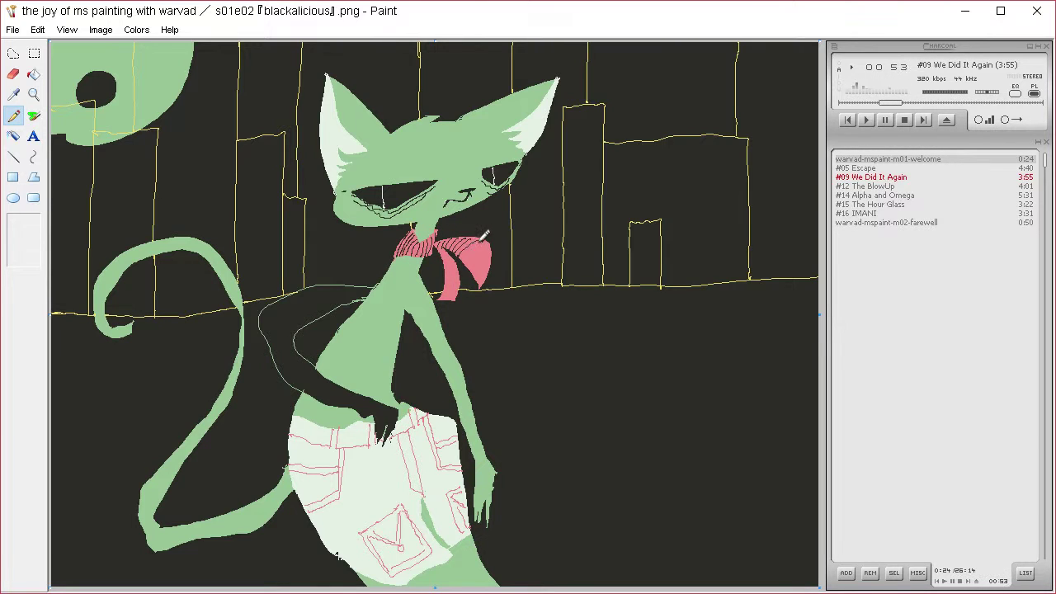
{"action": "mouse_move", "coordinate": [485, 237]}
{"action": "left_mouse_down"}
{"action": "mouse_move", "coordinate": [467, 256]}
{"action": "mouse_move", "coordinate": [496, 247]}
{"action": "left_mouse_up"}
{"action": "left_click", "coordinate": [13, 94]}
{"action": "left_click", "coordinate": [307, 312]}
{"action": "mouse_move", "coordinate": [390, 287]}
{"action": "left_mouse_down"}
{"action": "mouse_move", "coordinate": [377, 295]}
{"action": "mouse_move", "coordinate": [412, 286]}
{"action": "mouse_move", "coordinate": [396, 268]}
{"action": "mouse_move", "coordinate": [405, 273]}
{"action": "left_mouse_up"}
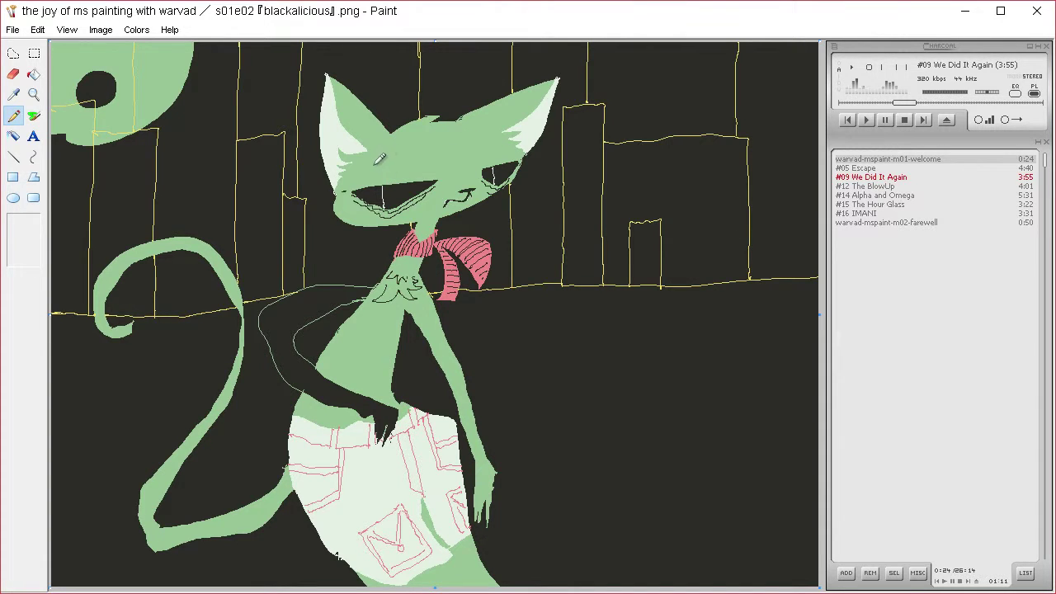
- Draw dark eyebrows above both eyes and thicken the arched one
{"action": "mouse_move", "coordinate": [379, 158]}
{"action": "left_mouse_down"}
{"action": "mouse_move", "coordinate": [433, 163]}
{"action": "mouse_move", "coordinate": [404, 151]}
{"action": "mouse_move", "coordinate": [375, 165]}
{"action": "left_mouse_up"}
{"action": "mouse_move", "coordinate": [490, 146]}
{"action": "left_mouse_down"}
{"action": "mouse_move", "coordinate": [520, 142]}
{"action": "mouse_move", "coordinate": [498, 148]}
{"action": "left_mouse_up"}
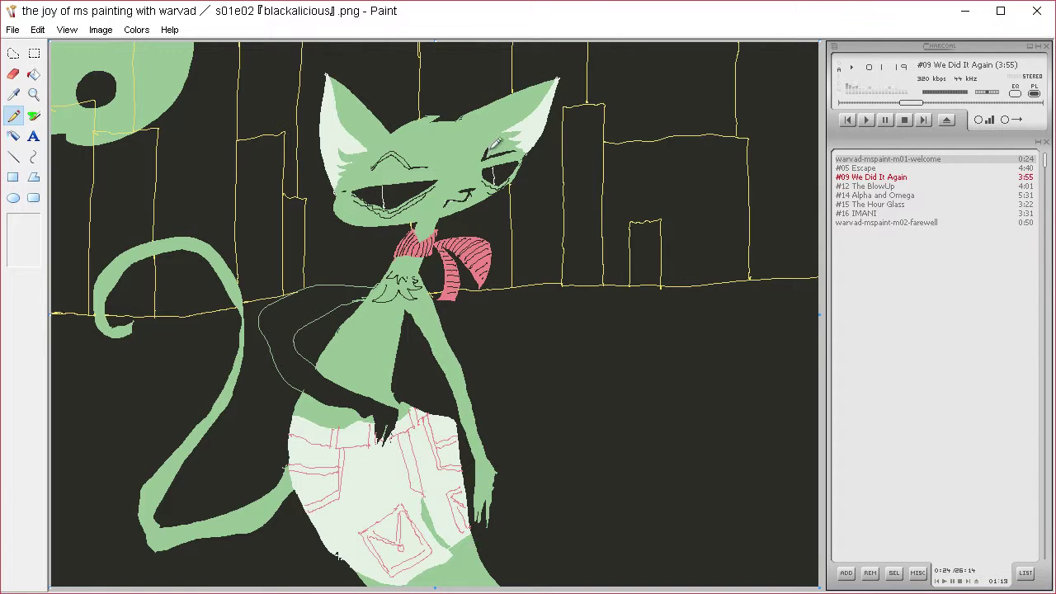
{"action": "left_click", "coordinate": [33, 74]}
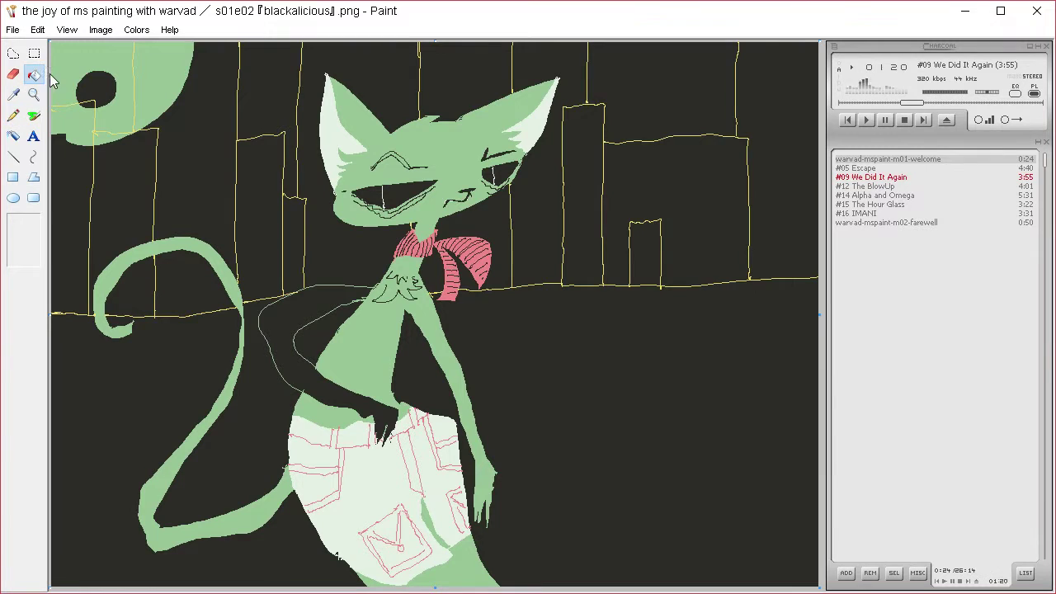
{"action": "left_click", "coordinate": [397, 152]}
{"action": "key", "text": "ctrl+z"}
{"action": "left_click", "coordinate": [15, 116]}
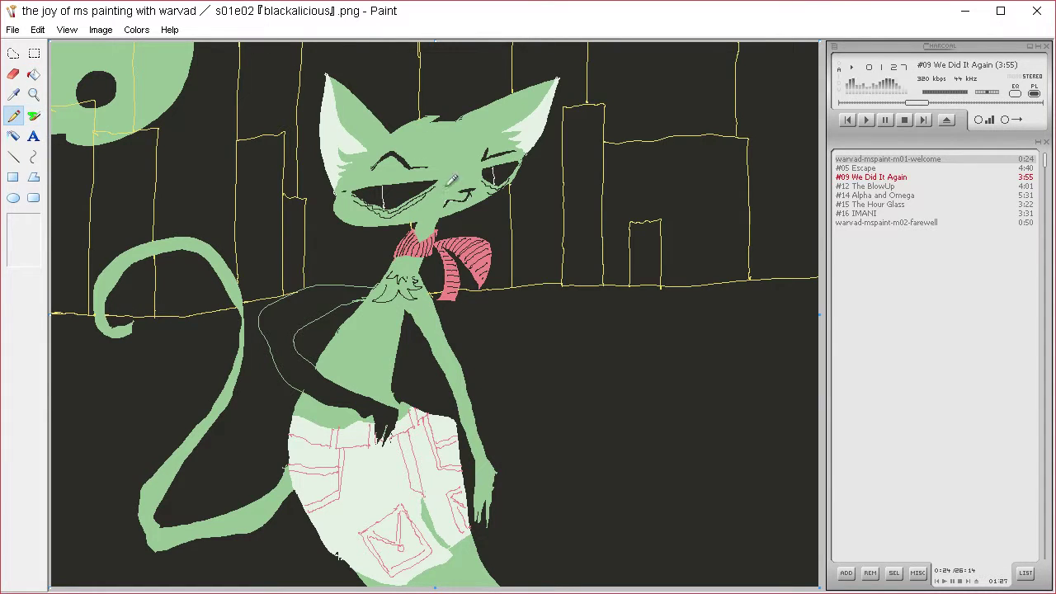
- Shade the leg below the shorts and the shoulder beside the chest fur with dark hatching lines
{"action": "left_click_drag", "start_coordinate": [451, 554], "coordinate": [452, 582]}
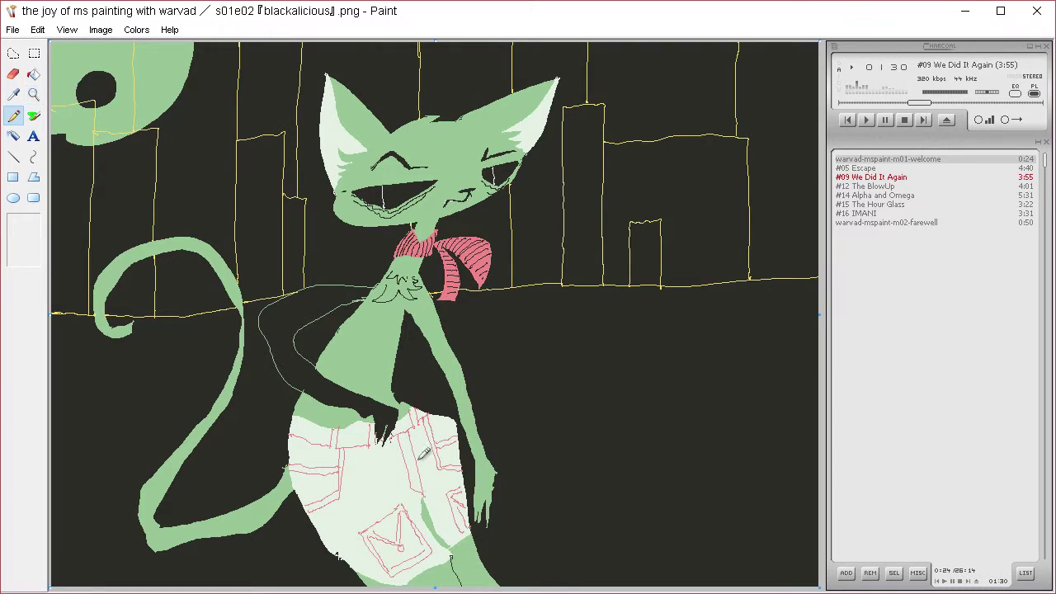
{"action": "mouse_move", "coordinate": [462, 540]}
{"action": "left_mouse_down"}
{"action": "mouse_move", "coordinate": [453, 564]}
{"action": "mouse_move", "coordinate": [474, 587]}
{"action": "left_mouse_up"}
{"action": "mouse_move", "coordinate": [411, 290]}
{"action": "left_mouse_down"}
{"action": "mouse_move", "coordinate": [410, 313]}
{"action": "mouse_move", "coordinate": [437, 336]}
{"action": "left_mouse_up"}
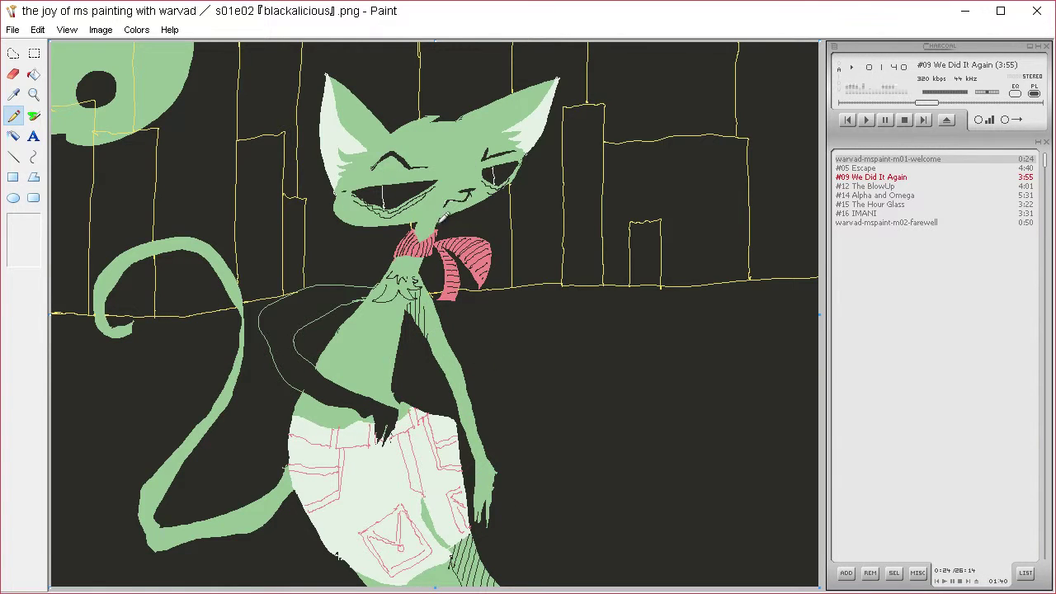
- Draw small white fangs hanging from the cat's mouth
{"action": "left_click", "coordinate": [33, 95]}
{"action": "left_click", "coordinate": [447, 196]}
{"action": "left_click", "coordinate": [13, 95]}
{"action": "left_click_drag", "start_coordinate": [480, 195], "coordinate": [492, 178]}
- Outline an inner area in each white ear in the scarf's pink and fill both areas with it
{"action": "left_click", "coordinate": [13, 94]}
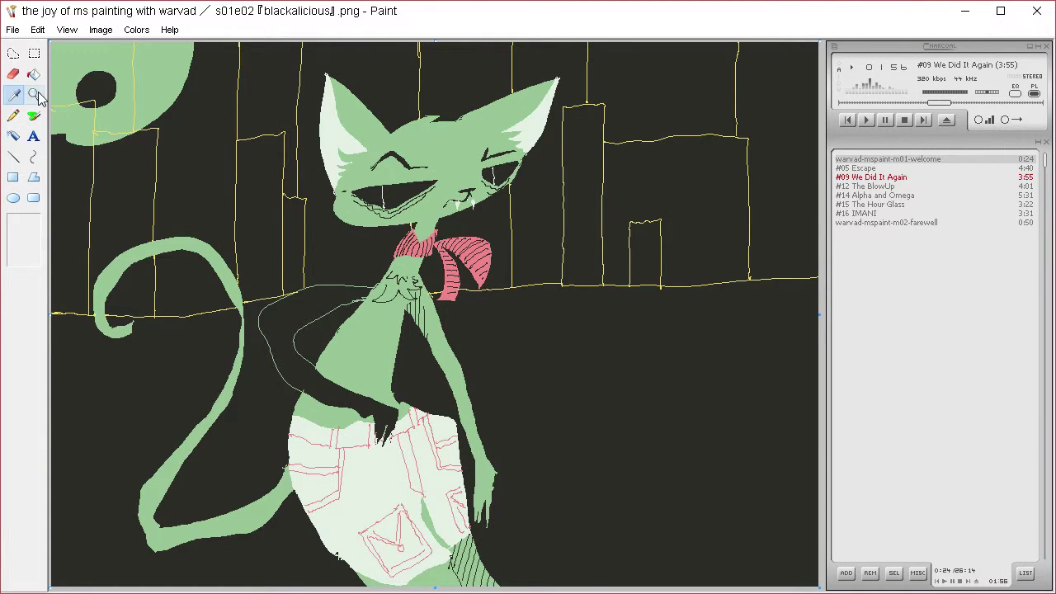
{"action": "left_click", "coordinate": [455, 288]}
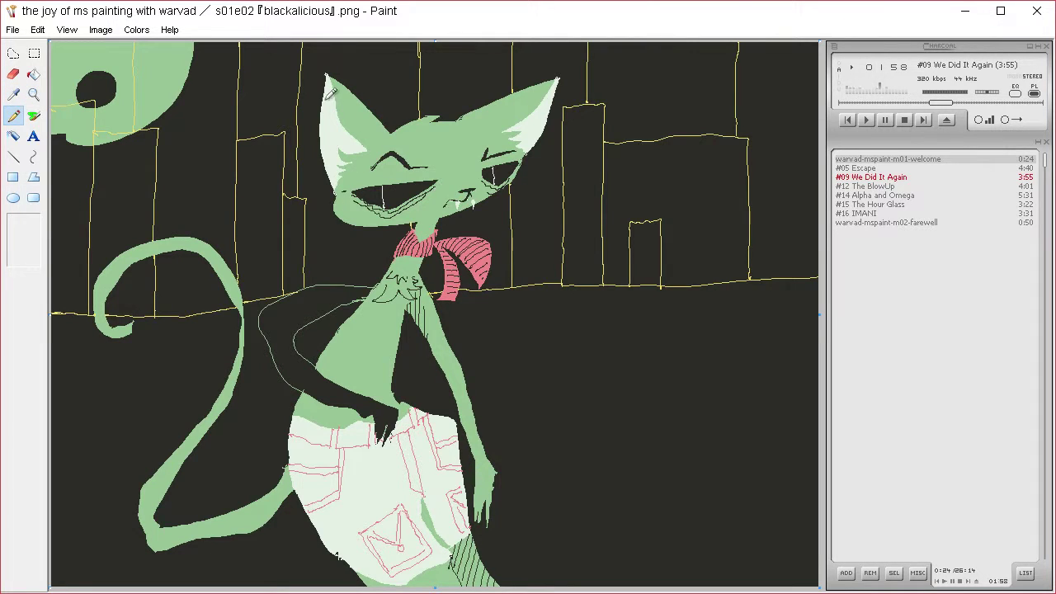
{"action": "left_click_drag", "start_coordinate": [328, 72], "coordinate": [338, 164]}
{"action": "left_click_drag", "start_coordinate": [558, 85], "coordinate": [530, 136]}
{"action": "left_click", "coordinate": [33, 74]}
{"action": "left_click", "coordinate": [361, 137]}
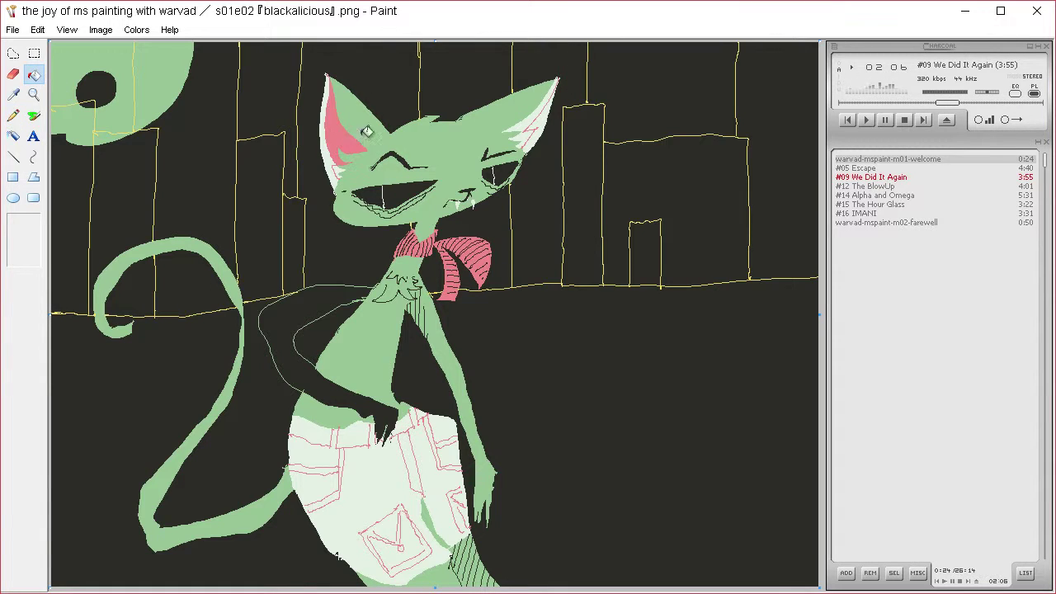
{"action": "left_click", "coordinate": [534, 111]}
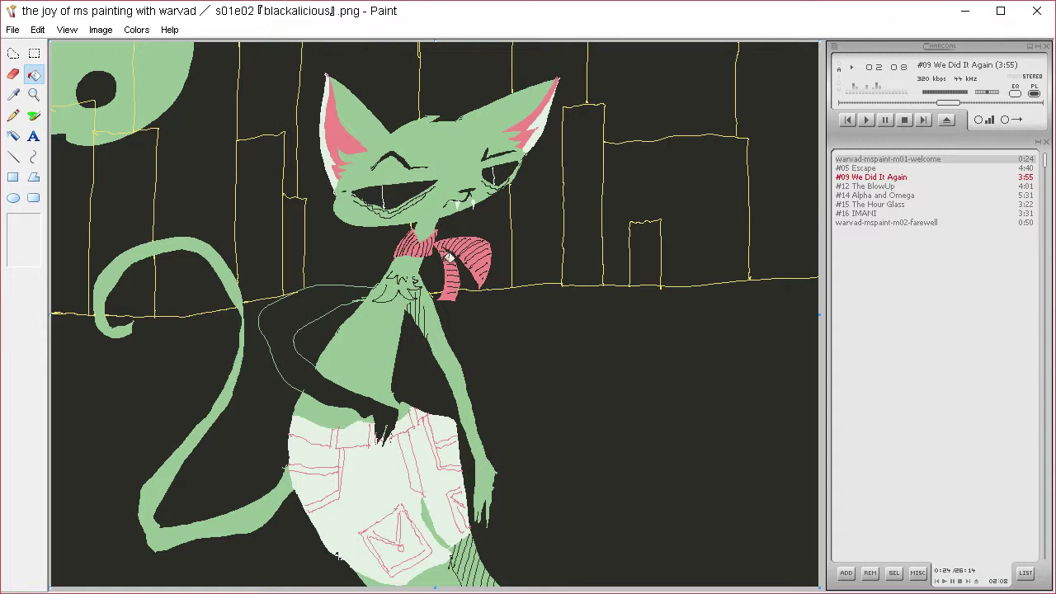
- Trim the white fangs at the mouth and chin with small brush touches in sampled green and dark background colours
{"action": "left_click", "coordinate": [13, 74]}
{"action": "left_click", "coordinate": [13, 94]}
{"action": "left_click", "coordinate": [33, 115]}
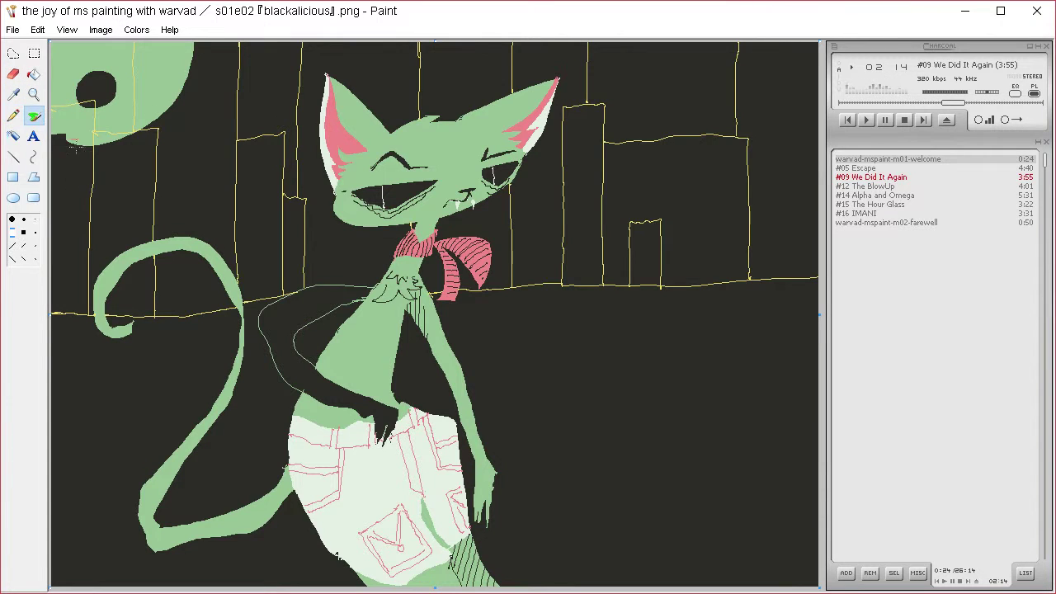
{"action": "left_click", "coordinate": [14, 94]}
{"action": "left_click", "coordinate": [138, 79]}
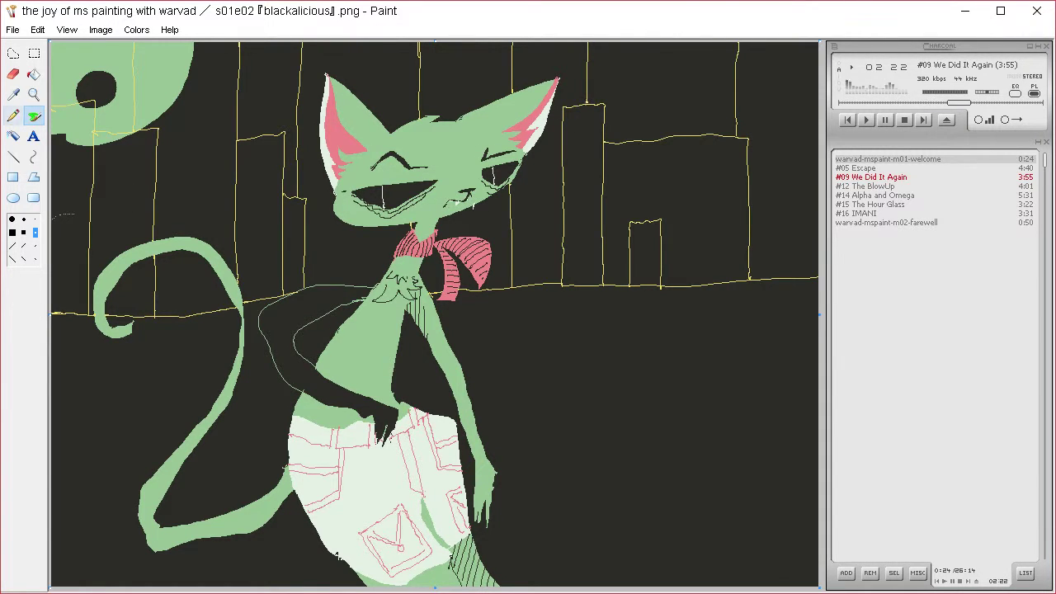
{"action": "left_click", "coordinate": [14, 96]}
{"action": "left_click", "coordinate": [499, 218]}
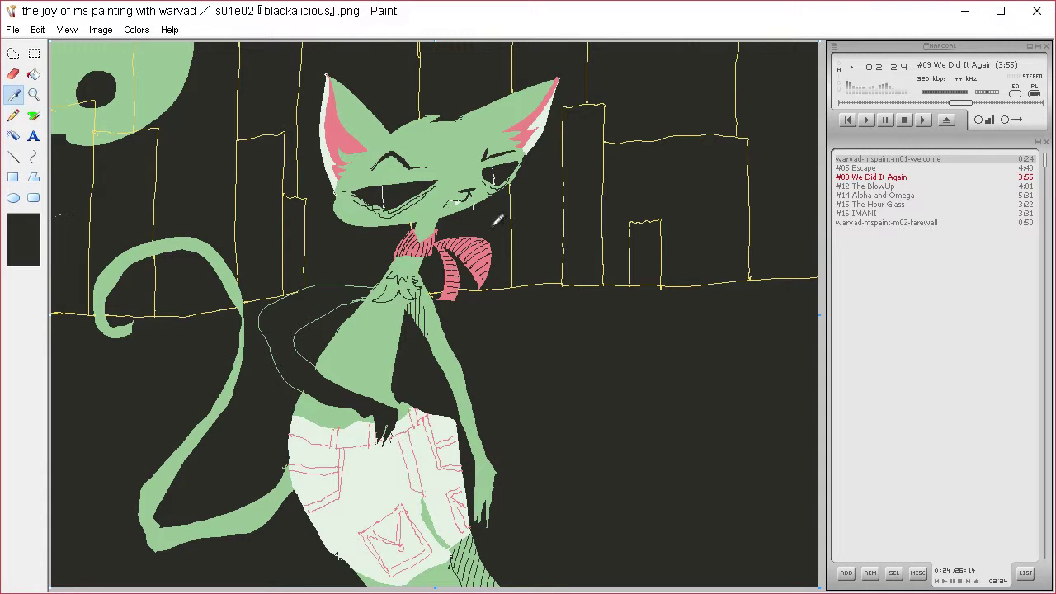
{"action": "left_click", "coordinate": [33, 115]}
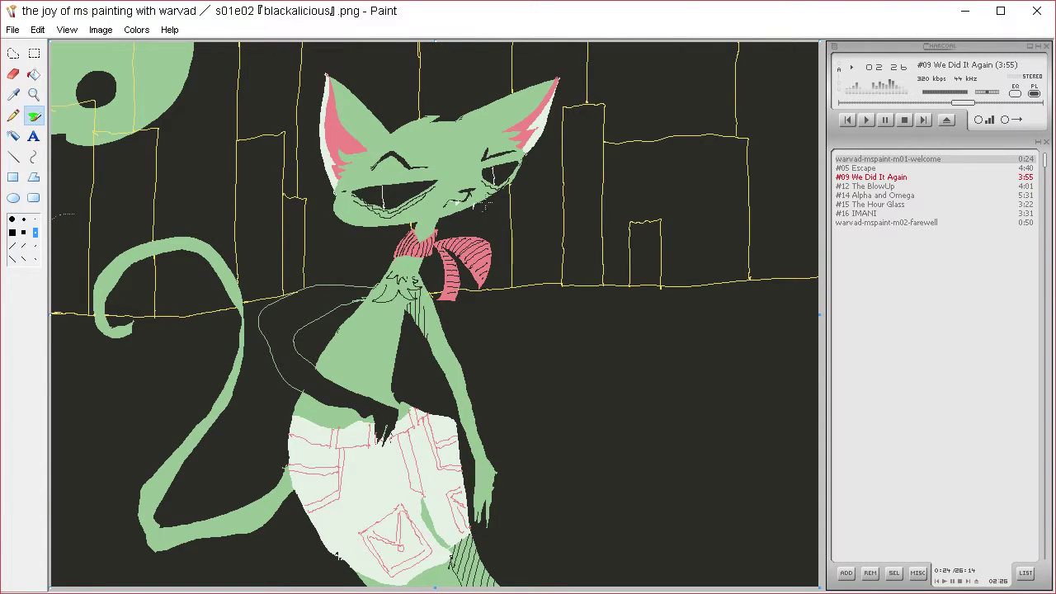
{"action": "left_click", "coordinate": [14, 95]}
{"action": "left_click", "coordinate": [752, 235]}
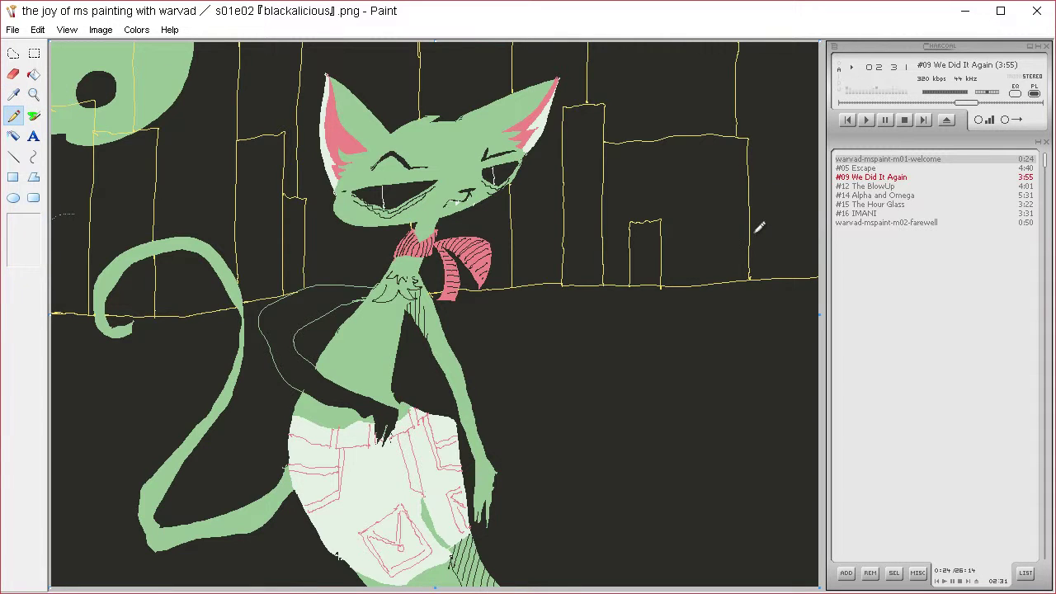
- Outline a jagged lower skyline in yellow across the whole canvas behind the cat, including a tall narrow tower near the tail
{"action": "left_click", "coordinate": [14, 96]}
{"action": "left_click", "coordinate": [97, 124]}
{"action": "left_click_drag", "start_coordinate": [65, 252], "coordinate": [74, 269]}
{"action": "mouse_move", "coordinate": [165, 257]}
{"action": "left_mouse_down"}
{"action": "mouse_move", "coordinate": [208, 273]}
{"action": "mouse_move", "coordinate": [215, 232]}
{"action": "mouse_move", "coordinate": [245, 265]}
{"action": "mouse_move", "coordinate": [248, 145]}
{"action": "mouse_move", "coordinate": [276, 145]}
{"action": "mouse_move", "coordinate": [276, 261]}
{"action": "mouse_move", "coordinate": [332, 264]}
{"action": "mouse_move", "coordinate": [341, 221]}
{"action": "left_mouse_up"}
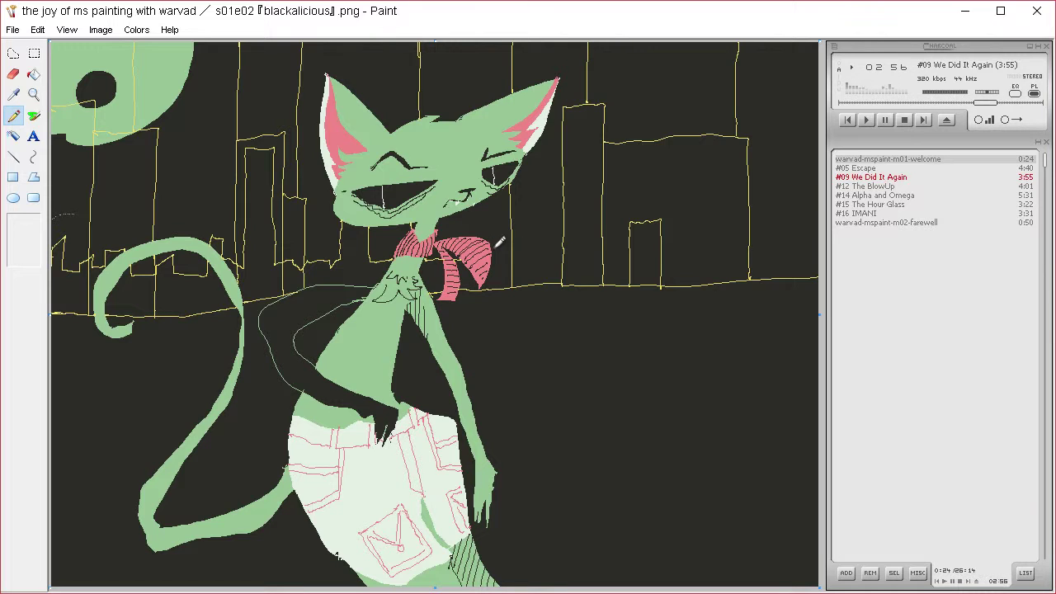
{"action": "mouse_move", "coordinate": [495, 244]}
{"action": "left_mouse_down"}
{"action": "mouse_move", "coordinate": [493, 213]}
{"action": "mouse_move", "coordinate": [540, 204]}
{"action": "left_mouse_up"}
{"action": "mouse_move", "coordinate": [580, 238]}
{"action": "left_mouse_down"}
{"action": "mouse_move", "coordinate": [579, 269]}
{"action": "mouse_move", "coordinate": [620, 279]}
{"action": "mouse_move", "coordinate": [620, 221]}
{"action": "left_mouse_up"}
{"action": "mouse_move", "coordinate": [656, 184]}
{"action": "left_mouse_down"}
{"action": "mouse_move", "coordinate": [656, 228]}
{"action": "mouse_move", "coordinate": [698, 228]}
{"action": "mouse_move", "coordinate": [709, 259]}
{"action": "mouse_move", "coordinate": [725, 261]}
{"action": "mouse_move", "coordinate": [735, 230]}
{"action": "left_mouse_up"}
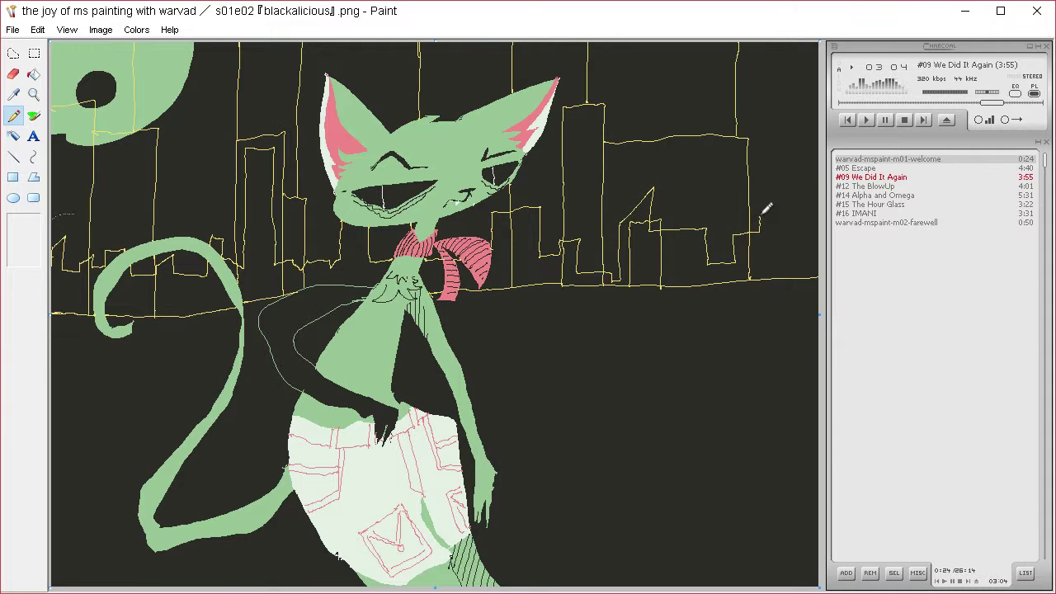
{"action": "left_click_drag", "start_coordinate": [799, 198], "coordinate": [798, 223]}
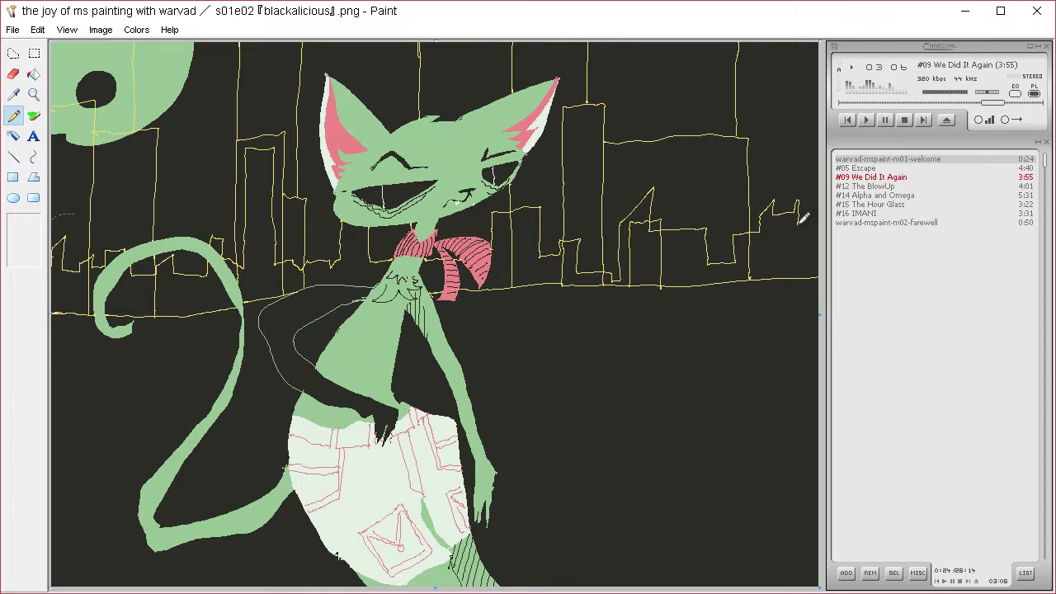
- Fill the lower skyline with yellow from behind the tail to the gap between the cat's neck and scarf
{"action": "left_click", "coordinate": [33, 74]}
{"action": "left_click", "coordinate": [77, 280]}
{"action": "left_click", "coordinate": [145, 294]}
{"action": "left_click", "coordinate": [196, 287]}
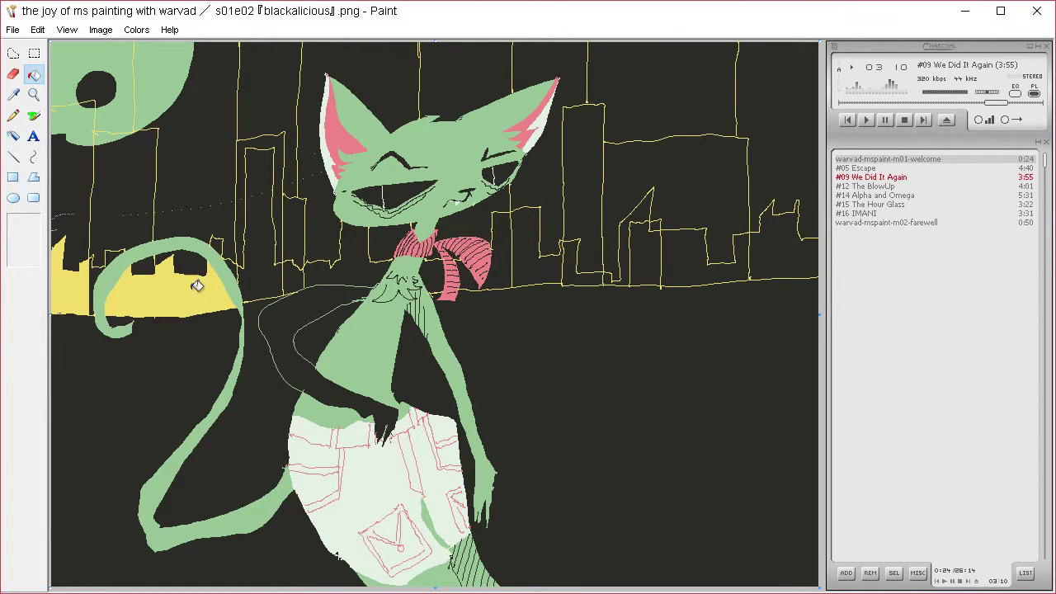
{"action": "left_click", "coordinate": [268, 277]}
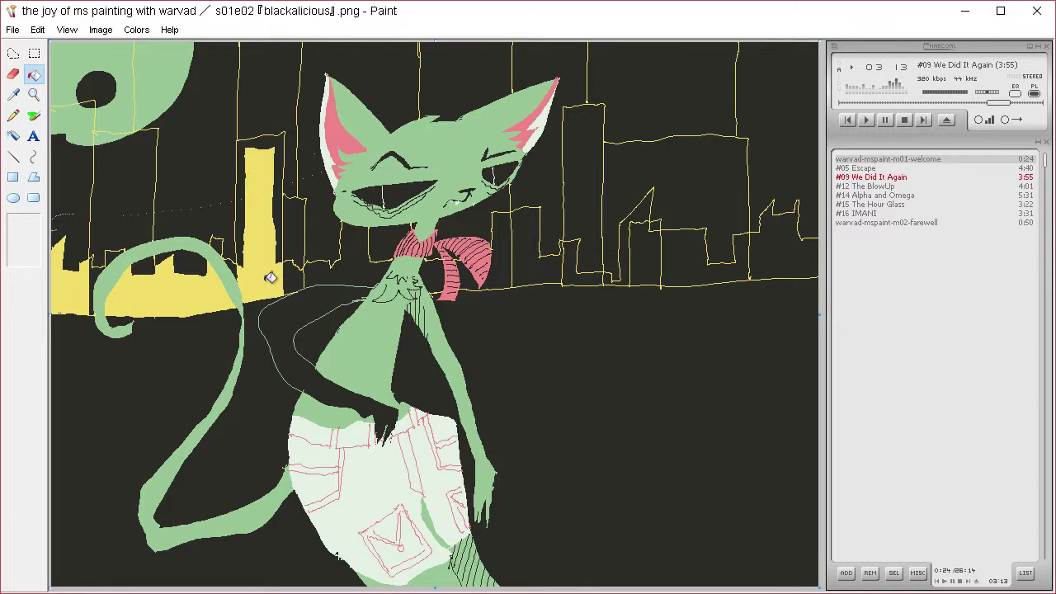
{"action": "left_click", "coordinate": [313, 270]}
{"action": "left_click", "coordinate": [446, 273]}
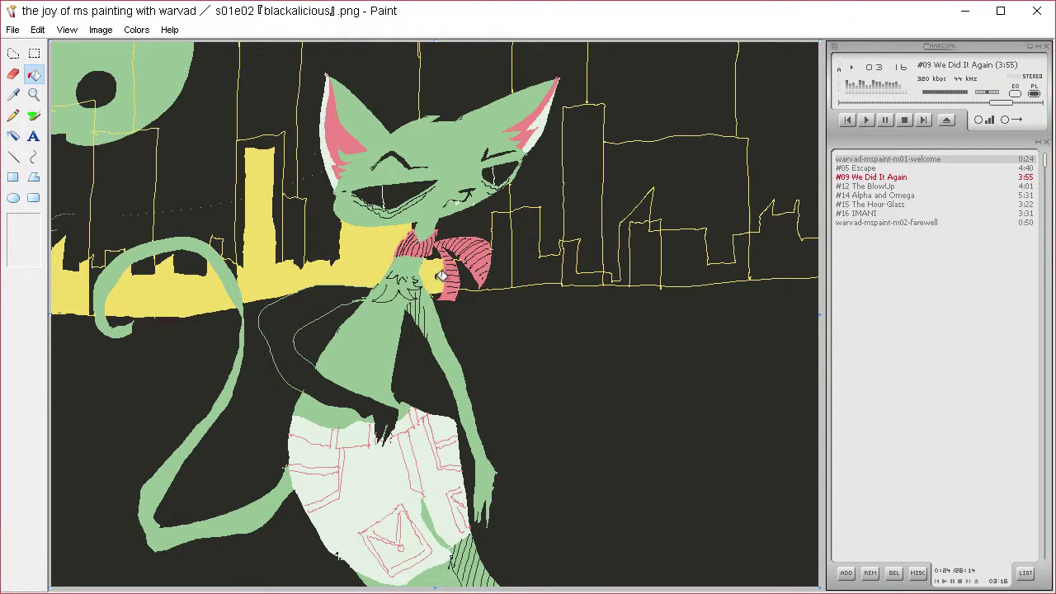
- Fill the remaining lower skyline with yellow from the scarf's bow to the far canvas edge
{"action": "left_click", "coordinate": [475, 277]}
{"action": "left_click", "coordinate": [507, 265]}
{"action": "left_click", "coordinate": [583, 268]}
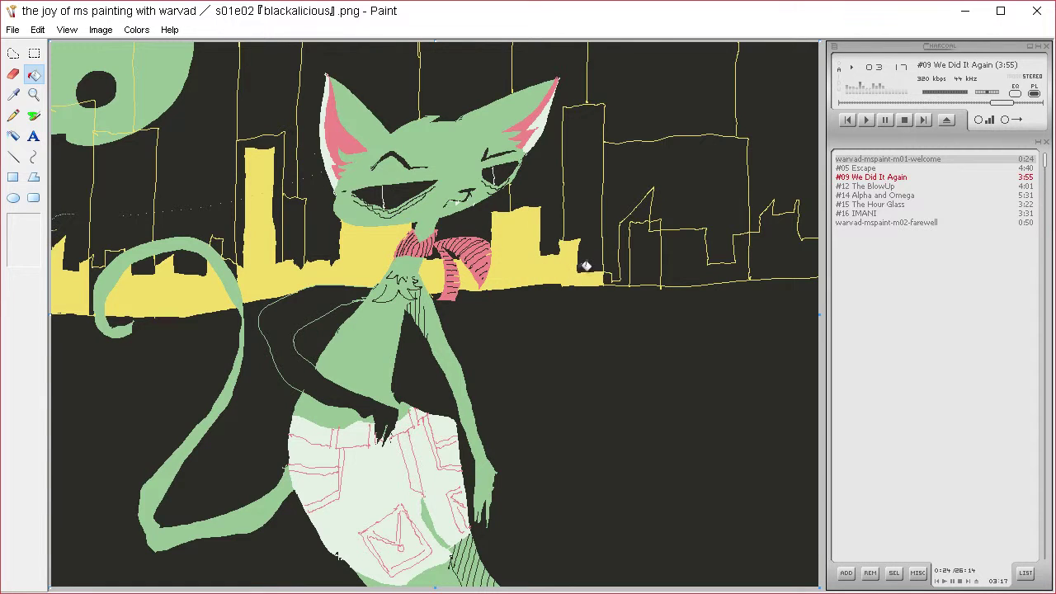
{"action": "left_click", "coordinate": [639, 264]}
{"action": "left_click", "coordinate": [648, 256]}
{"action": "left_click", "coordinate": [709, 251]}
{"action": "left_click", "coordinate": [776, 252]}
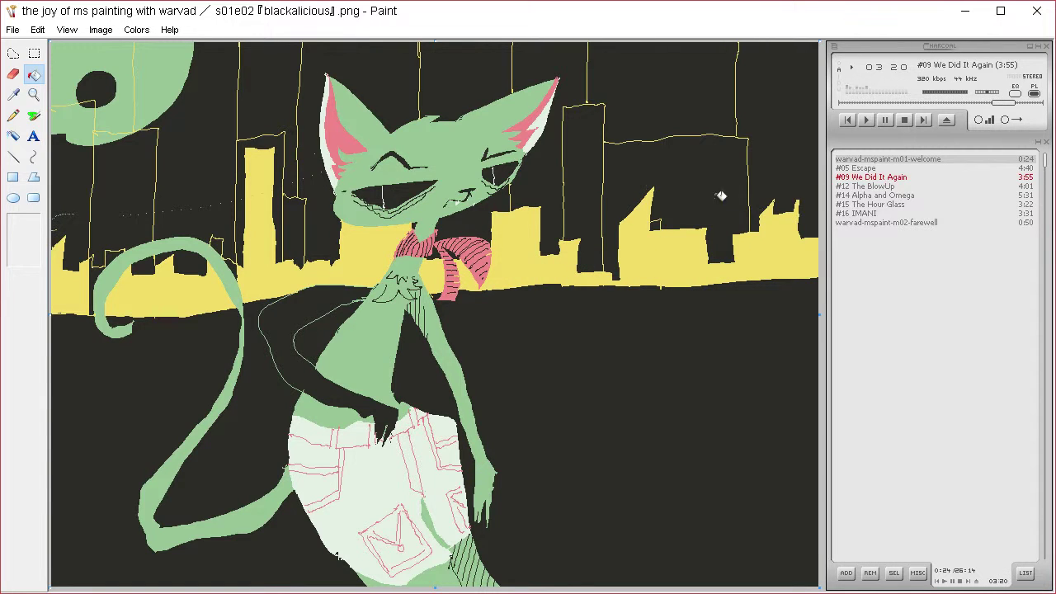
{"action": "left_click", "coordinate": [13, 75]}
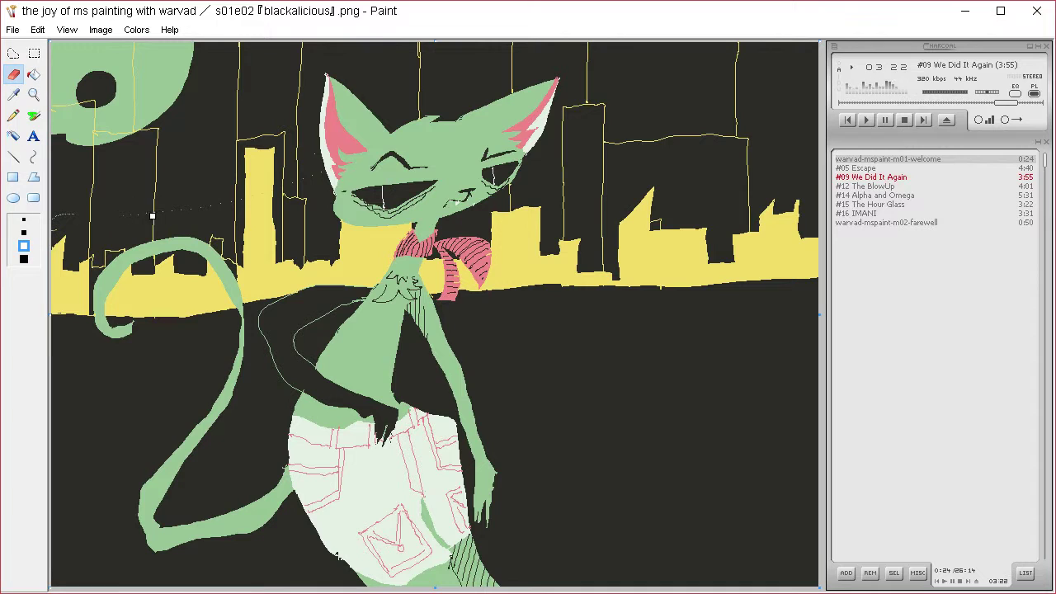
{"action": "left_click_drag", "start_coordinate": [199, 207], "coordinate": [219, 203]}
{"action": "key", "text": "ctrl+z"}
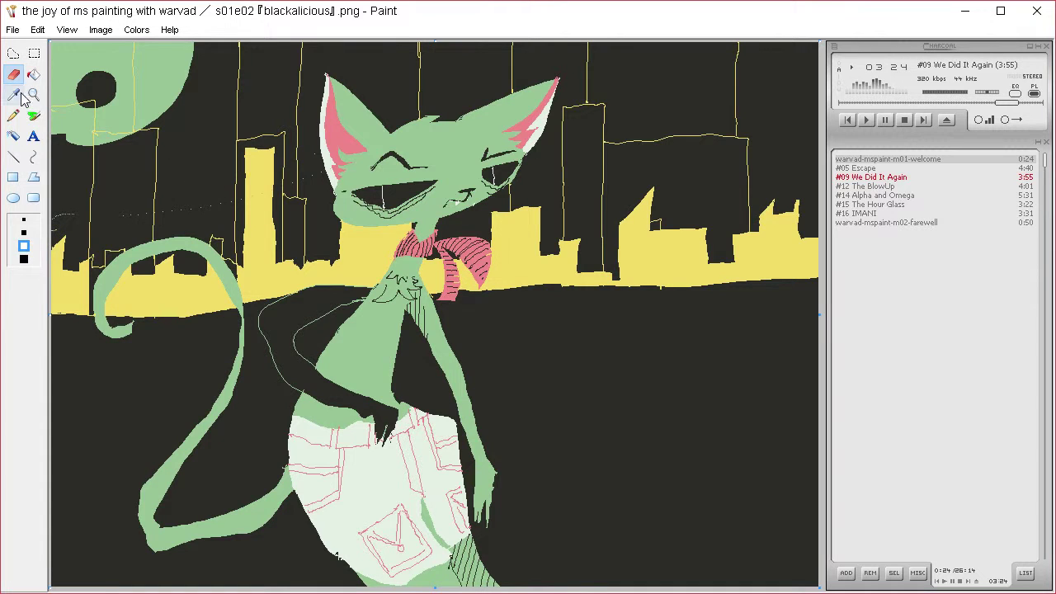
- Scatter tiny star-like dots across the dark sky between the cat's head and the canvas edge
{"action": "left_click", "coordinate": [13, 94]}
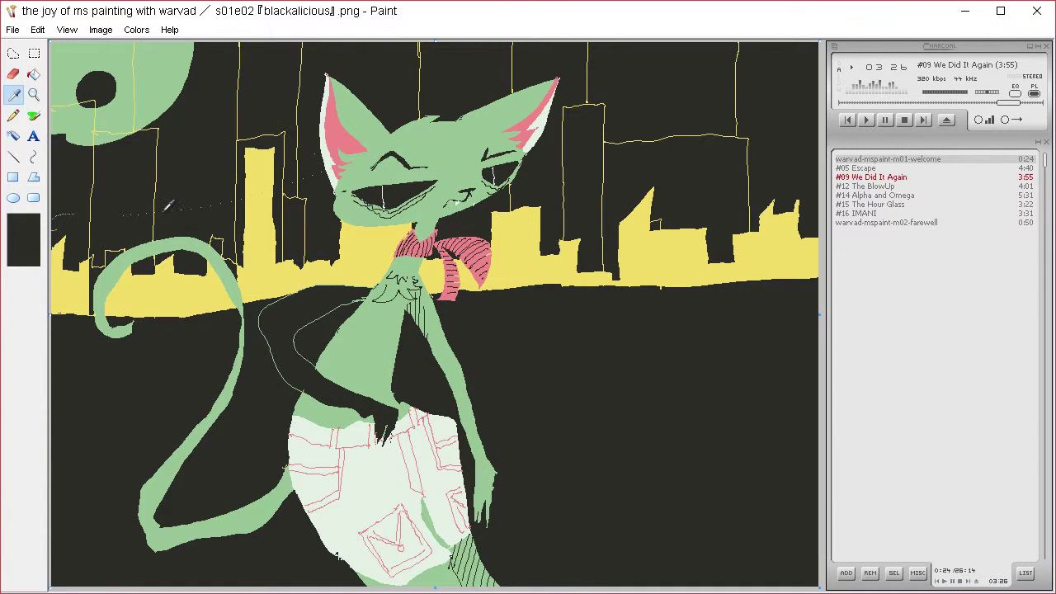
{"action": "left_click", "coordinate": [60, 223]}
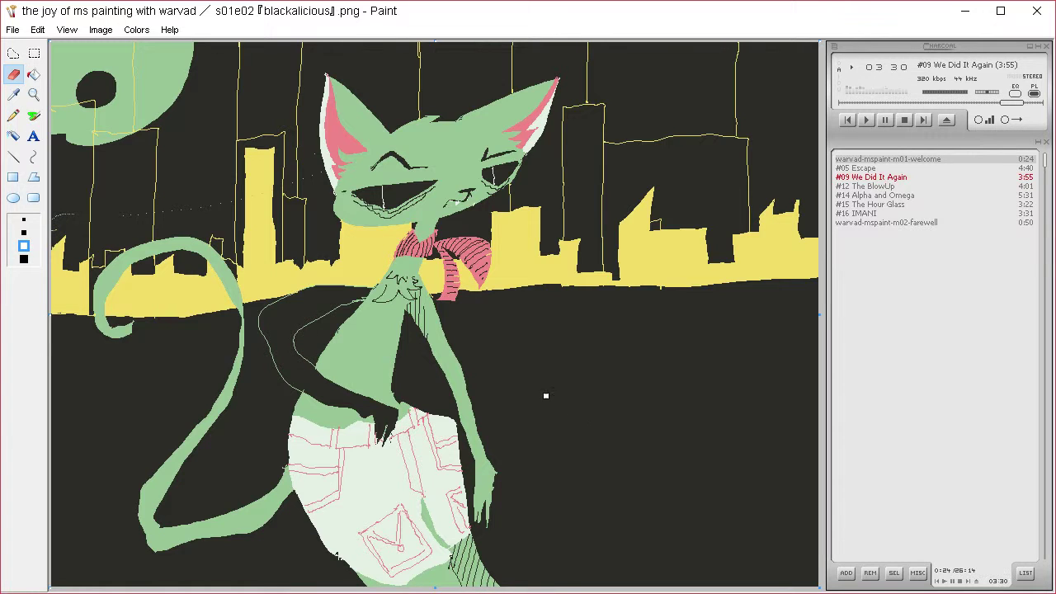
{"action": "left_click", "coordinate": [13, 115]}
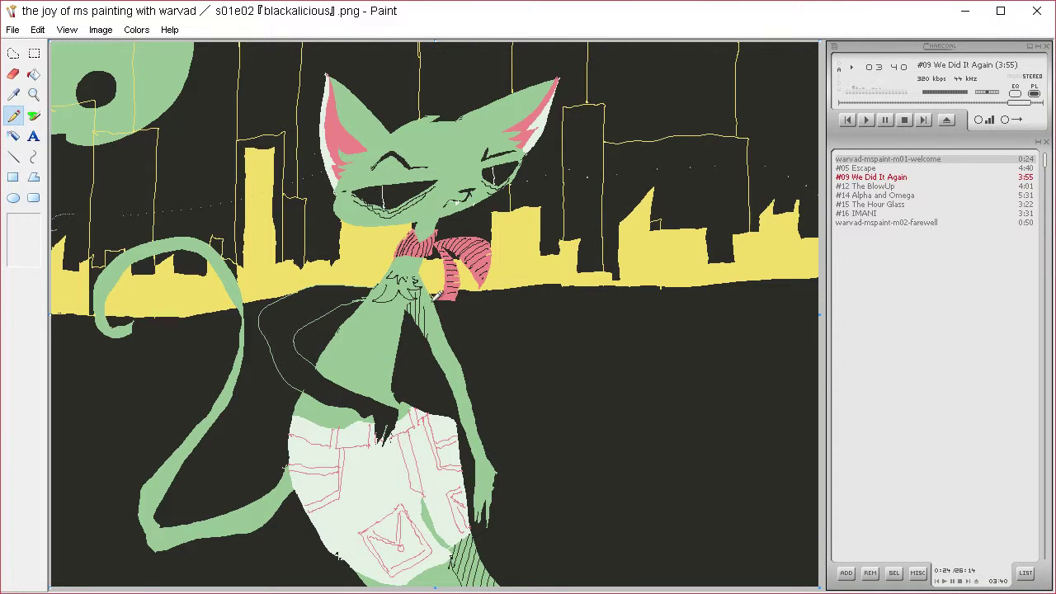
- Sketch a white hair tuft with loose strands on top of the cat's head
{"action": "left_click", "coordinate": [13, 94]}
{"action": "left_click", "coordinate": [334, 146]}
{"action": "mouse_move", "coordinate": [399, 121]}
{"action": "left_mouse_down"}
{"action": "mouse_move", "coordinate": [456, 80]}
{"action": "mouse_move", "coordinate": [446, 111]}
{"action": "mouse_move", "coordinate": [486, 123]}
{"action": "mouse_move", "coordinate": [462, 128]}
{"action": "mouse_move", "coordinate": [469, 151]}
{"action": "mouse_move", "coordinate": [443, 120]}
{"action": "left_mouse_up"}
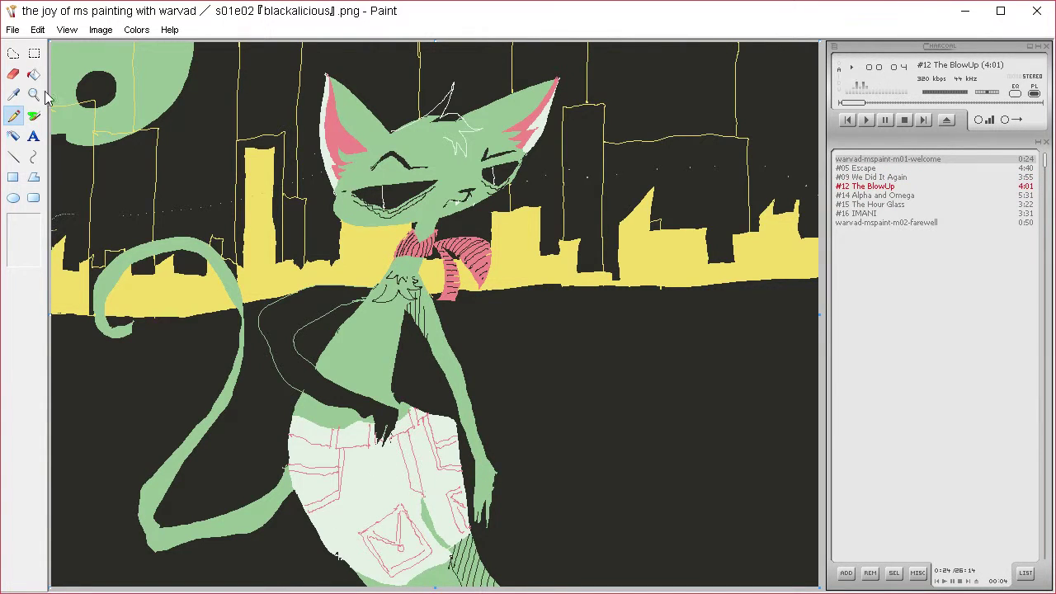
- Outline a loose pink sweater across the cat's torso and both arms, with wide sleeves reaching the wrists
{"action": "left_click", "coordinate": [13, 94]}
{"action": "left_click", "coordinate": [354, 137]}
{"action": "mouse_move", "coordinate": [389, 277]}
{"action": "left_mouse_down"}
{"action": "mouse_move", "coordinate": [421, 267]}
{"action": "mouse_move", "coordinate": [398, 284]}
{"action": "mouse_move", "coordinate": [396, 269]}
{"action": "mouse_move", "coordinate": [274, 296]}
{"action": "mouse_move", "coordinate": [268, 351]}
{"action": "mouse_move", "coordinate": [288, 392]}
{"action": "mouse_move", "coordinate": [339, 424]}
{"action": "mouse_move", "coordinate": [350, 379]}
{"action": "mouse_move", "coordinate": [309, 335]}
{"action": "mouse_move", "coordinate": [371, 298]}
{"action": "mouse_move", "coordinate": [325, 360]}
{"action": "mouse_move", "coordinate": [344, 321]}
{"action": "mouse_move", "coordinate": [409, 334]}
{"action": "mouse_move", "coordinate": [417, 310]}
{"action": "mouse_move", "coordinate": [461, 411]}
{"action": "mouse_move", "coordinate": [482, 493]}
{"action": "left_mouse_up"}
{"action": "mouse_move", "coordinate": [493, 437]}
{"action": "left_mouse_down"}
{"action": "mouse_move", "coordinate": [445, 295]}
{"action": "mouse_move", "coordinate": [425, 268]}
{"action": "left_mouse_up"}
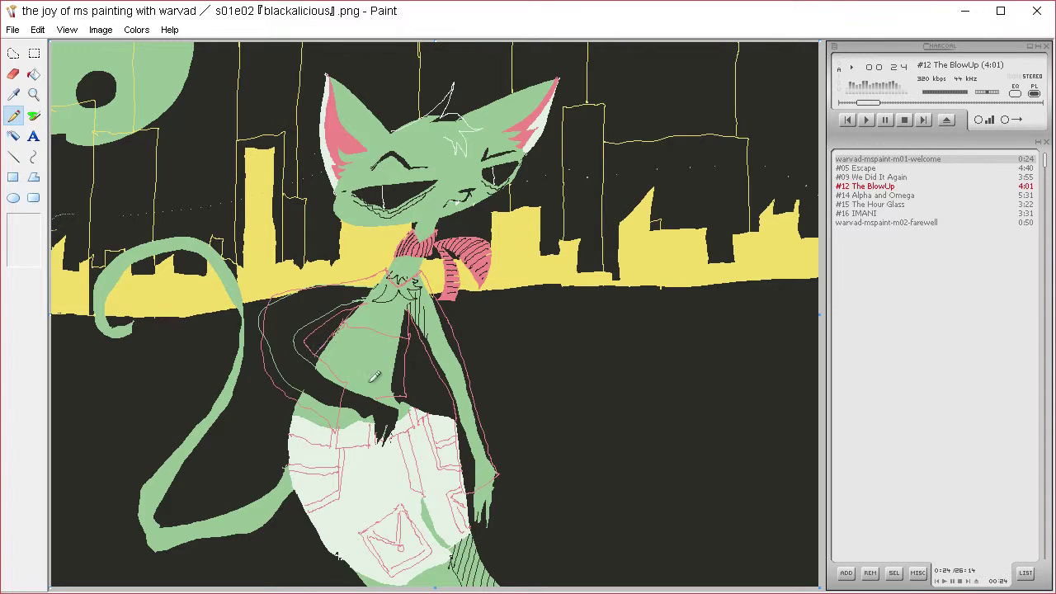
- Fill the sweater's body and both sleeves with solid pink
{"action": "left_click", "coordinate": [33, 75]}
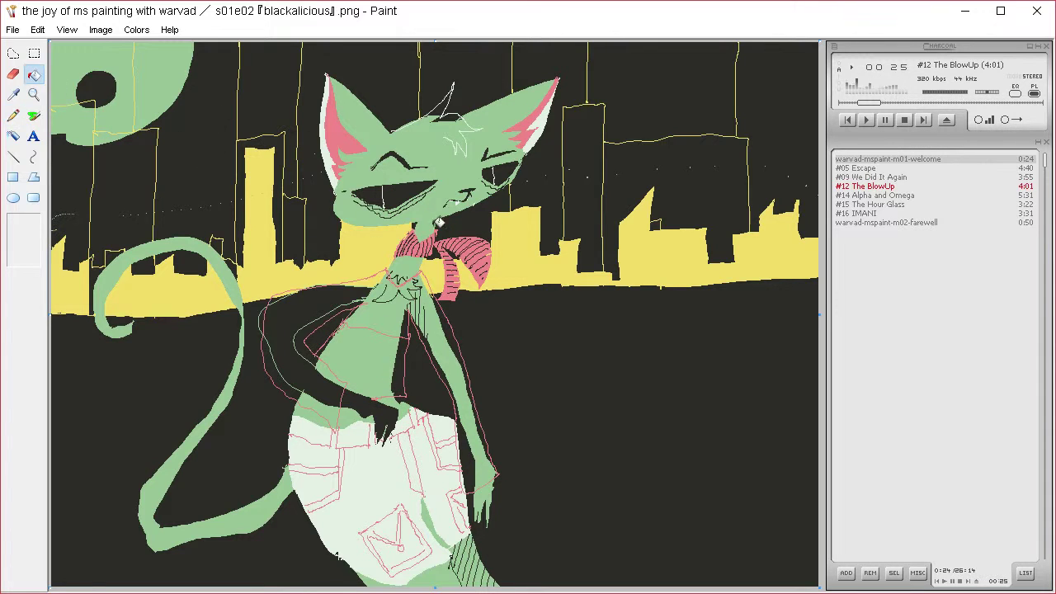
{"action": "left_click", "coordinate": [388, 320]}
{"action": "left_click", "coordinate": [372, 298]}
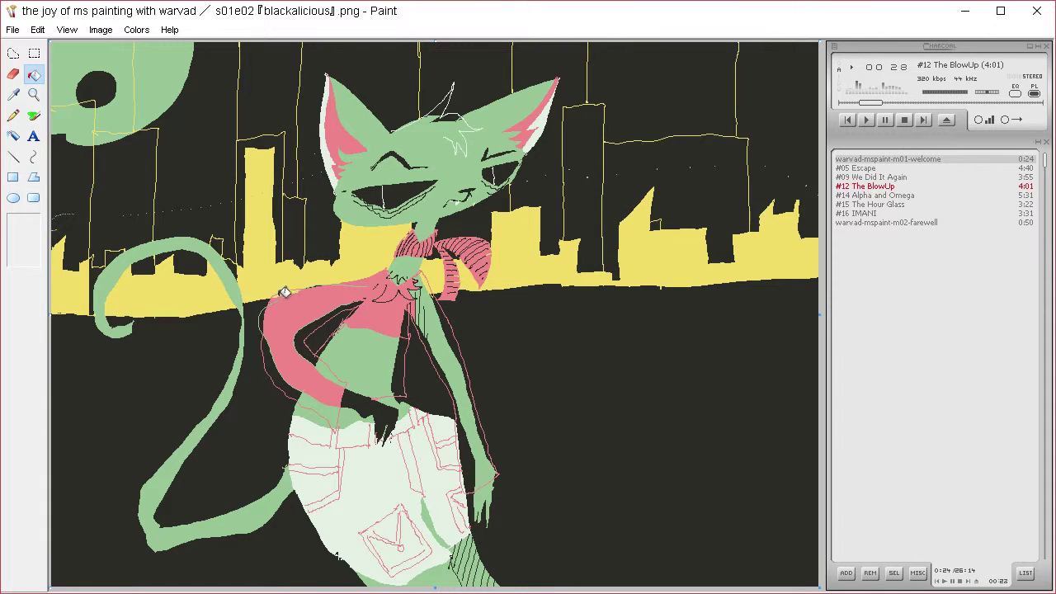
{"action": "left_click", "coordinate": [273, 368]}
{"action": "left_click", "coordinate": [343, 408]}
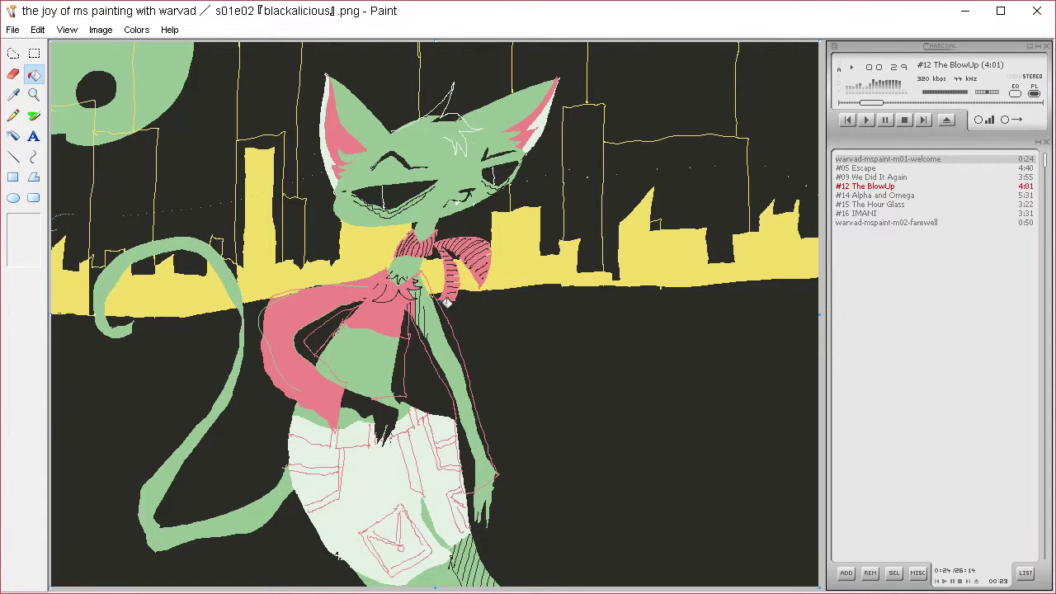
{"action": "left_click", "coordinate": [445, 302]}
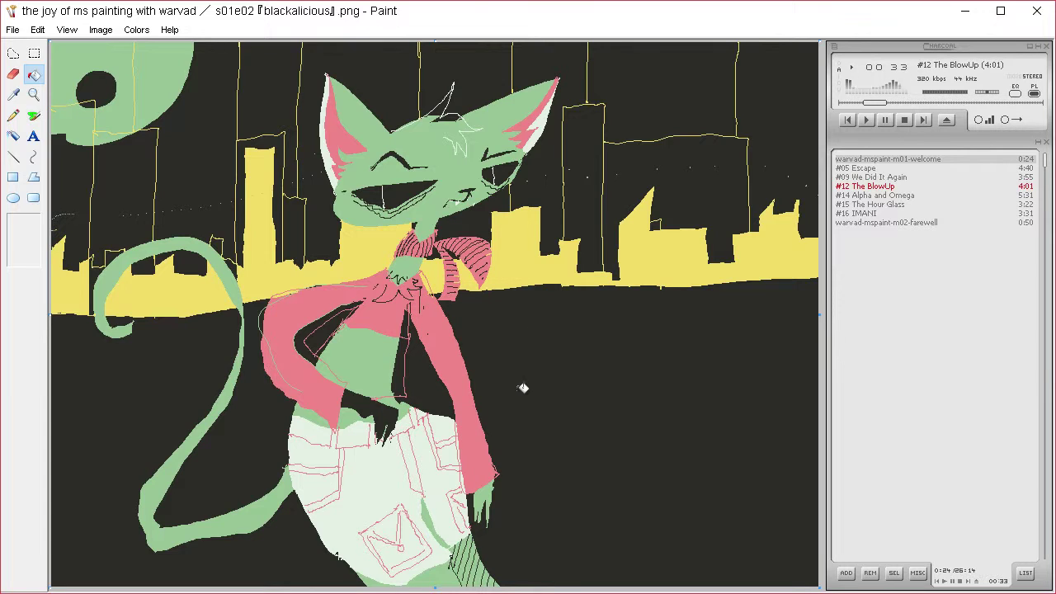
{"action": "left_click", "coordinate": [403, 362]}
{"action": "left_click", "coordinate": [403, 353]}
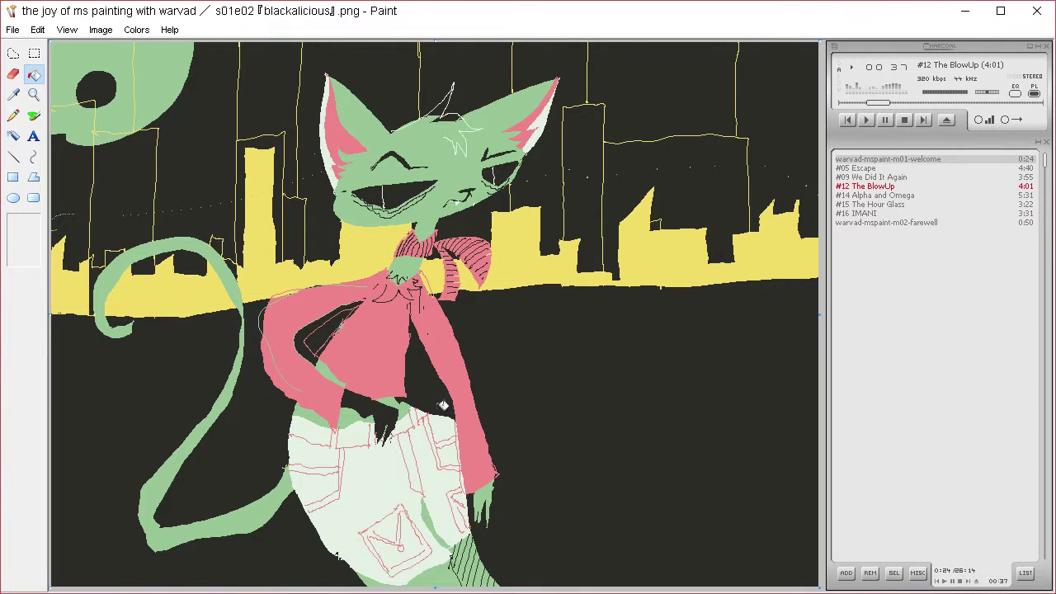
- Draw a shaggy white tuft at the tail's curled tip and hatch both it and the hair tuft with white lines
{"action": "left_click", "coordinate": [14, 94]}
{"action": "left_click", "coordinate": [331, 160]}
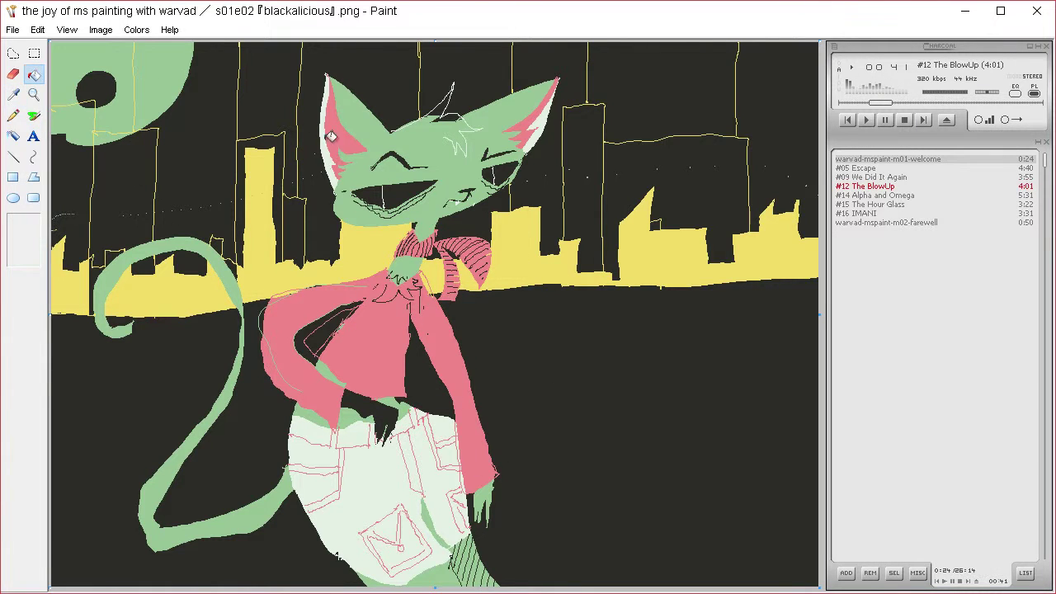
{"action": "left_click", "coordinate": [13, 115]}
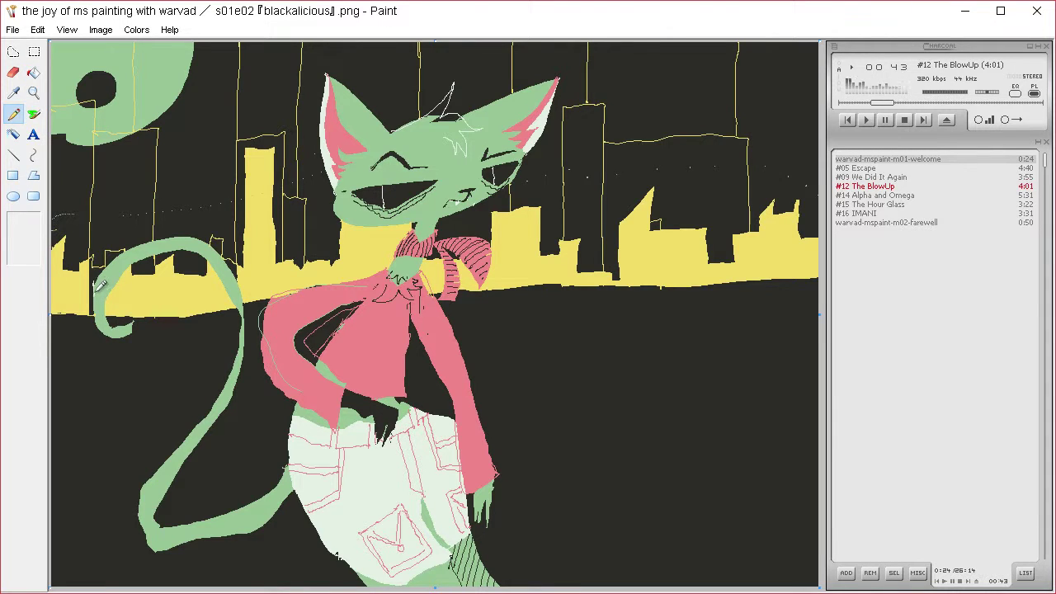
{"action": "mouse_move", "coordinate": [129, 334]}
{"action": "left_mouse_down"}
{"action": "mouse_move", "coordinate": [178, 395]}
{"action": "mouse_move", "coordinate": [181, 343]}
{"action": "mouse_move", "coordinate": [202, 345]}
{"action": "mouse_move", "coordinate": [192, 311]}
{"action": "mouse_move", "coordinate": [210, 264]}
{"action": "mouse_move", "coordinate": [193, 286]}
{"action": "mouse_move", "coordinate": [166, 288]}
{"action": "mouse_move", "coordinate": [172, 274]}
{"action": "mouse_move", "coordinate": [141, 303]}
{"action": "left_mouse_up"}
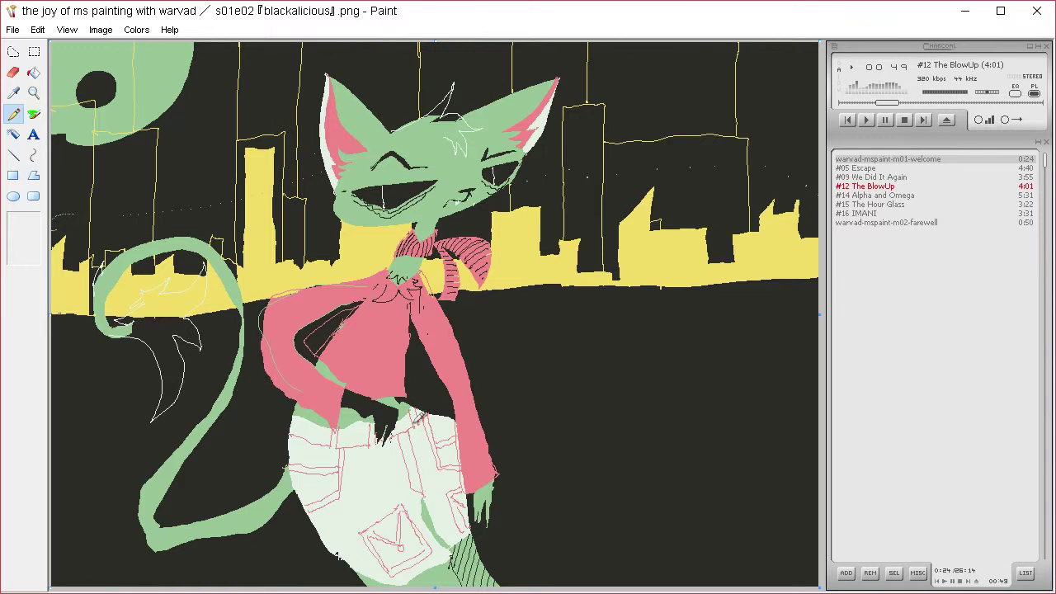
{"action": "mouse_move", "coordinate": [132, 339]}
{"action": "left_mouse_down"}
{"action": "mouse_move", "coordinate": [158, 366]}
{"action": "mouse_move", "coordinate": [155, 381]}
{"action": "mouse_move", "coordinate": [165, 371]}
{"action": "mouse_move", "coordinate": [128, 368]}
{"action": "mouse_move", "coordinate": [121, 393]}
{"action": "mouse_move", "coordinate": [131, 348]}
{"action": "mouse_move", "coordinate": [135, 385]}
{"action": "mouse_move", "coordinate": [149, 334]}
{"action": "mouse_move", "coordinate": [166, 375]}
{"action": "mouse_move", "coordinate": [163, 325]}
{"action": "left_mouse_up"}
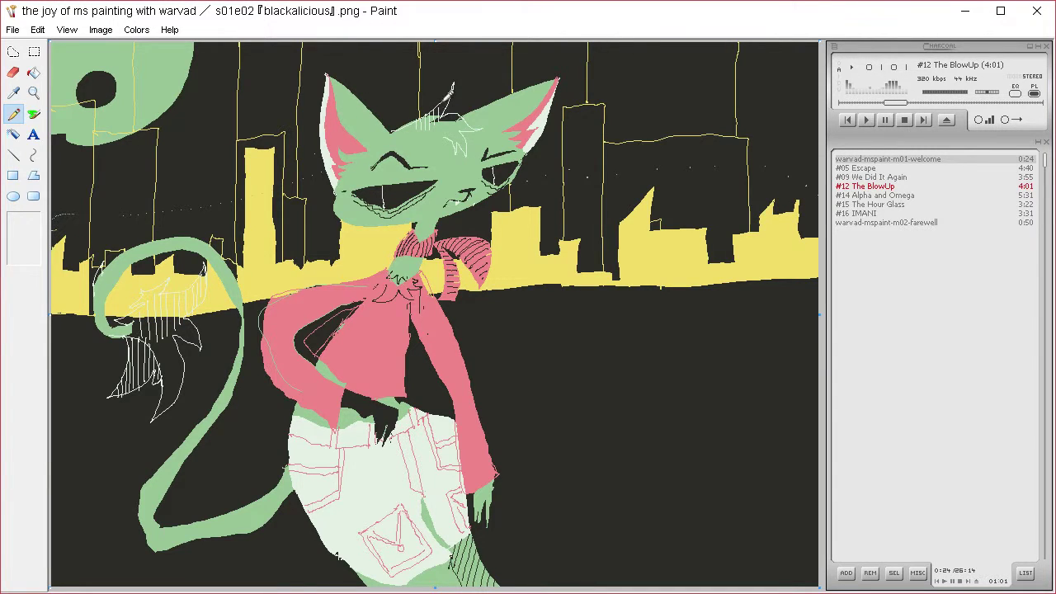
{"action": "mouse_move", "coordinate": [452, 116]}
{"action": "left_mouse_down"}
{"action": "mouse_move", "coordinate": [465, 145]}
{"action": "mouse_move", "coordinate": [466, 124]}
{"action": "left_mouse_up"}
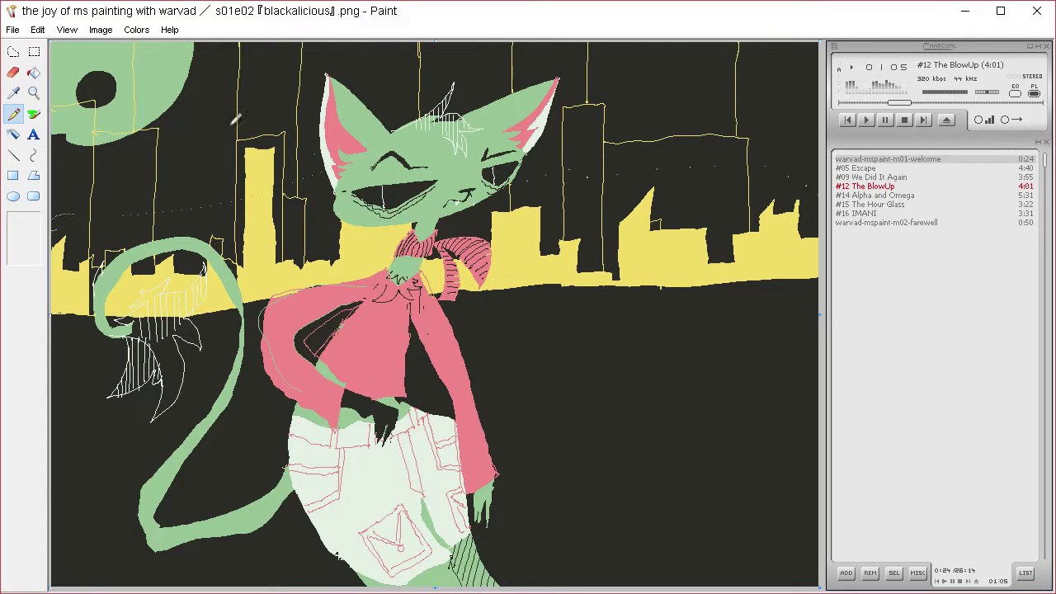
- Hatch the pink insides of both ears with thin dark lines
{"action": "left_click", "coordinate": [13, 92]}
{"action": "left_click", "coordinate": [406, 190]}
{"action": "mouse_move", "coordinate": [333, 76]}
{"action": "left_mouse_down"}
{"action": "mouse_move", "coordinate": [328, 105]}
{"action": "mouse_move", "coordinate": [344, 135]}
{"action": "left_mouse_up"}
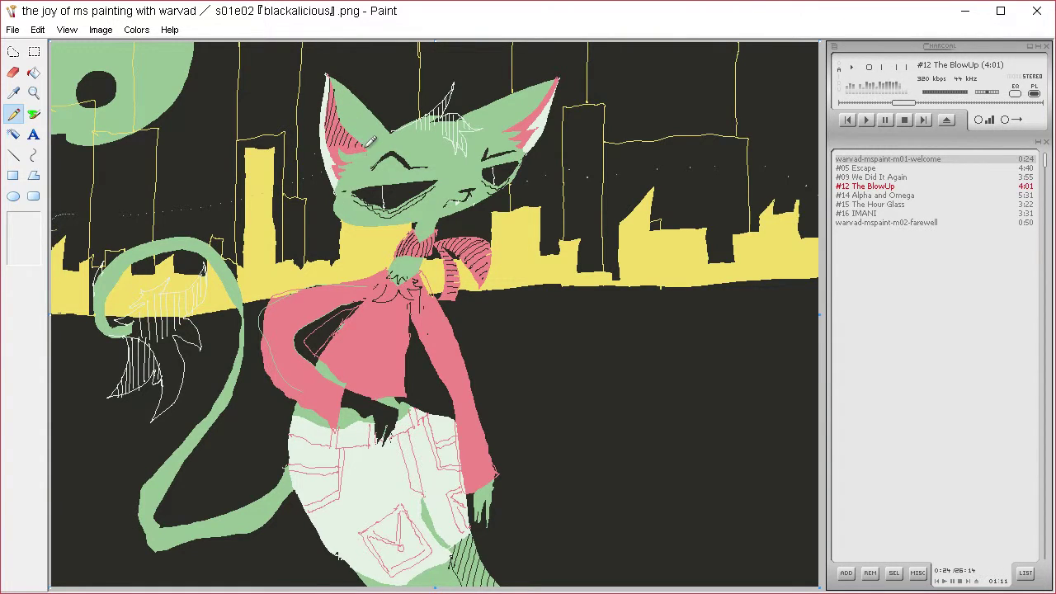
{"action": "left_click_drag", "start_coordinate": [521, 116], "coordinate": [540, 114]}
- Draw an open-ring emblem with crossed ends on the sweater's chest and fill its band dark, keeping the centre pink
{"action": "mouse_move", "coordinate": [386, 314]}
{"action": "left_mouse_down"}
{"action": "mouse_move", "coordinate": [362, 320]}
{"action": "mouse_move", "coordinate": [352, 343]}
{"action": "mouse_move", "coordinate": [385, 352]}
{"action": "left_mouse_up"}
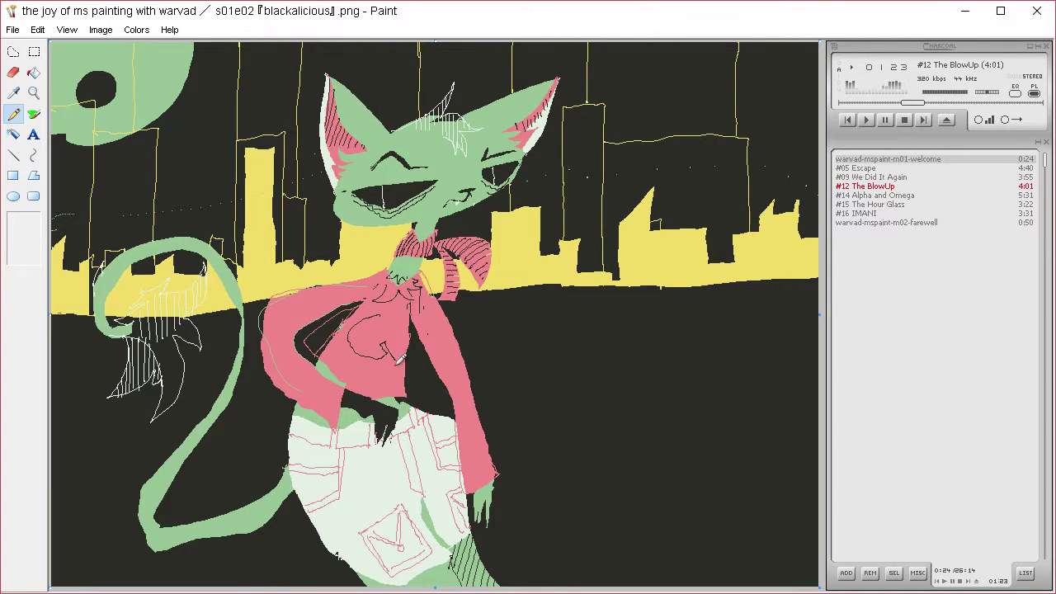
{"action": "mouse_move", "coordinate": [384, 355]}
{"action": "left_mouse_down"}
{"action": "mouse_move", "coordinate": [348, 331]}
{"action": "mouse_move", "coordinate": [357, 313]}
{"action": "mouse_move", "coordinate": [398, 308]}
{"action": "mouse_move", "coordinate": [390, 346]}
{"action": "mouse_move", "coordinate": [401, 331]}
{"action": "mouse_move", "coordinate": [388, 303]}
{"action": "mouse_move", "coordinate": [405, 339]}
{"action": "mouse_move", "coordinate": [393, 349]}
{"action": "mouse_move", "coordinate": [413, 332]}
{"action": "mouse_move", "coordinate": [361, 341]}
{"action": "mouse_move", "coordinate": [349, 359]}
{"action": "mouse_move", "coordinate": [377, 347]}
{"action": "left_mouse_up"}
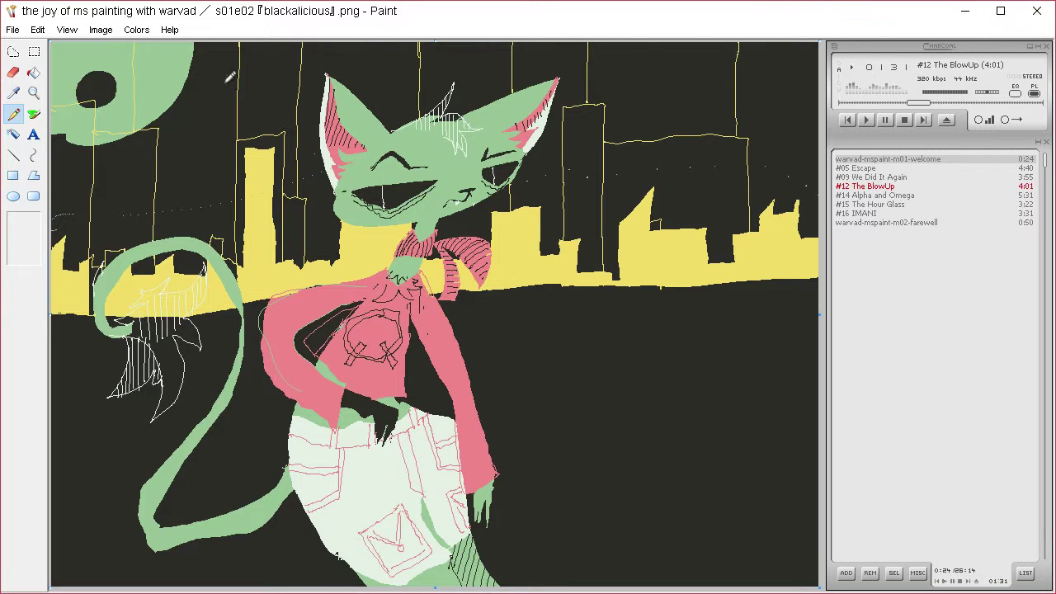
{"action": "left_click", "coordinate": [33, 71]}
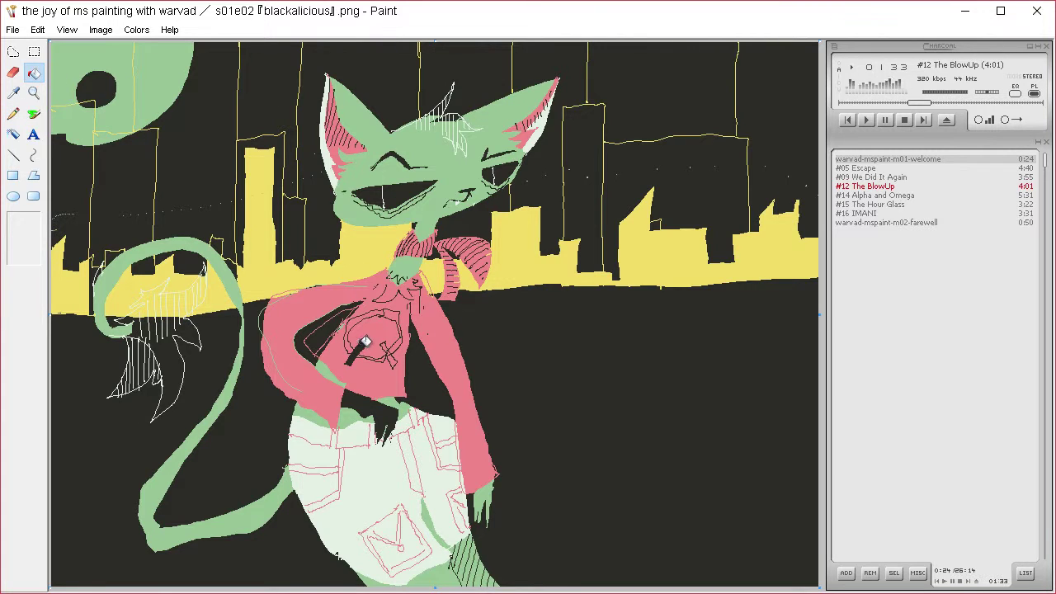
{"action": "left_click", "coordinate": [393, 346]}
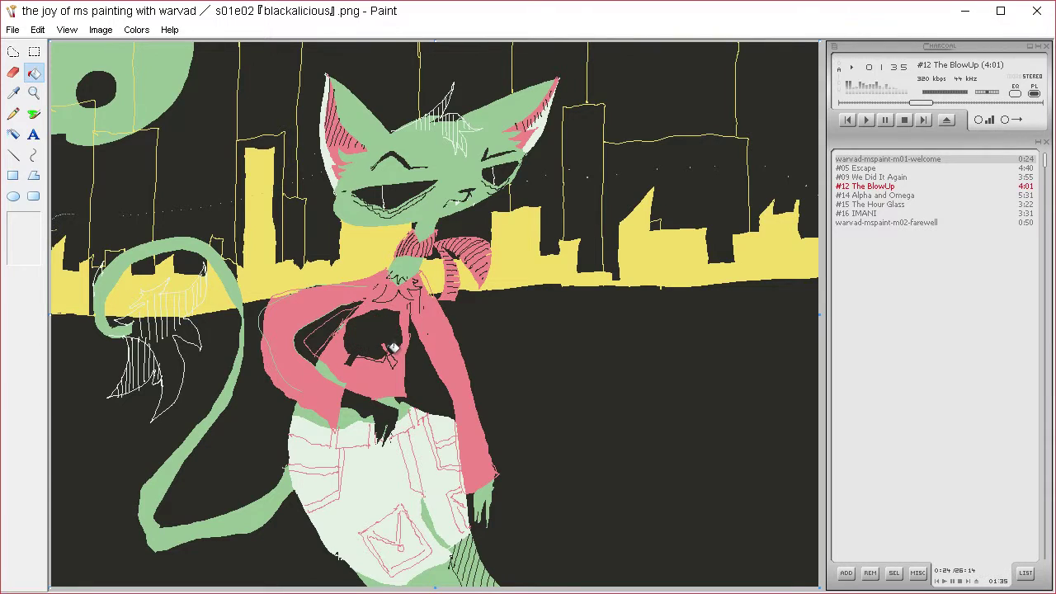
{"action": "left_click", "coordinate": [396, 356]}
{"action": "key", "text": "ctrl+z"}
{"action": "key", "text": "ctrl+z"}
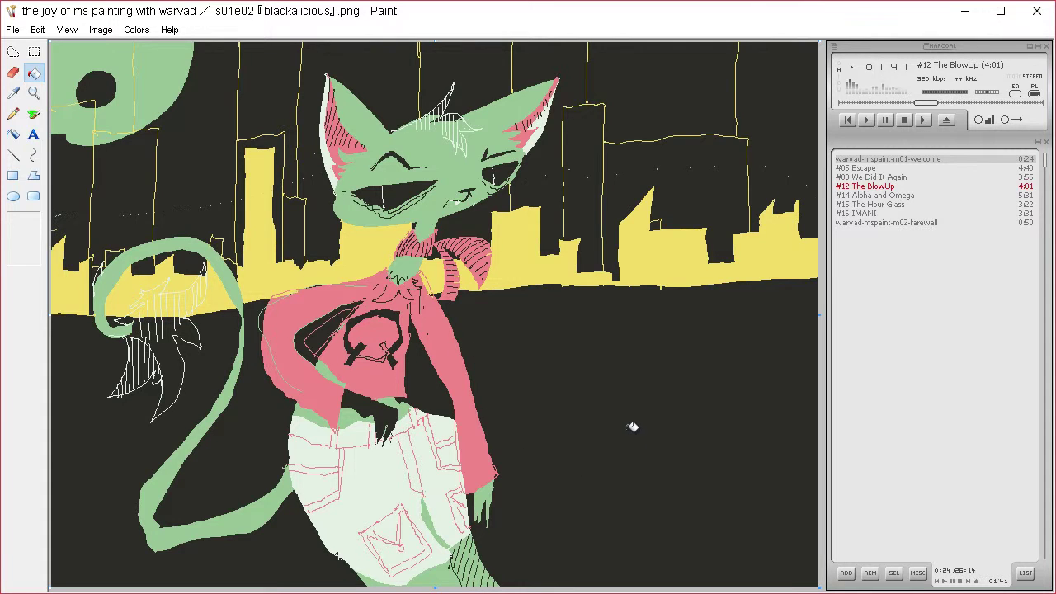
- Draw a broken white ground line across the lower canvas on both sides of the cat
{"action": "left_click", "coordinate": [22, 113]}
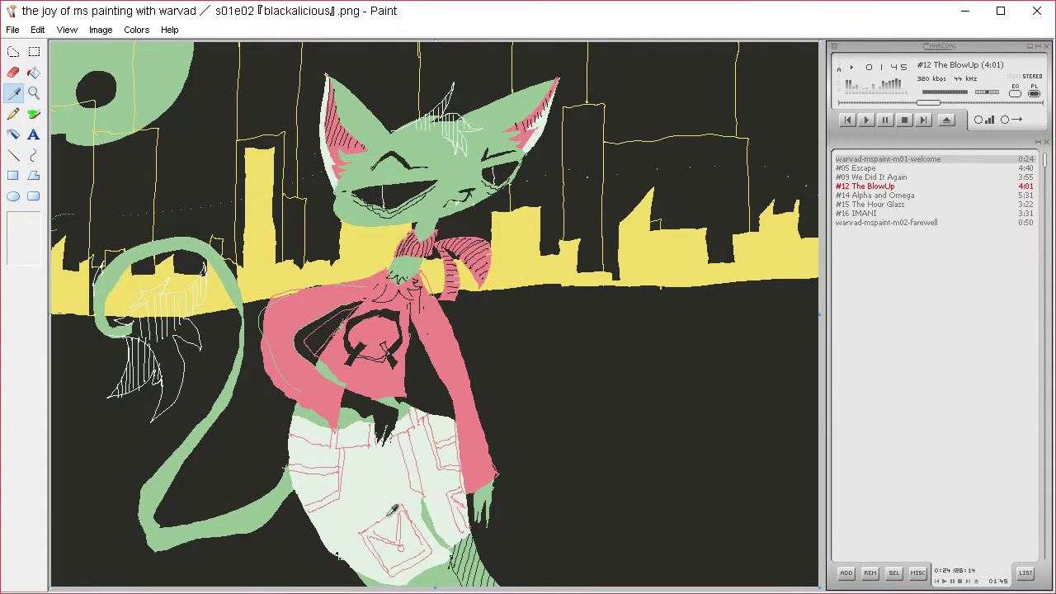
{"action": "left_click_drag", "start_coordinate": [505, 549], "coordinate": [678, 537]}
{"action": "left_click_drag", "start_coordinate": [749, 531], "coordinate": [812, 526]}
{"action": "mouse_move", "coordinate": [52, 547]}
{"action": "left_mouse_down"}
{"action": "mouse_move", "coordinate": [118, 553]}
{"action": "mouse_move", "coordinate": [334, 548]}
{"action": "left_mouse_up"}
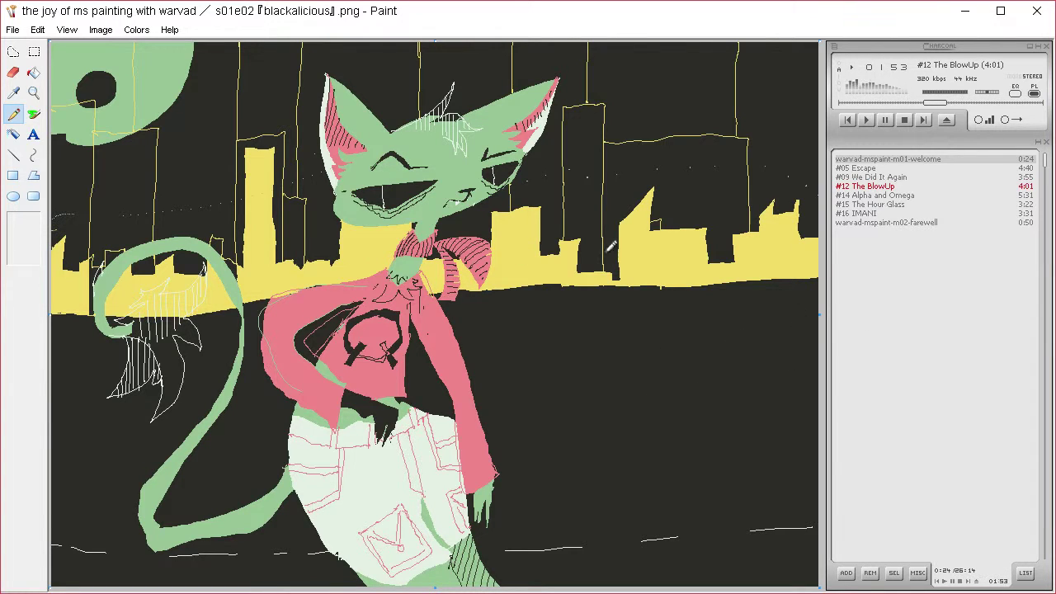
- Outline a jagged white water-like edge below the yellow skyline, across the canvas on both sides of the cat
{"action": "mouse_move", "coordinate": [813, 282]}
{"action": "left_mouse_down"}
{"action": "mouse_move", "coordinate": [709, 284]}
{"action": "mouse_move", "coordinate": [754, 301]}
{"action": "left_mouse_up"}
{"action": "mouse_move", "coordinate": [642, 298]}
{"action": "left_mouse_down"}
{"action": "mouse_move", "coordinate": [555, 310]}
{"action": "mouse_move", "coordinate": [582, 313]}
{"action": "mouse_move", "coordinate": [512, 337]}
{"action": "mouse_move", "coordinate": [536, 327]}
{"action": "mouse_move", "coordinate": [503, 311]}
{"action": "mouse_move", "coordinate": [499, 296]}
{"action": "mouse_move", "coordinate": [465, 298]}
{"action": "left_mouse_up"}
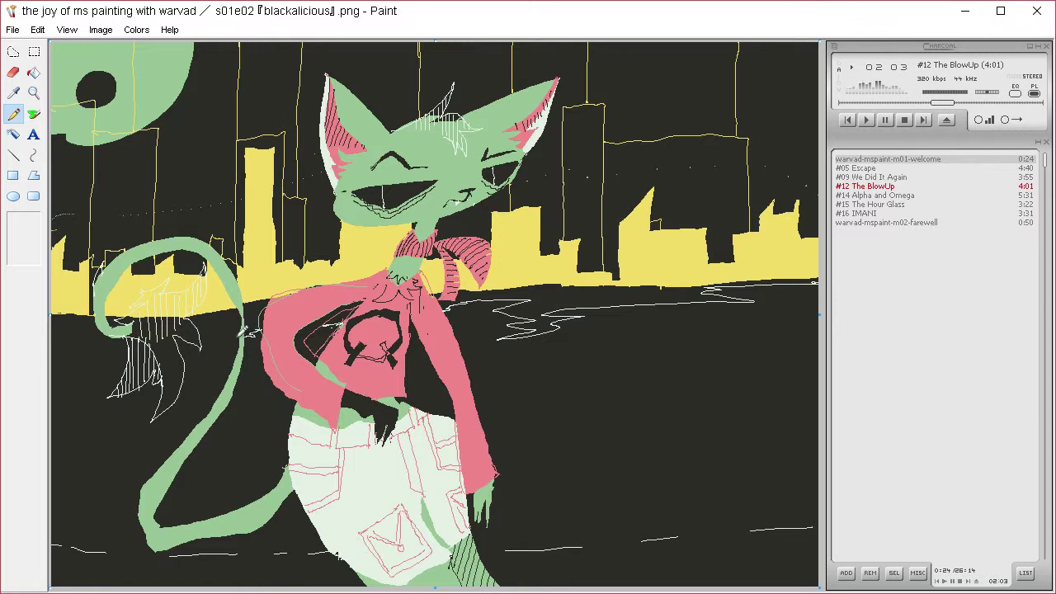
{"action": "left_click_drag", "start_coordinate": [251, 327], "coordinate": [213, 336]}
{"action": "left_click_drag", "start_coordinate": [140, 336], "coordinate": [74, 353]}
- Fill the band between the yellow skyline and the jagged edge with pale white on both sides of the cat
{"action": "left_click", "coordinate": [33, 73]}
{"action": "left_click", "coordinate": [78, 336]}
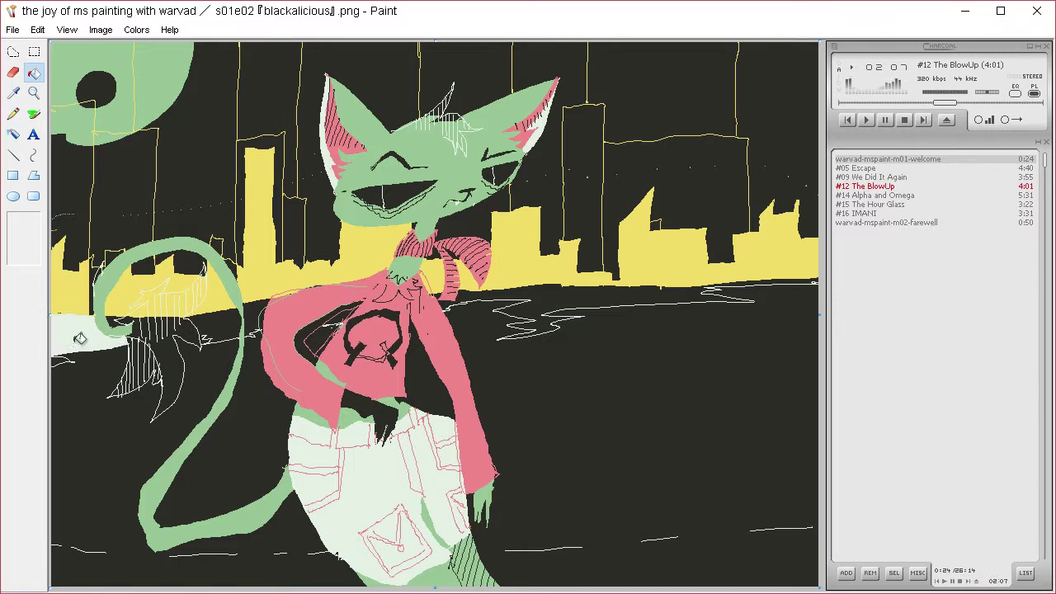
{"action": "left_click", "coordinate": [215, 330]}
{"action": "left_click", "coordinate": [254, 307]}
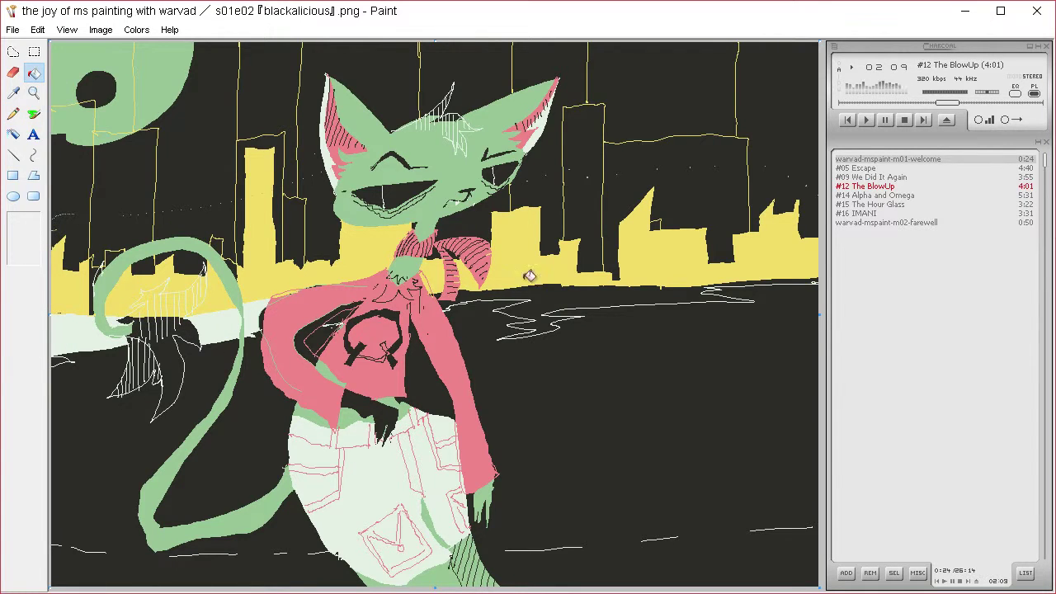
{"action": "left_click", "coordinate": [526, 303]}
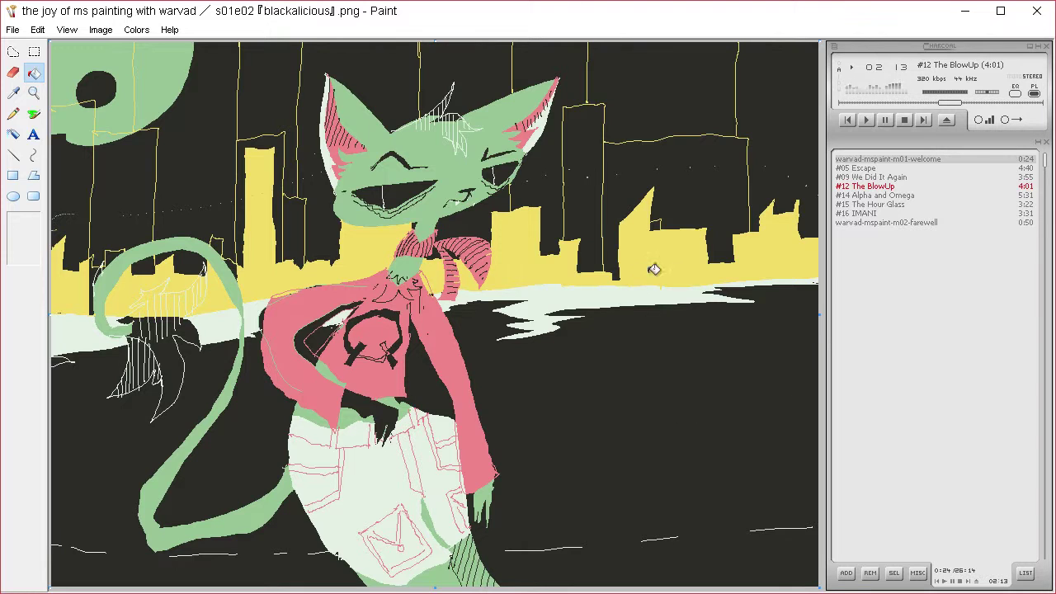
- Draw white perspective lines from the broken ground line down to the canvas's lower edge
{"action": "left_click", "coordinate": [13, 92]}
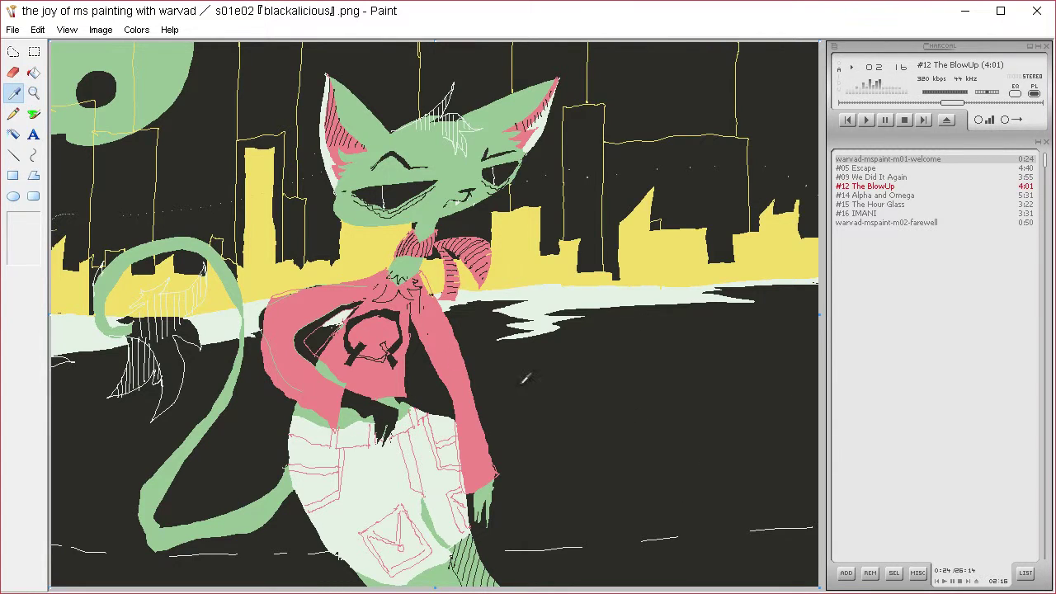
{"action": "left_click", "coordinate": [560, 290]}
{"action": "left_click", "coordinate": [13, 113]}
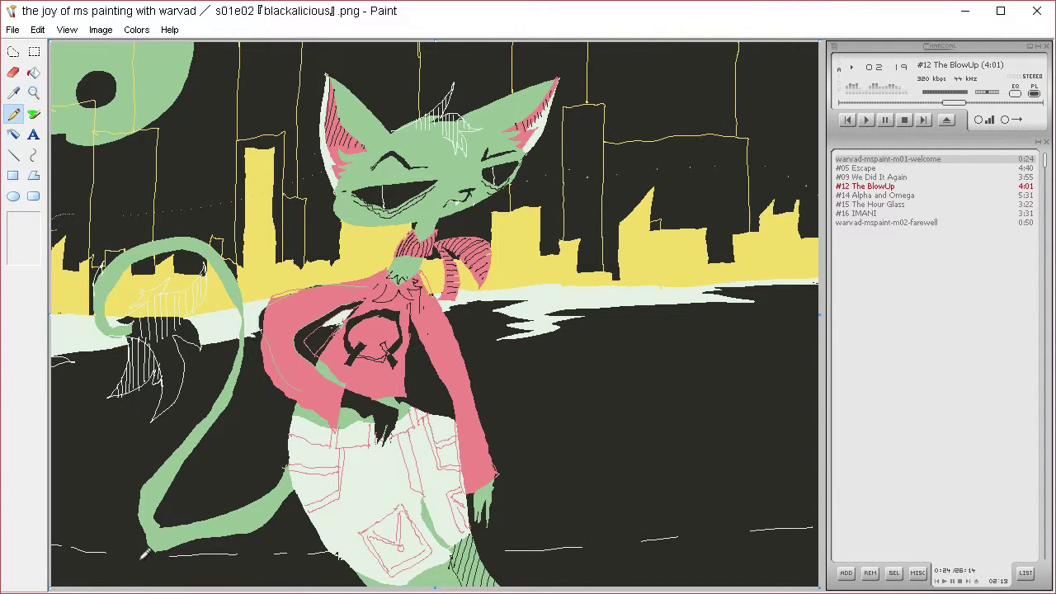
{"action": "left_click_drag", "start_coordinate": [140, 564], "coordinate": [120, 584]}
{"action": "left_click_drag", "start_coordinate": [270, 561], "coordinate": [271, 587]}
{"action": "left_click_drag", "start_coordinate": [730, 539], "coordinate": [783, 587]}
- Add fine white marks around the cat's eyes, cheek and muzzle, and dark finger lines at both hands
{"action": "left_click_drag", "start_coordinate": [371, 177], "coordinate": [439, 175]}
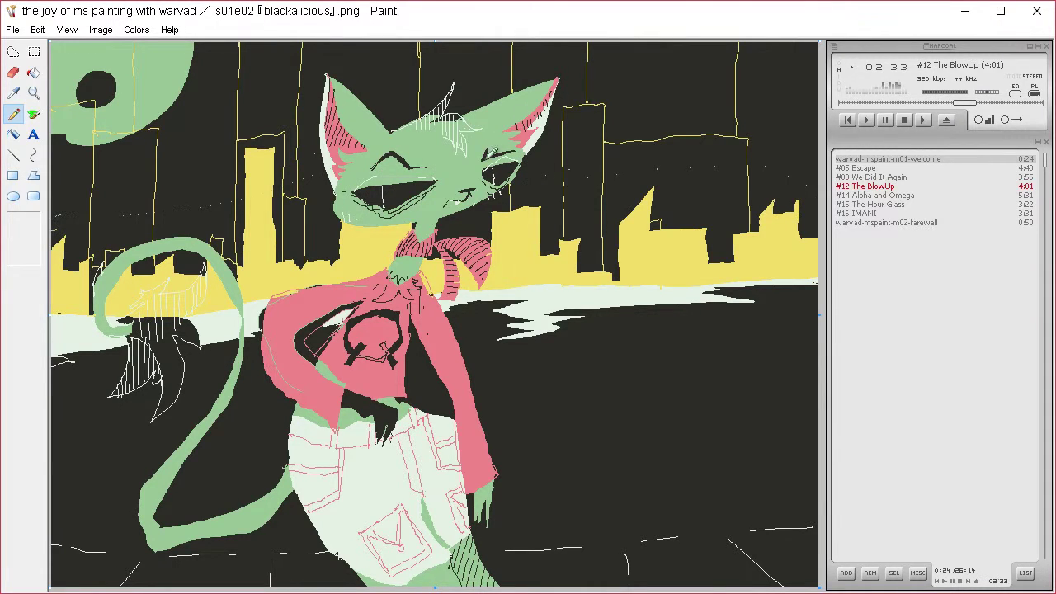
{"action": "key", "text": "ctrl+z"}
{"action": "left_click_drag", "start_coordinate": [439, 170], "coordinate": [370, 181]}
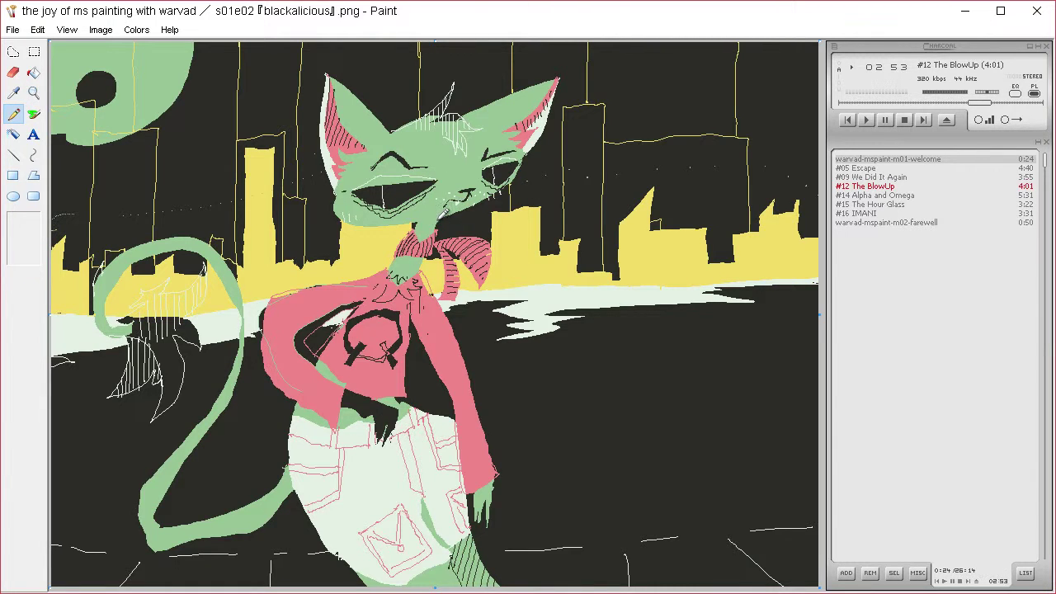
{"action": "left_click", "coordinate": [13, 92]}
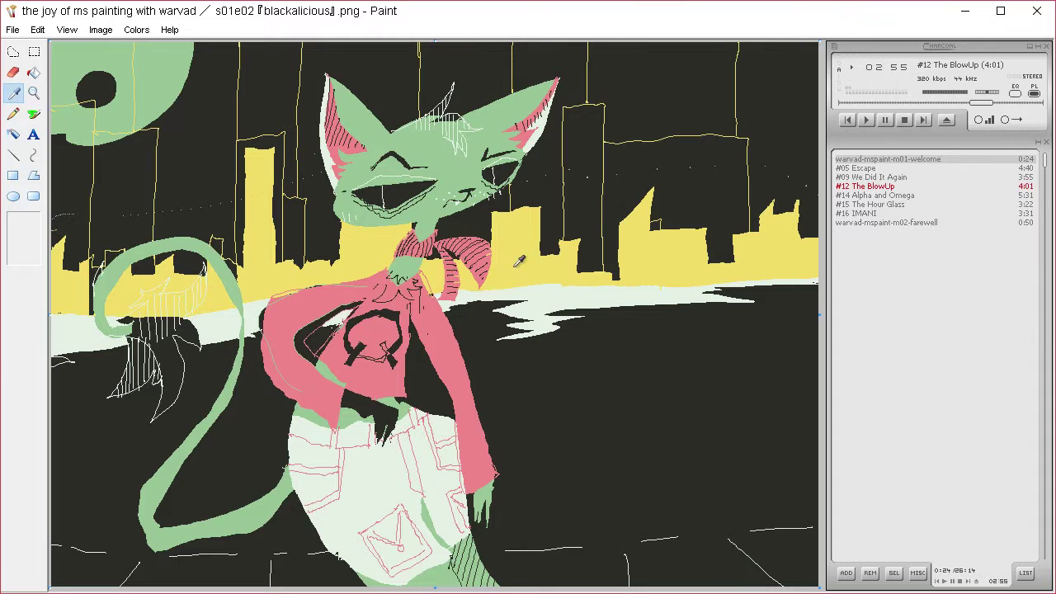
{"action": "left_click", "coordinate": [404, 189]}
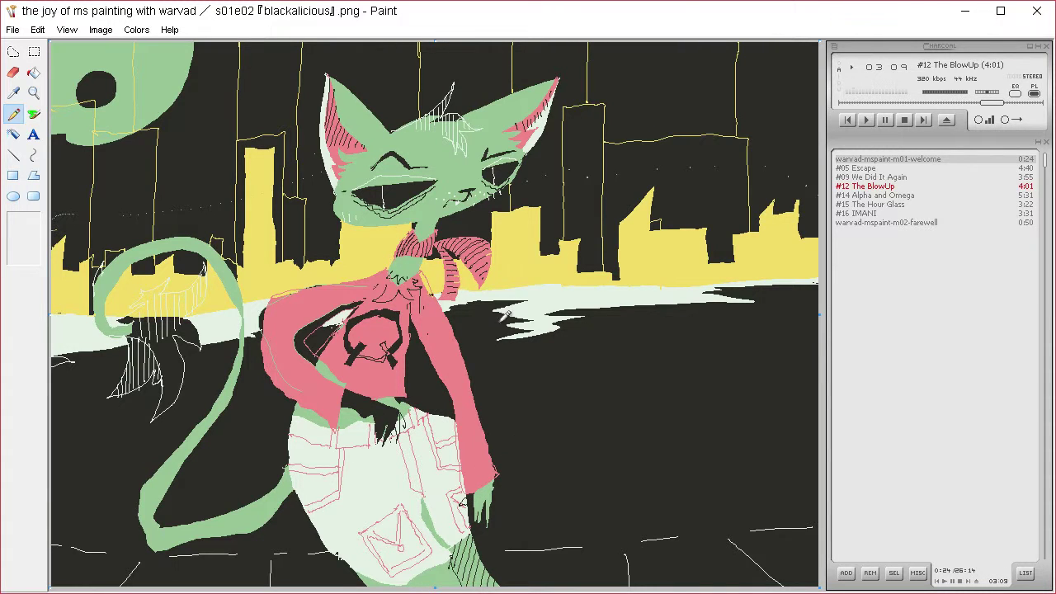
- Outline flared yellow cuffs at the ends of both sweater sleeves
{"action": "left_click", "coordinate": [20, 94]}
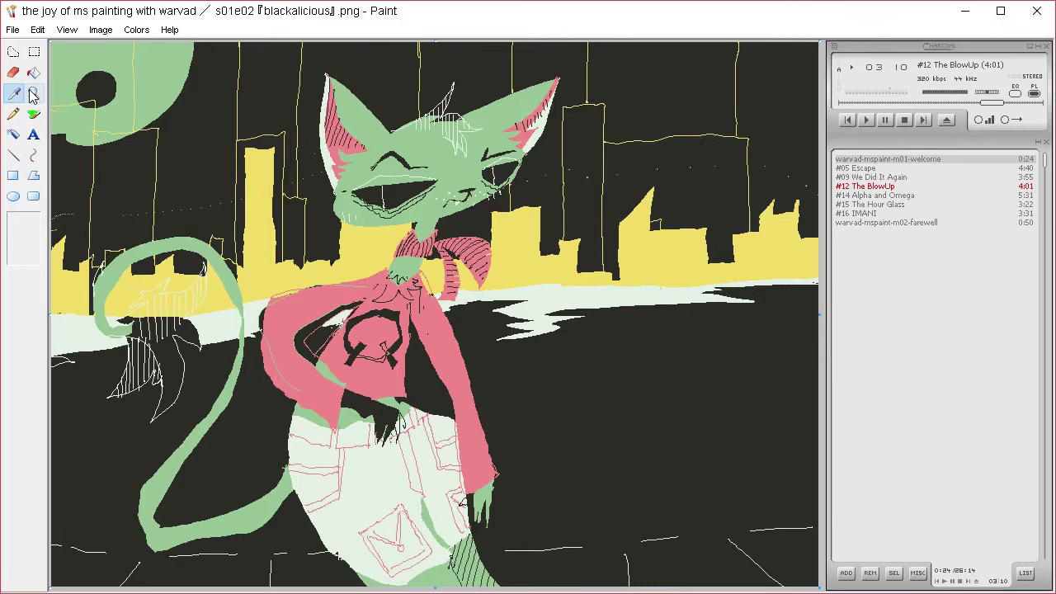
{"action": "left_click", "coordinate": [278, 268]}
{"action": "mouse_move", "coordinate": [334, 341]}
{"action": "left_mouse_down"}
{"action": "mouse_move", "coordinate": [301, 413]}
{"action": "mouse_move", "coordinate": [341, 426]}
{"action": "mouse_move", "coordinate": [347, 382]}
{"action": "left_mouse_up"}
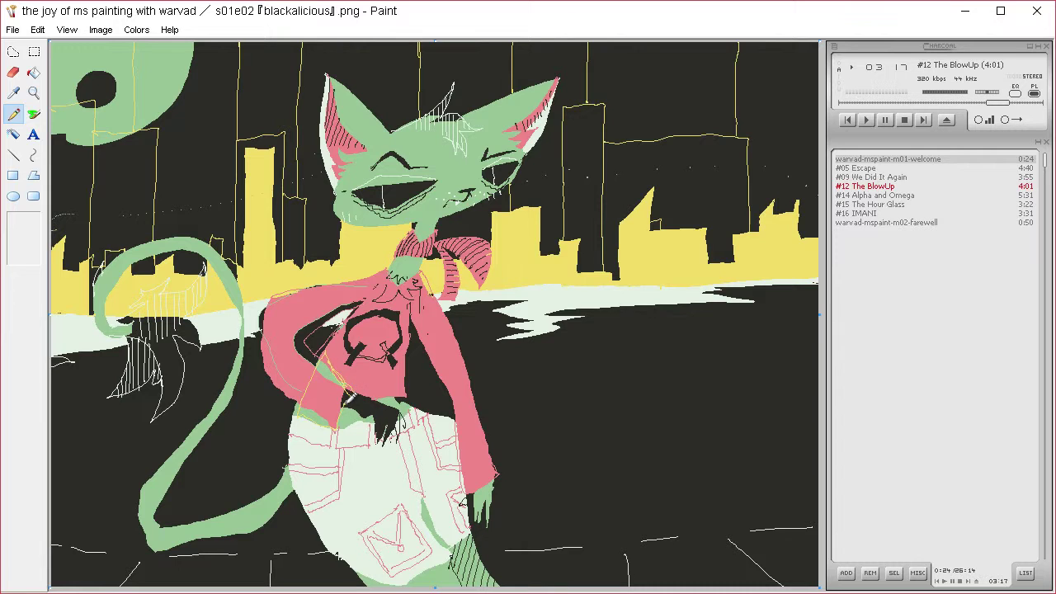
{"action": "mouse_move", "coordinate": [477, 485]}
{"action": "left_mouse_down"}
{"action": "mouse_move", "coordinate": [500, 471]}
{"action": "mouse_move", "coordinate": [505, 421]}
{"action": "mouse_move", "coordinate": [446, 466]}
{"action": "mouse_move", "coordinate": [464, 485]}
{"action": "left_mouse_up"}
- Fill both flared sleeve cuffs with solid yellow
{"action": "left_click", "coordinate": [34, 73]}
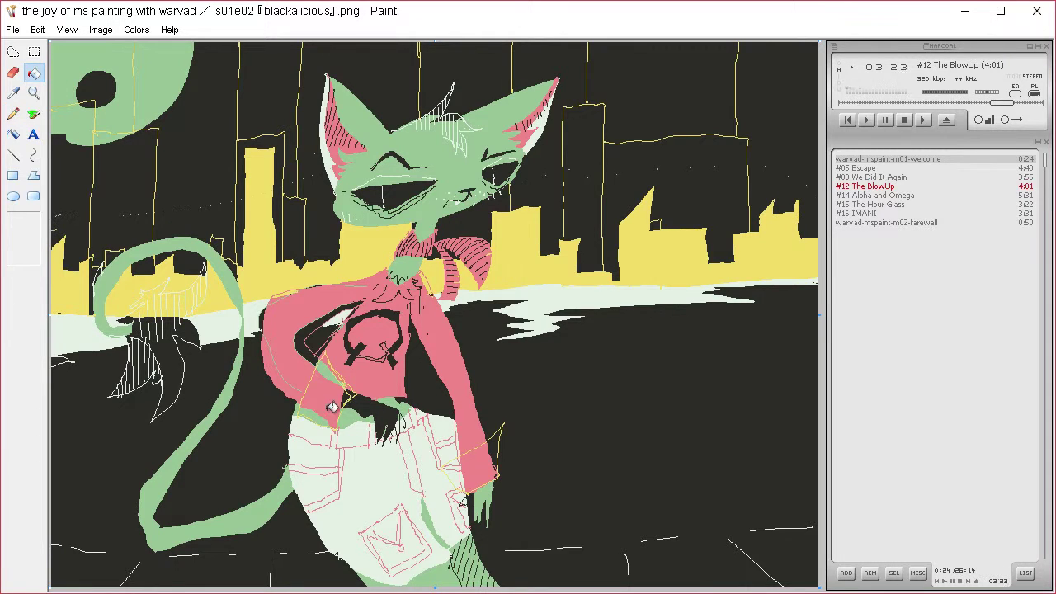
{"action": "left_click", "coordinate": [335, 378]}
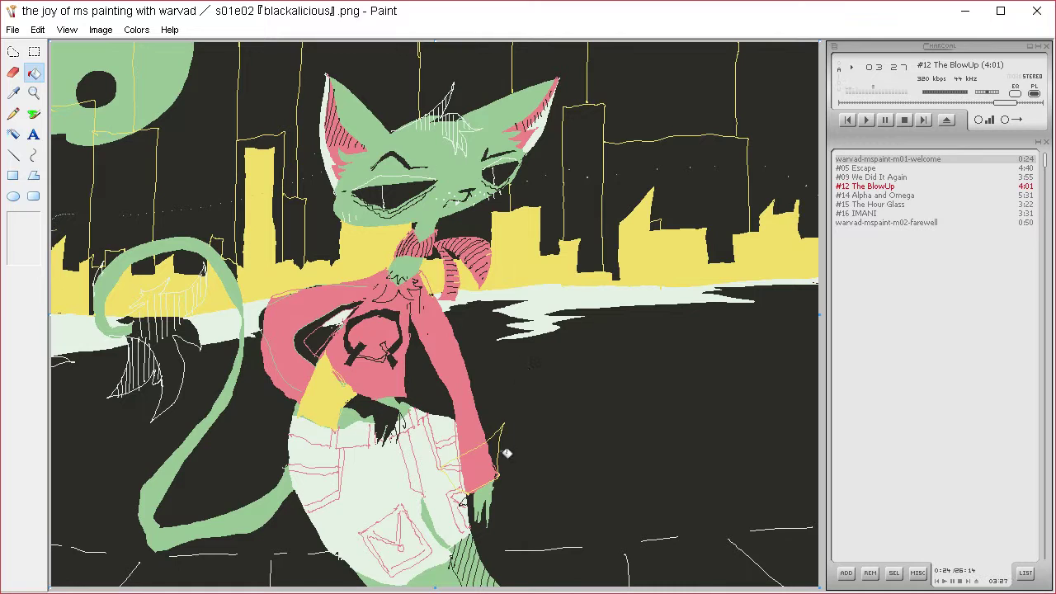
{"action": "left_click", "coordinate": [480, 470]}
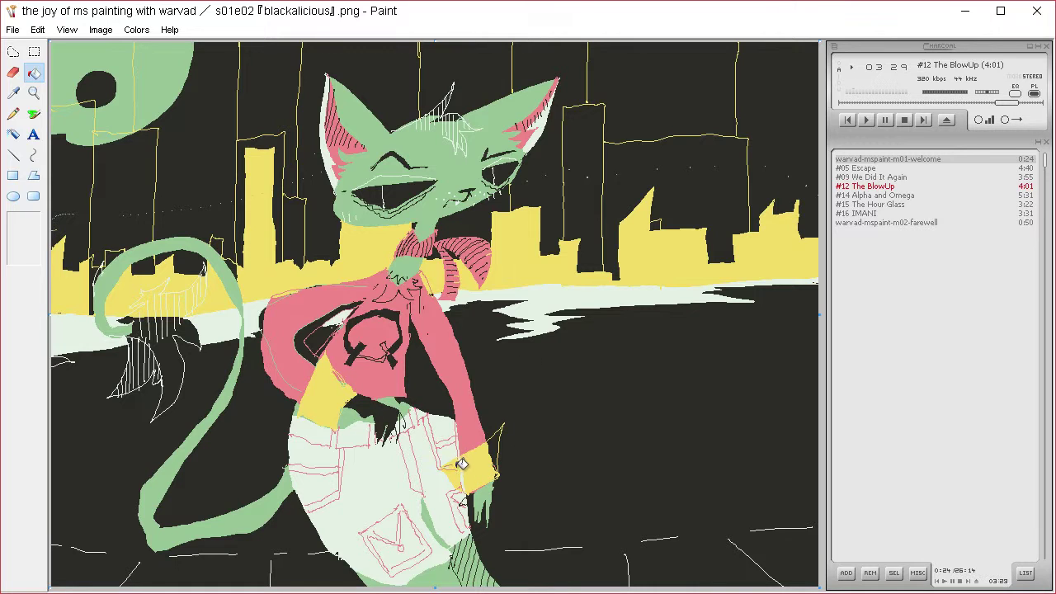
{"action": "left_click", "coordinate": [495, 445]}
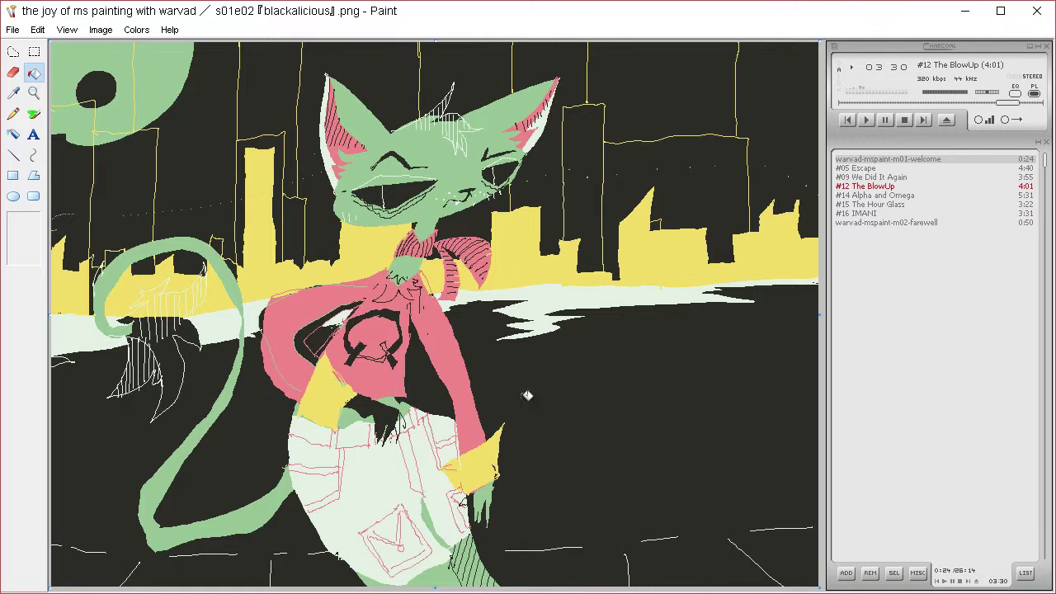
- Extend the pale edge of the shorts beneath the raised arm's yellow cuff, using the water's pale colour
{"action": "left_click", "coordinate": [13, 93]}
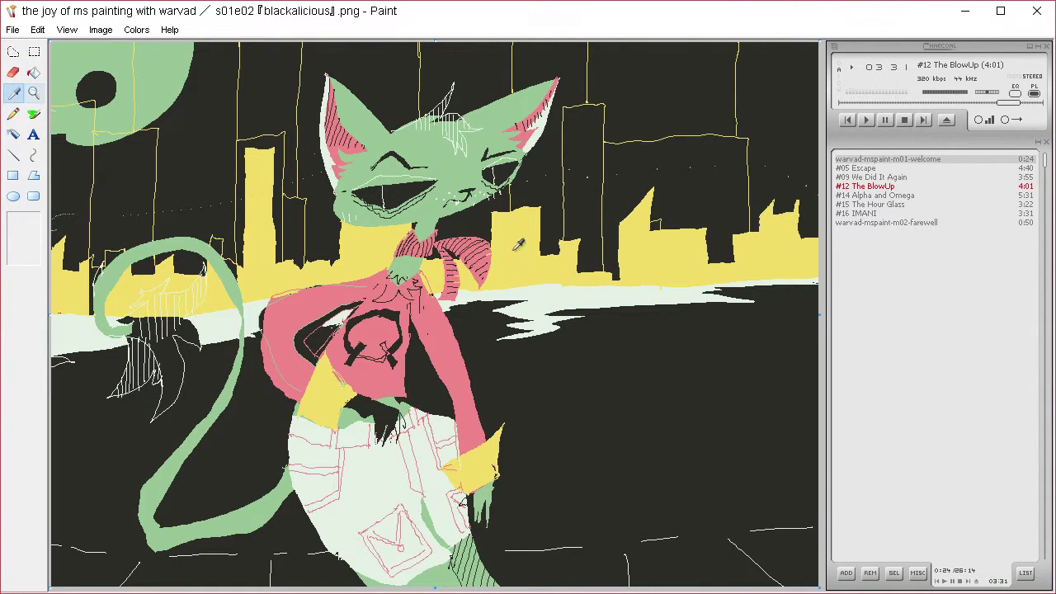
{"action": "left_click", "coordinate": [545, 320]}
{"action": "left_click", "coordinate": [13, 92]}
{"action": "left_click", "coordinate": [13, 113]}
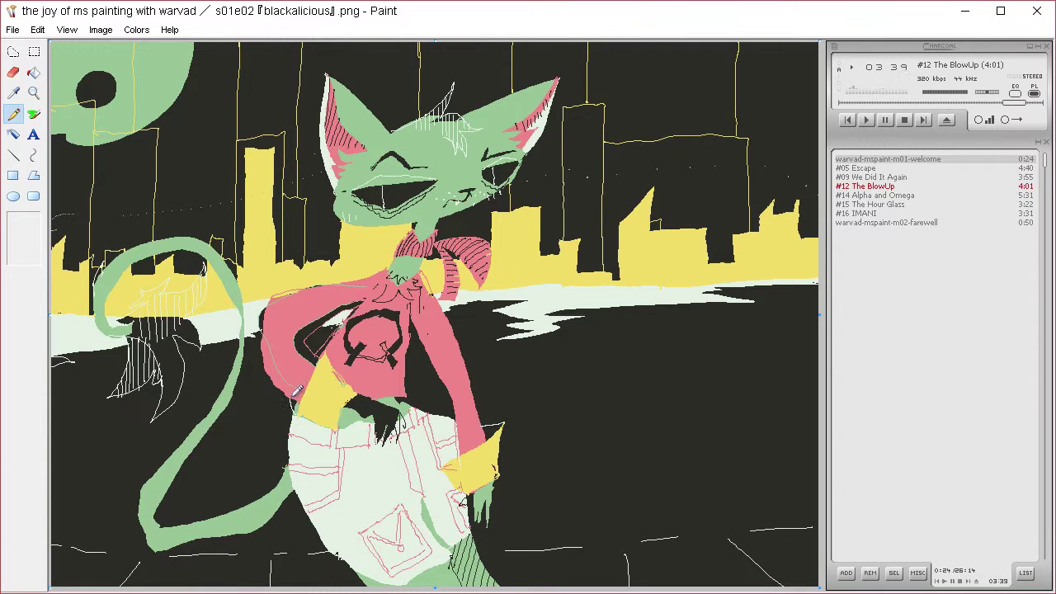
{"action": "left_click", "coordinate": [34, 72]}
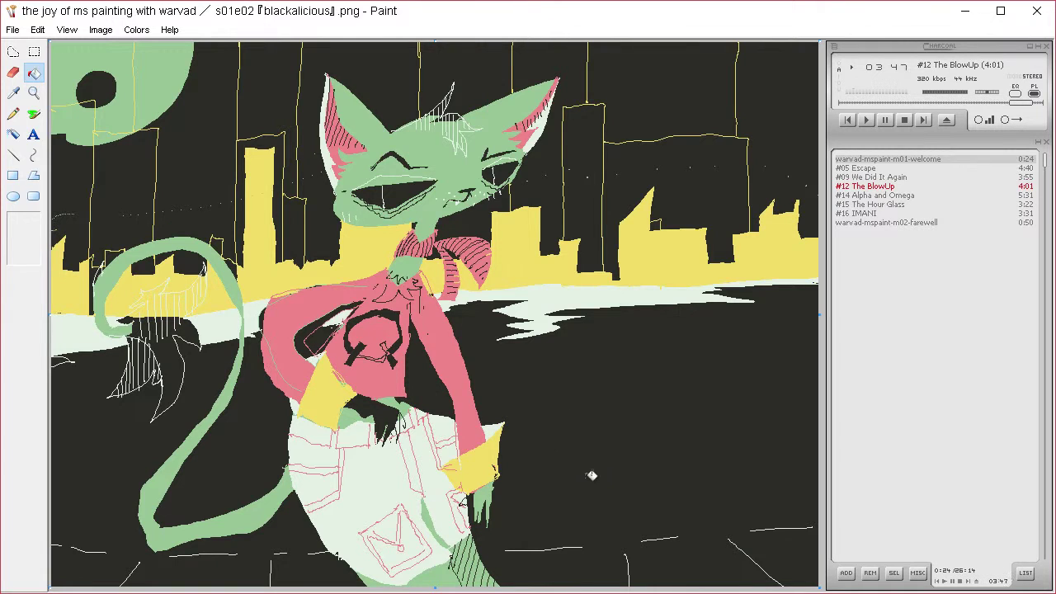
- Retouch the shorts' edge beside the lowered sleeve and draw a rough dark outline around the moon's crater
{"action": "left_click", "coordinate": [13, 92]}
{"action": "left_click", "coordinate": [470, 440]}
{"action": "left_click", "coordinate": [13, 113]}
{"action": "left_click_drag", "start_coordinate": [452, 441], "coordinate": [464, 428]}
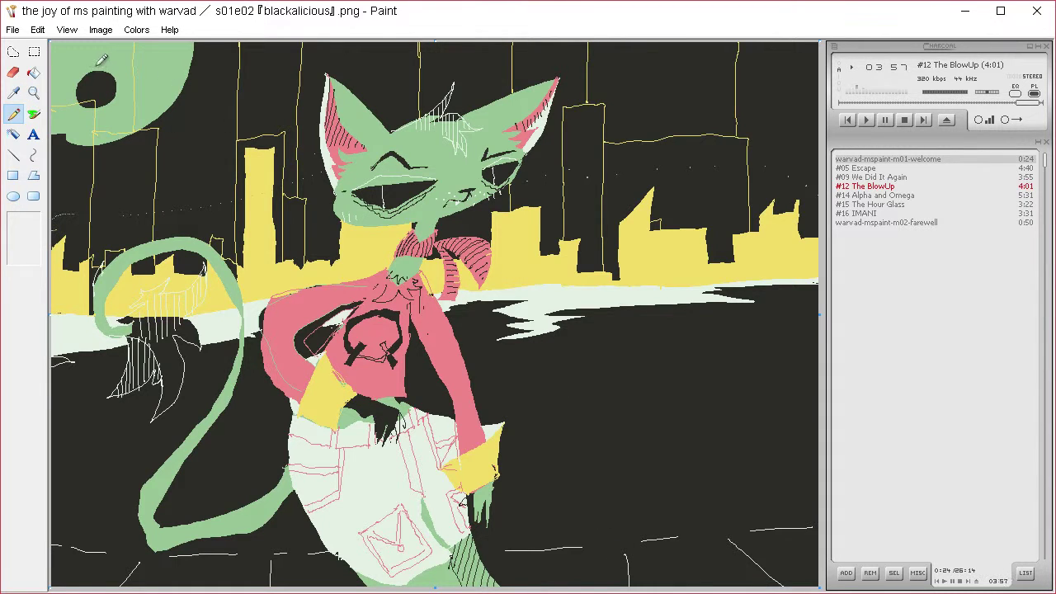
{"action": "mouse_move", "coordinate": [87, 73]}
{"action": "left_mouse_down"}
{"action": "mouse_move", "coordinate": [92, 103]}
{"action": "mouse_move", "coordinate": [118, 78]}
{"action": "mouse_move", "coordinate": [98, 67]}
{"action": "left_mouse_up"}
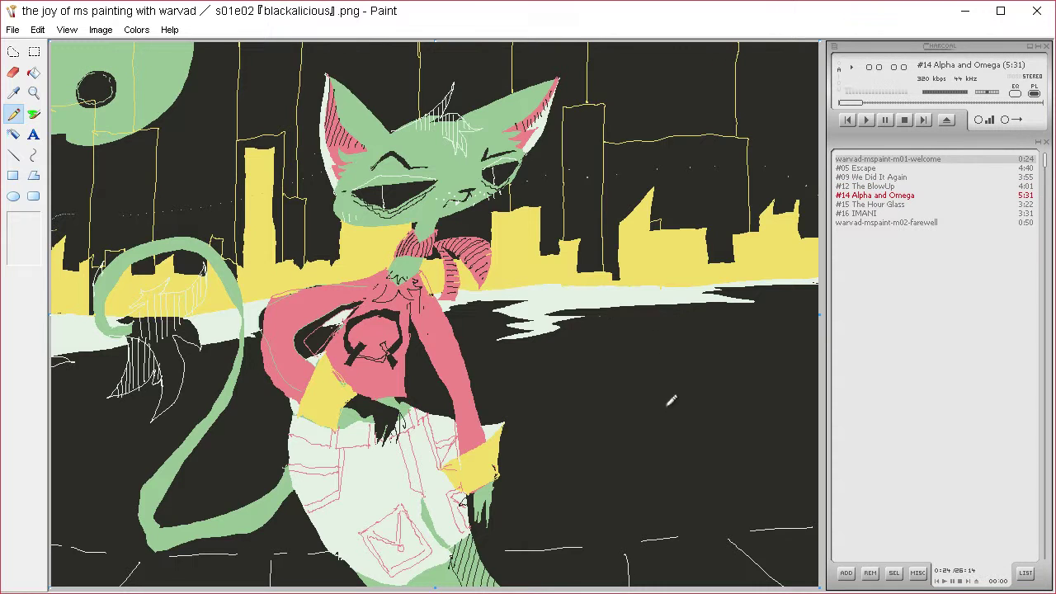
- Paint columns of small dark windows down the tall yellow tower
{"action": "left_click", "coordinate": [13, 92]}
{"action": "left_click", "coordinate": [220, 132]}
{"action": "left_click", "coordinate": [33, 113]}
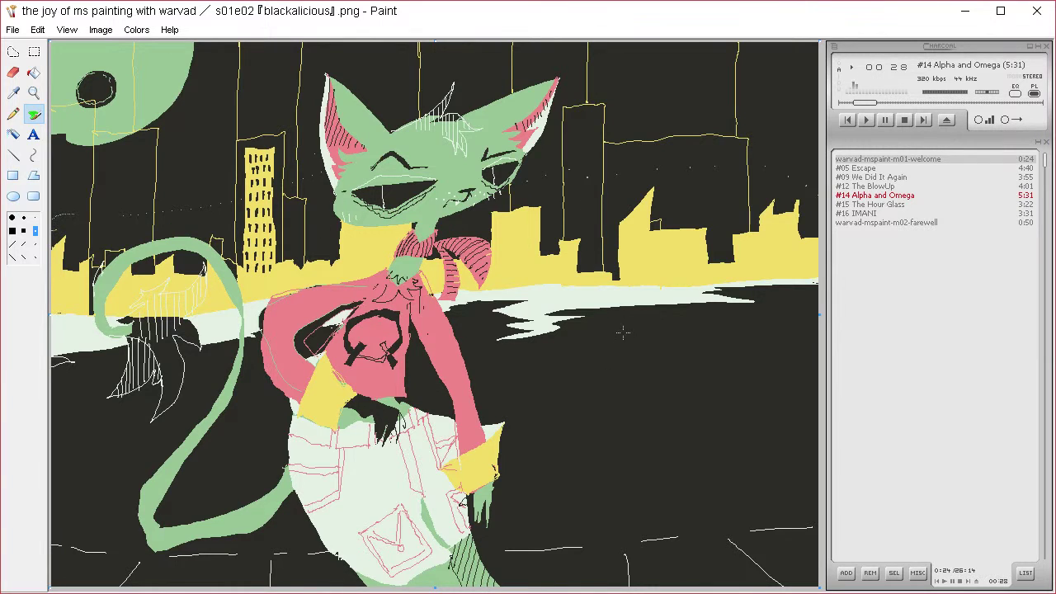
- Paint dark square and narrow windows on the remaining yellow buildings along the skyline
{"action": "left_click", "coordinate": [13, 231]}
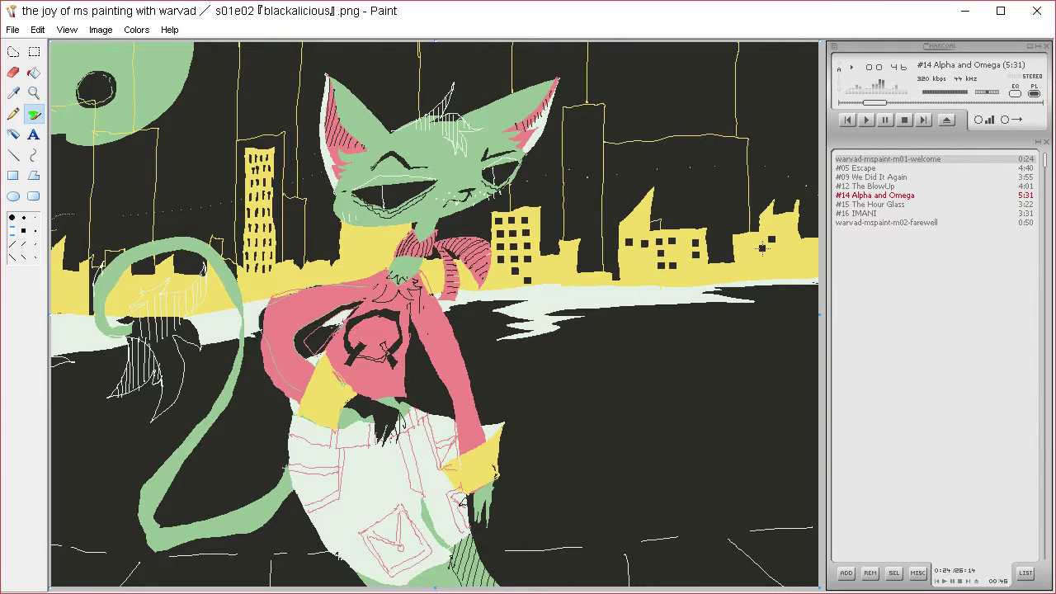
{"action": "left_click", "coordinate": [35, 231]}
{"action": "left_click_drag", "start_coordinate": [764, 220], "coordinate": [794, 218]}
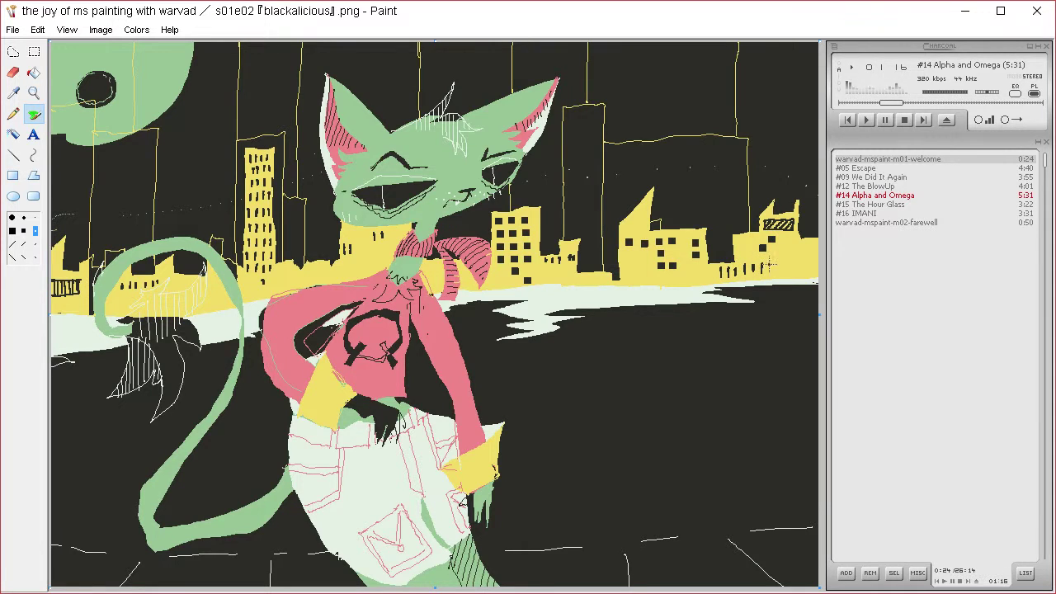
- Scribble loose green strokes around the edge of the green moon
{"action": "left_click", "coordinate": [13, 92]}
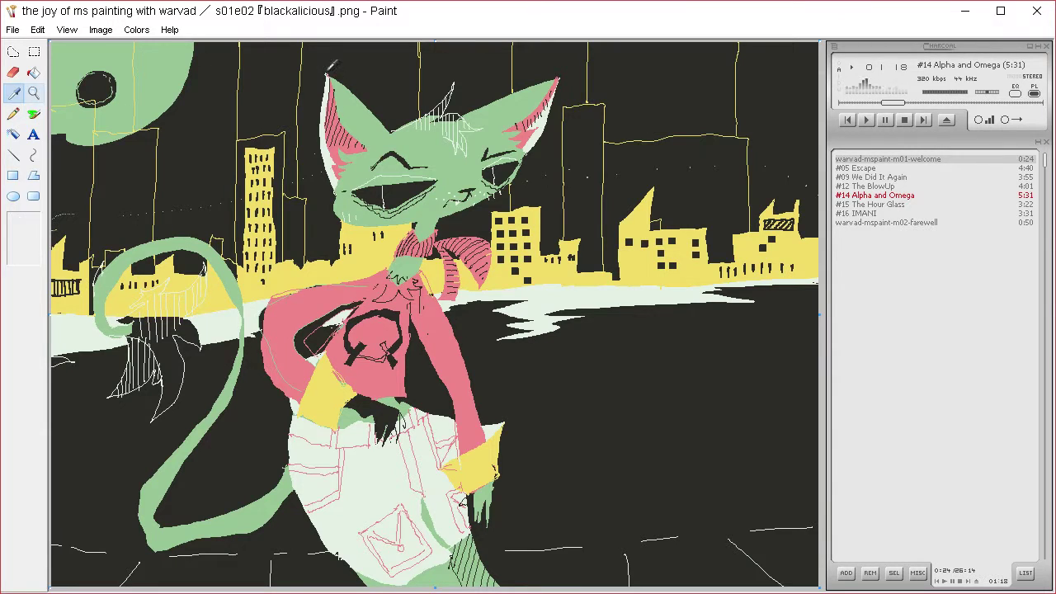
{"action": "left_click", "coordinate": [160, 102]}
{"action": "left_click", "coordinate": [13, 113]}
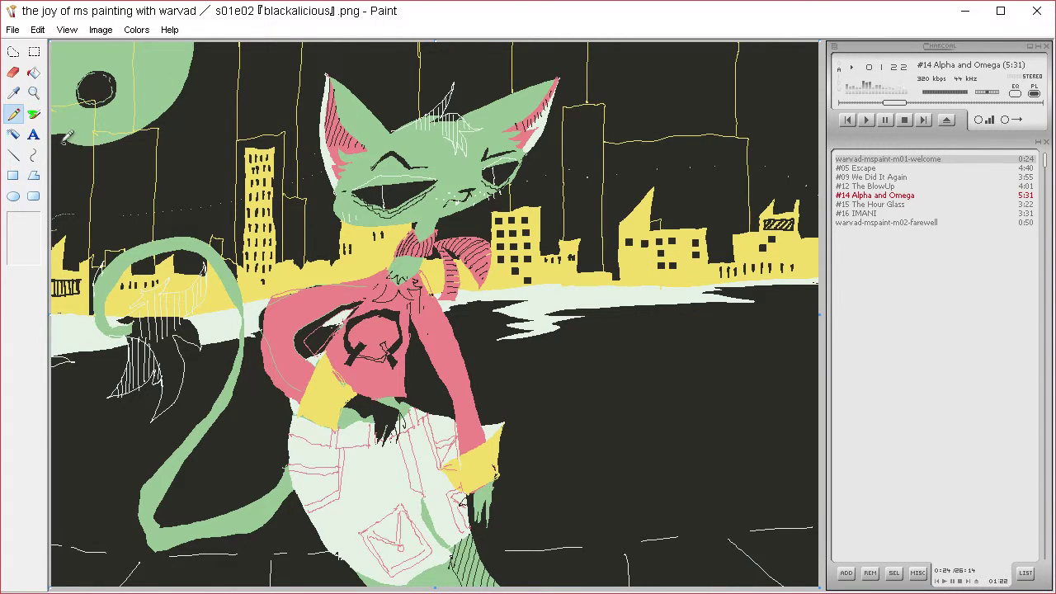
{"action": "mouse_move", "coordinate": [62, 131]}
{"action": "left_mouse_down"}
{"action": "mouse_move", "coordinate": [149, 146]}
{"action": "mouse_move", "coordinate": [198, 103]}
{"action": "mouse_move", "coordinate": [165, 82]}
{"action": "mouse_move", "coordinate": [203, 54]}
{"action": "mouse_move", "coordinate": [103, 142]}
{"action": "mouse_move", "coordinate": [53, 129]}
{"action": "left_mouse_up"}
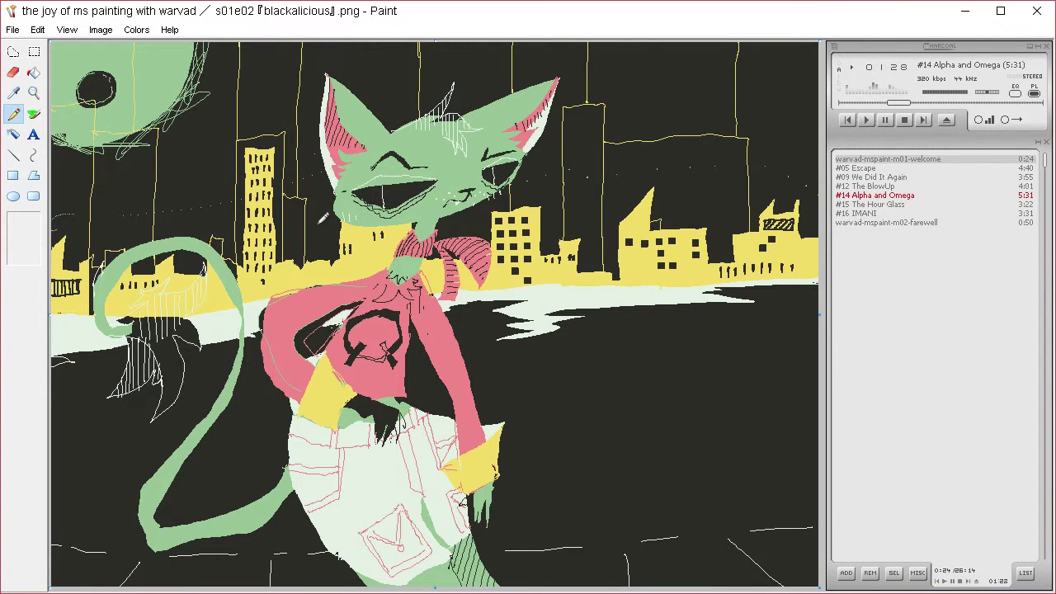
- Draw short green whiskers on both sides of the cat's face and add yellow studs to its ear
{"action": "left_click_drag", "start_coordinate": [313, 239], "coordinate": [337, 223]}
{"action": "left_click", "coordinate": [13, 92]}
{"action": "left_click", "coordinate": [325, 391]}
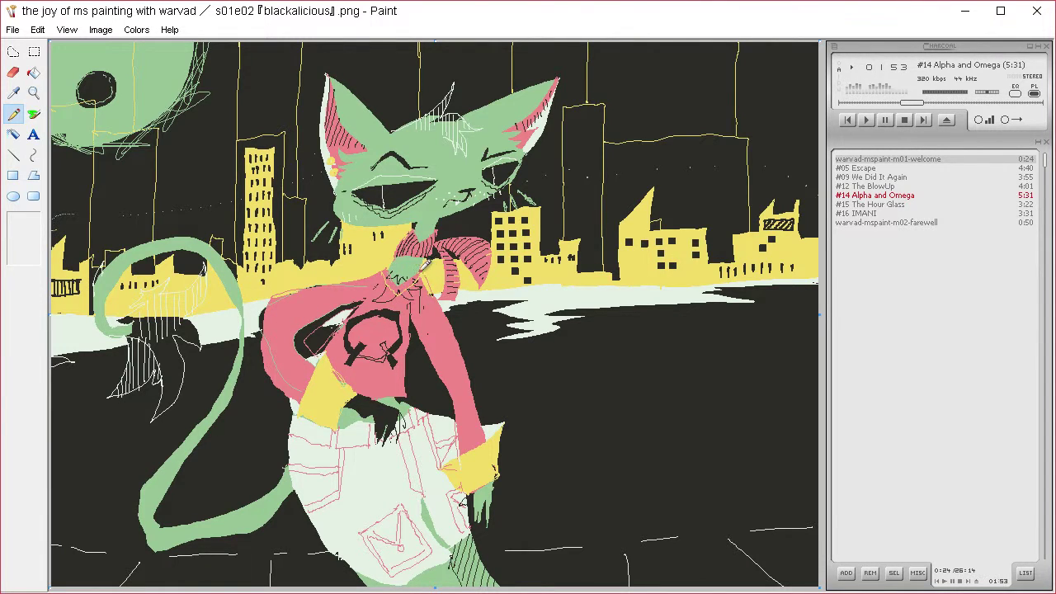
- Draw a ragged pale collar at the sweater's neckline and fill it in
{"action": "left_click", "coordinate": [13, 92]}
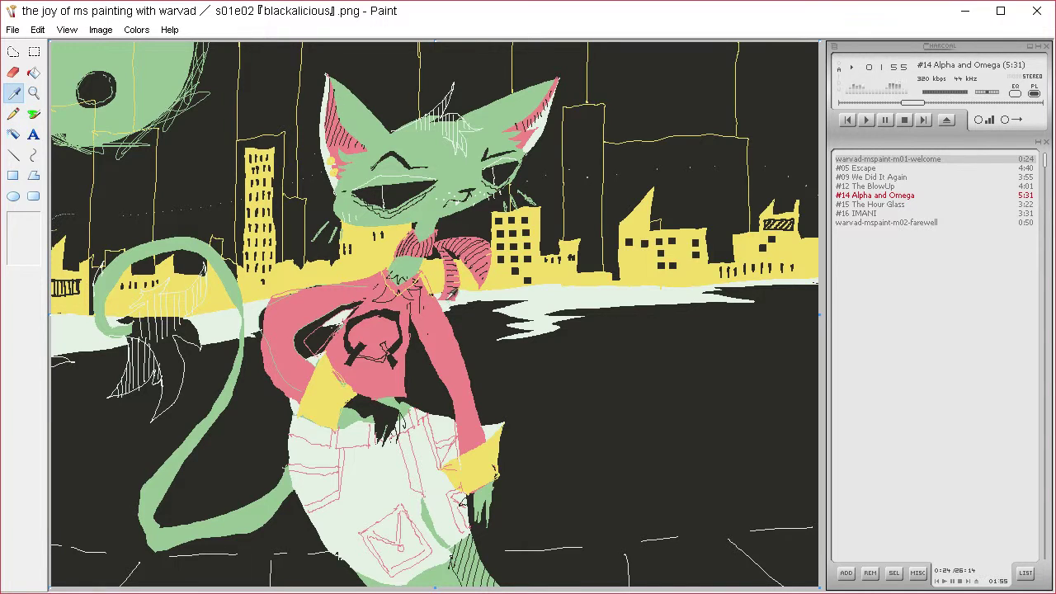
{"action": "left_click", "coordinate": [442, 304]}
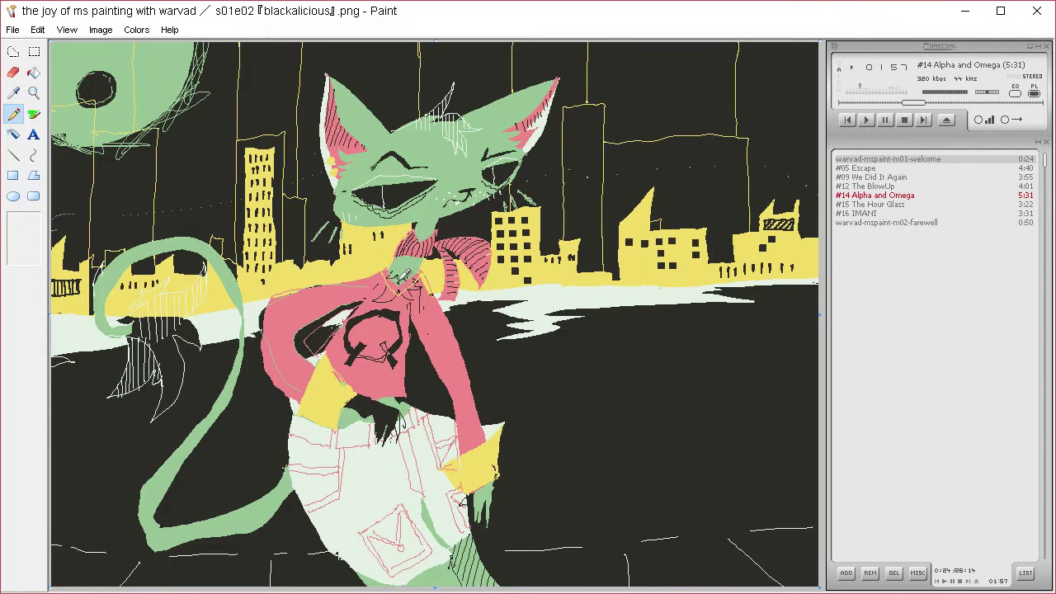
{"action": "mouse_move", "coordinate": [380, 266]}
{"action": "left_mouse_down"}
{"action": "mouse_move", "coordinate": [395, 298]}
{"action": "mouse_move", "coordinate": [416, 251]}
{"action": "mouse_move", "coordinate": [406, 252]}
{"action": "mouse_move", "coordinate": [439, 267]}
{"action": "left_mouse_up"}
{"action": "left_click", "coordinate": [35, 74]}
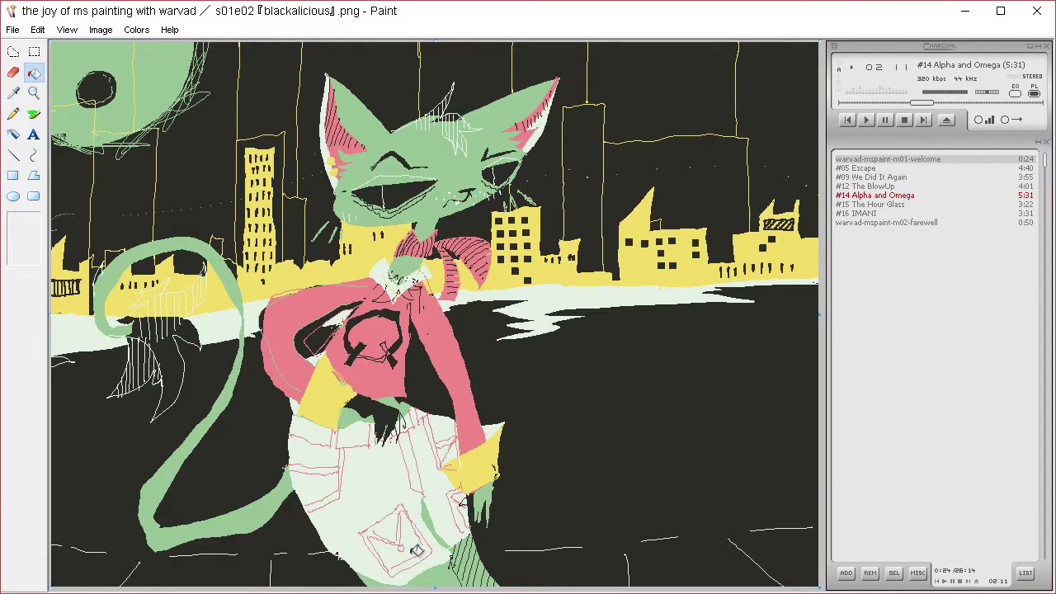
- Draw dashed pink stitching along the edges of both yellow cuffs
{"action": "left_click", "coordinate": [13, 93]}
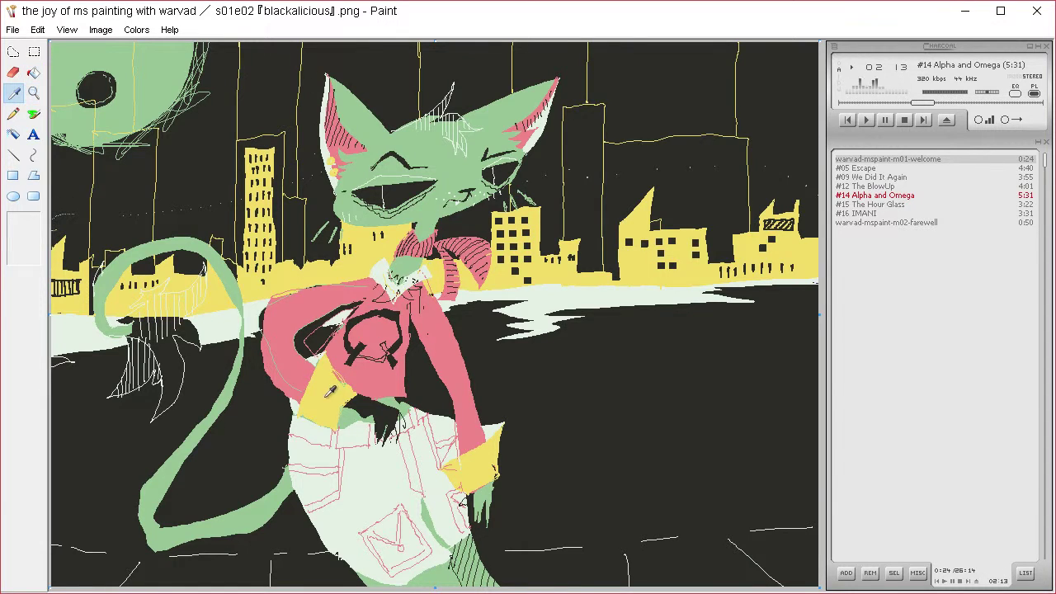
{"action": "left_click", "coordinate": [342, 368]}
{"action": "left_click", "coordinate": [14, 92]}
{"action": "left_click", "coordinate": [288, 361]}
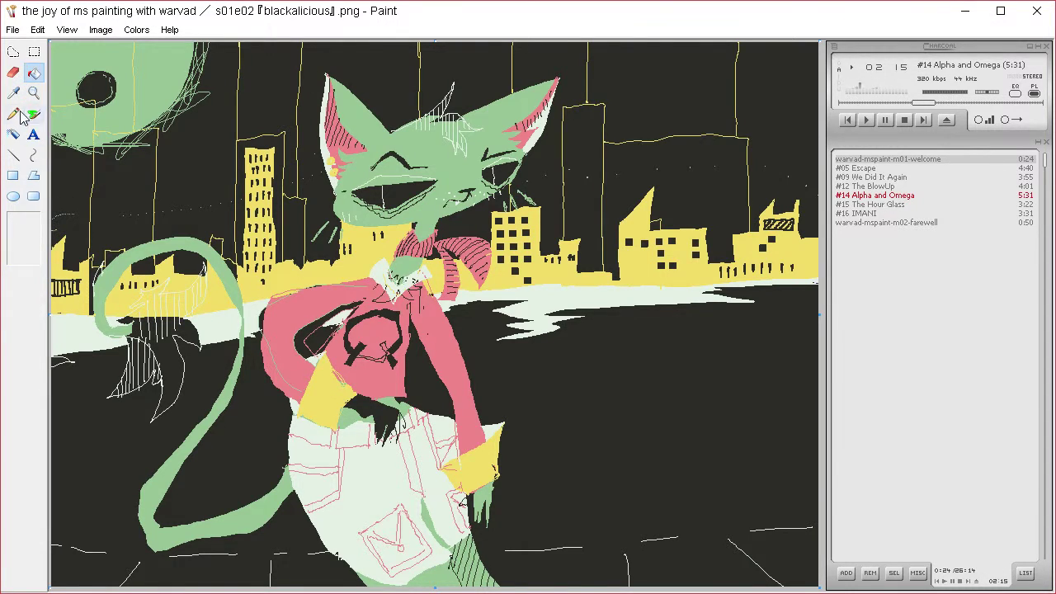
{"action": "left_click", "coordinate": [20, 113]}
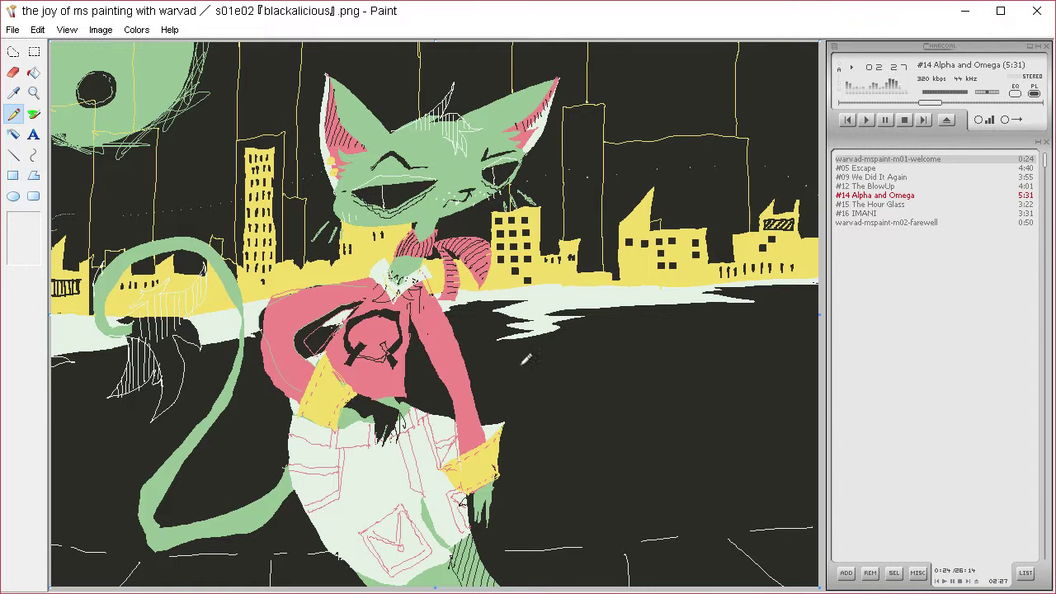
- Draw long, pointed white spikes across the dark ground on both sides of the cat
{"action": "left_click", "coordinate": [13, 93]}
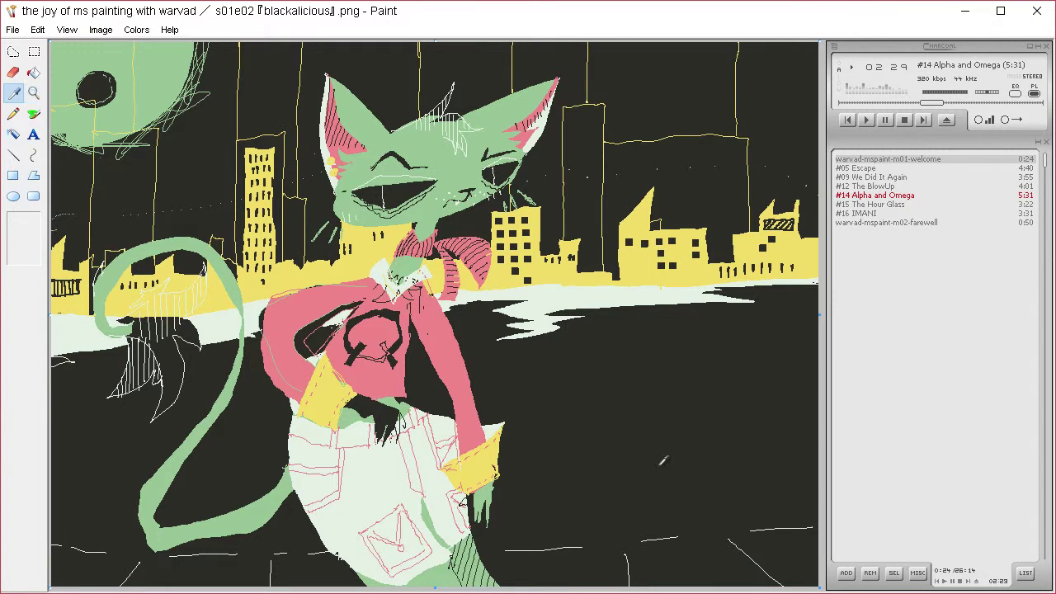
{"action": "left_click", "coordinate": [610, 290]}
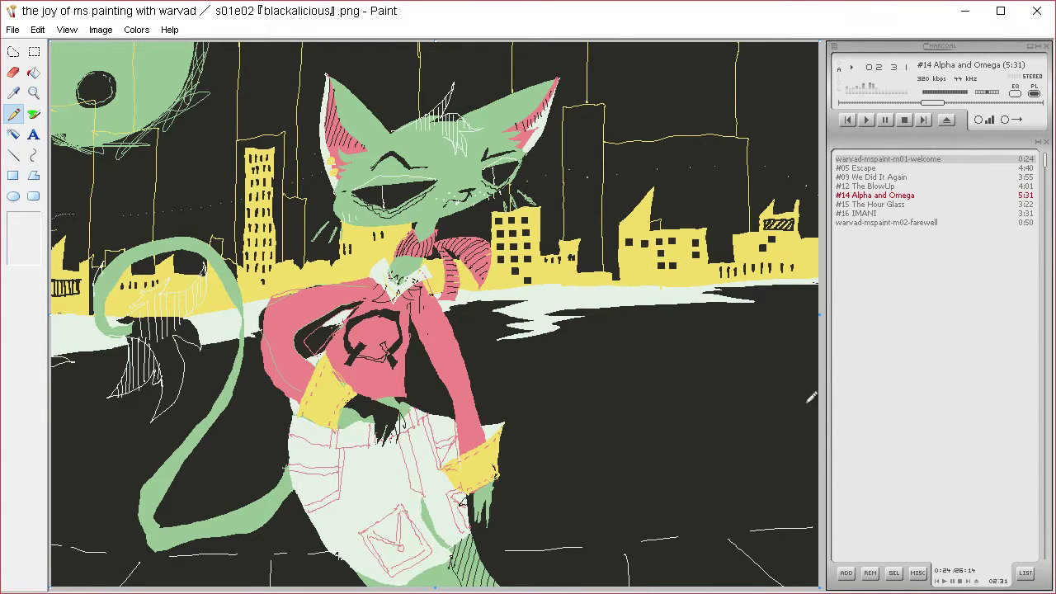
{"action": "mouse_move", "coordinate": [819, 471]}
{"action": "left_mouse_down"}
{"action": "mouse_move", "coordinate": [668, 327]}
{"action": "mouse_move", "coordinate": [794, 466]}
{"action": "mouse_move", "coordinate": [622, 396]}
{"action": "mouse_move", "coordinate": [760, 477]}
{"action": "mouse_move", "coordinate": [543, 444]}
{"action": "mouse_move", "coordinate": [610, 473]}
{"action": "mouse_move", "coordinate": [756, 501]}
{"action": "mouse_move", "coordinate": [532, 505]}
{"action": "mouse_move", "coordinate": [601, 521]}
{"action": "mouse_move", "coordinate": [687, 521]}
{"action": "mouse_move", "coordinate": [599, 532]}
{"action": "mouse_move", "coordinate": [844, 514]}
{"action": "left_mouse_up"}
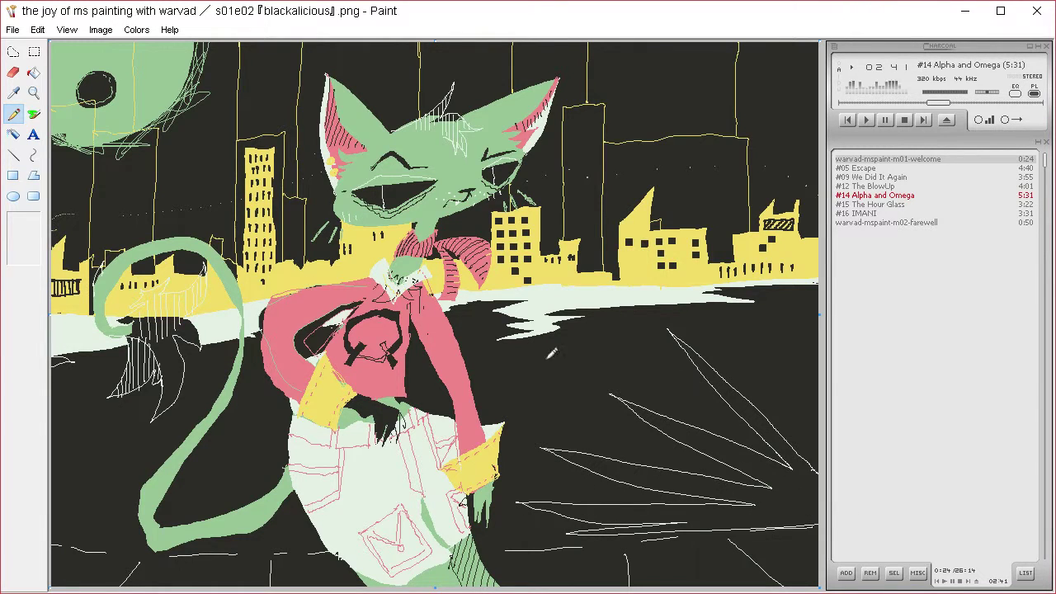
{"action": "mouse_move", "coordinate": [55, 445]}
{"action": "left_mouse_down"}
{"action": "mouse_move", "coordinate": [142, 376]}
{"action": "mouse_move", "coordinate": [81, 452]}
{"action": "mouse_move", "coordinate": [218, 388]}
{"action": "mouse_move", "coordinate": [99, 495]}
{"action": "mouse_move", "coordinate": [157, 465]}
{"action": "mouse_move", "coordinate": [130, 488]}
{"action": "mouse_move", "coordinate": [267, 456]}
{"action": "mouse_move", "coordinate": [181, 507]}
{"action": "mouse_move", "coordinate": [240, 495]}
{"action": "mouse_move", "coordinate": [195, 518]}
{"action": "mouse_move", "coordinate": [311, 522]}
{"action": "mouse_move", "coordinate": [208, 548]}
{"action": "mouse_move", "coordinate": [58, 525]}
{"action": "left_mouse_up"}
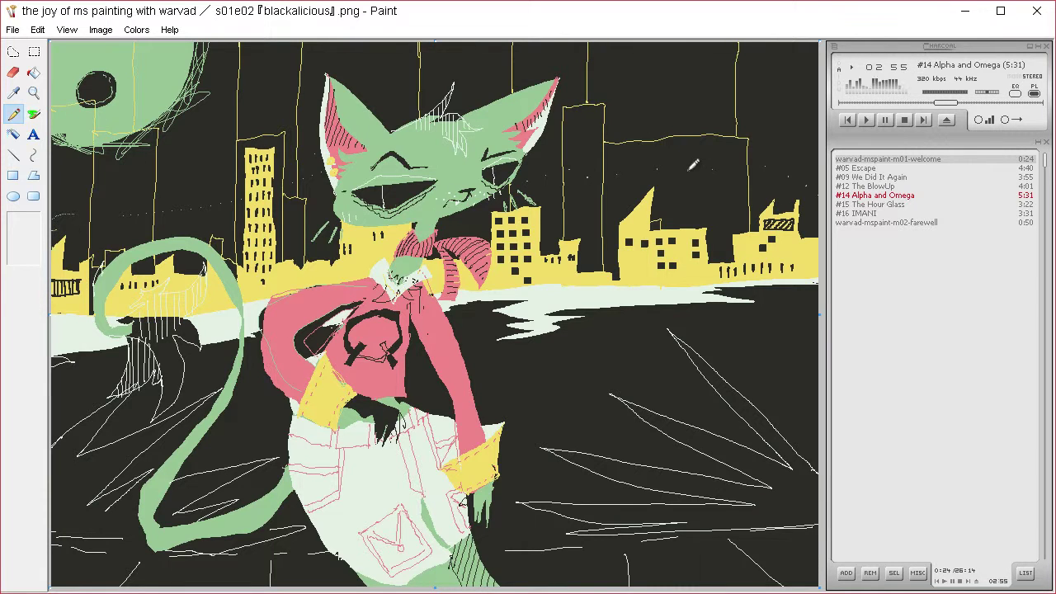
- Outline billowing white clouds with flat bases across the sky, behind the cat's head and over the moon
{"action": "mouse_move", "coordinate": [817, 146]}
{"action": "left_mouse_down"}
{"action": "mouse_move", "coordinate": [619, 155]}
{"action": "mouse_move", "coordinate": [644, 127]}
{"action": "mouse_move", "coordinate": [620, 110]}
{"action": "mouse_move", "coordinate": [631, 67]}
{"action": "mouse_move", "coordinate": [691, 46]}
{"action": "mouse_move", "coordinate": [755, 68]}
{"action": "mouse_move", "coordinate": [761, 95]}
{"action": "mouse_move", "coordinate": [807, 73]}
{"action": "mouse_move", "coordinate": [829, 87]}
{"action": "left_mouse_up"}
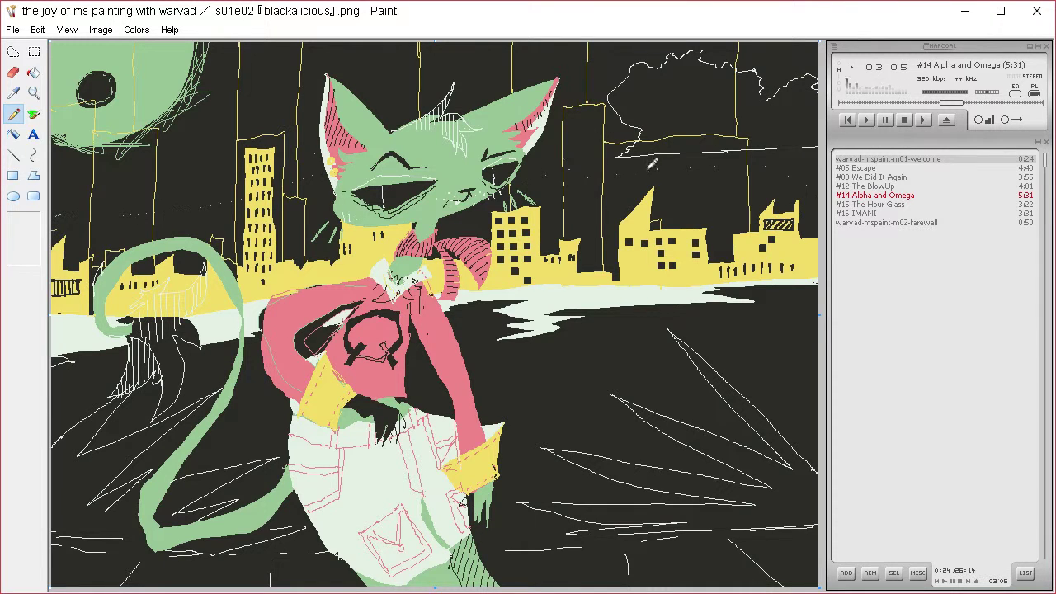
{"action": "mouse_move", "coordinate": [646, 177]}
{"action": "left_mouse_down"}
{"action": "mouse_move", "coordinate": [543, 190]}
{"action": "mouse_move", "coordinate": [576, 128]}
{"action": "mouse_move", "coordinate": [590, 151]}
{"action": "mouse_move", "coordinate": [605, 146]}
{"action": "mouse_move", "coordinate": [610, 163]}
{"action": "mouse_move", "coordinate": [636, 175]}
{"action": "mouse_move", "coordinate": [710, 177]}
{"action": "left_mouse_up"}
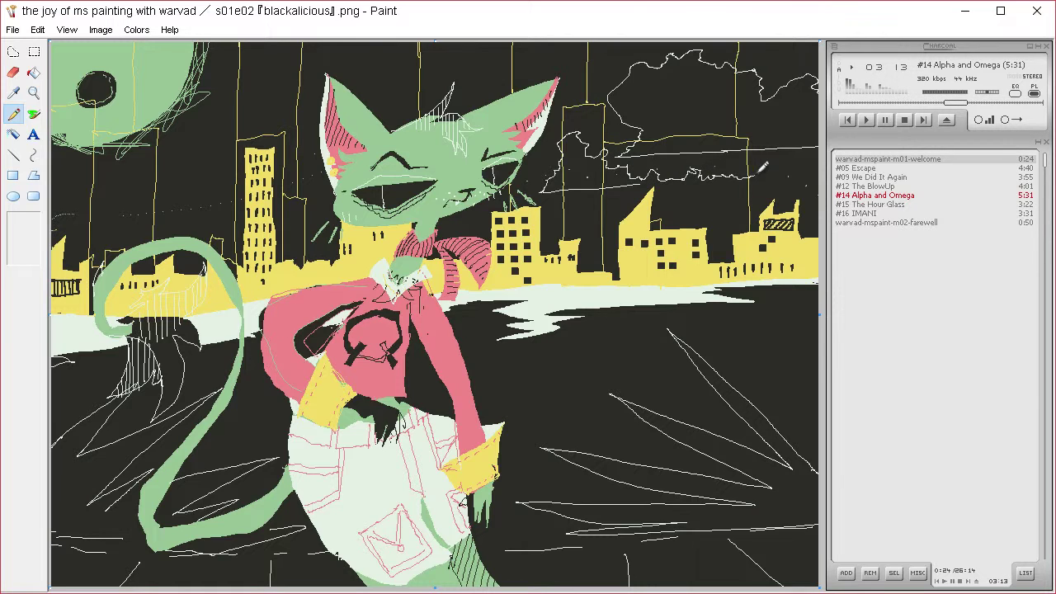
{"action": "left_click_drag", "start_coordinate": [788, 176], "coordinate": [649, 175]}
{"action": "mouse_move", "coordinate": [373, 67]}
{"action": "left_mouse_down"}
{"action": "mouse_move", "coordinate": [418, 48]}
{"action": "mouse_move", "coordinate": [420, 68]}
{"action": "mouse_move", "coordinate": [434, 75]}
{"action": "mouse_move", "coordinate": [531, 80]}
{"action": "left_mouse_up"}
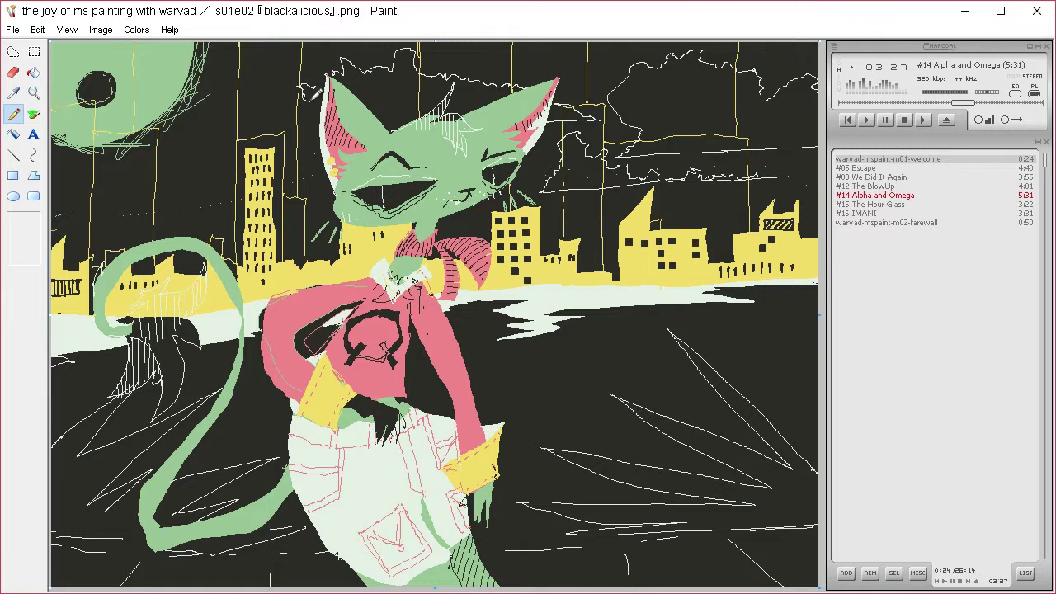
{"action": "left_click_drag", "start_coordinate": [231, 45], "coordinate": [224, 139]}
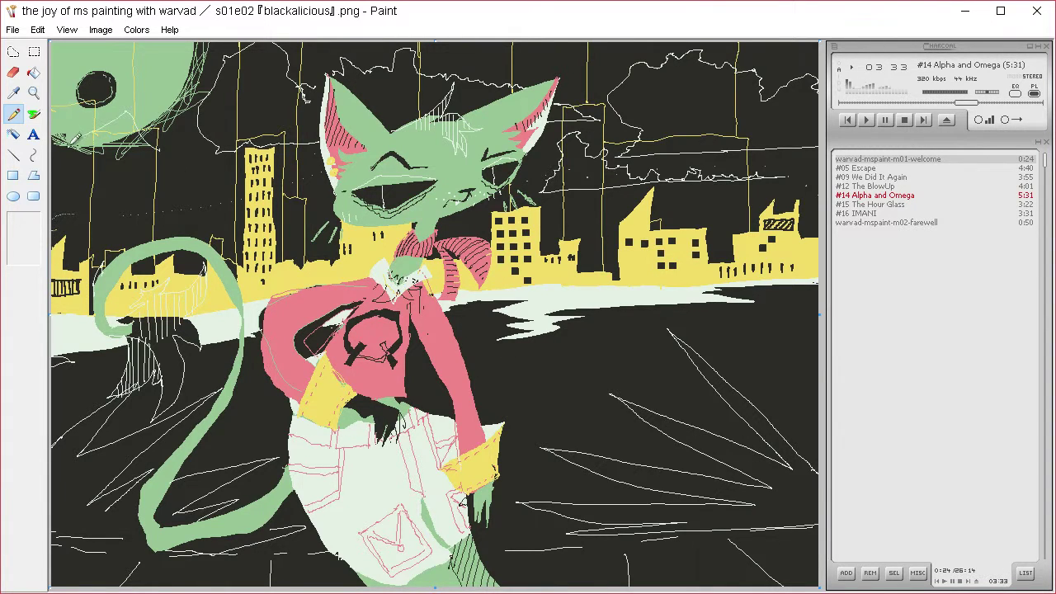
{"action": "mouse_move", "coordinate": [48, 188]}
{"action": "left_mouse_down"}
{"action": "mouse_move", "coordinate": [258, 186]}
{"action": "mouse_move", "coordinate": [239, 187]}
{"action": "mouse_move", "coordinate": [211, 158]}
{"action": "mouse_move", "coordinate": [177, 169]}
{"action": "mouse_move", "coordinate": [147, 130]}
{"action": "left_mouse_up"}
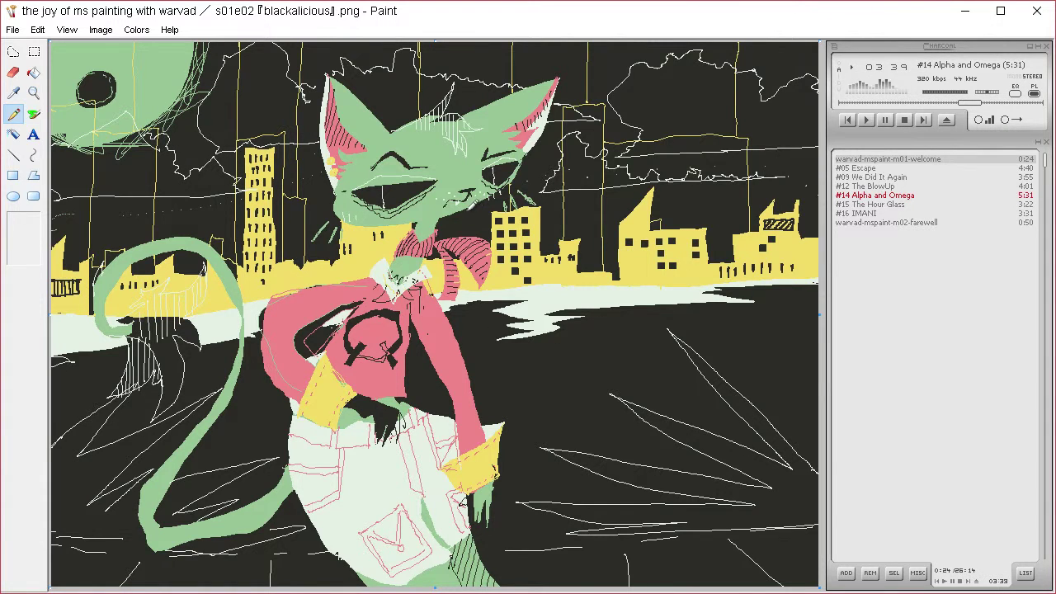
- Retouch the cat's nose and mouth area with the fur's green
{"action": "left_click", "coordinate": [13, 93]}
{"action": "left_click", "coordinate": [426, 150]}
{"action": "left_click_drag", "start_coordinate": [460, 198], "coordinate": [467, 196]}
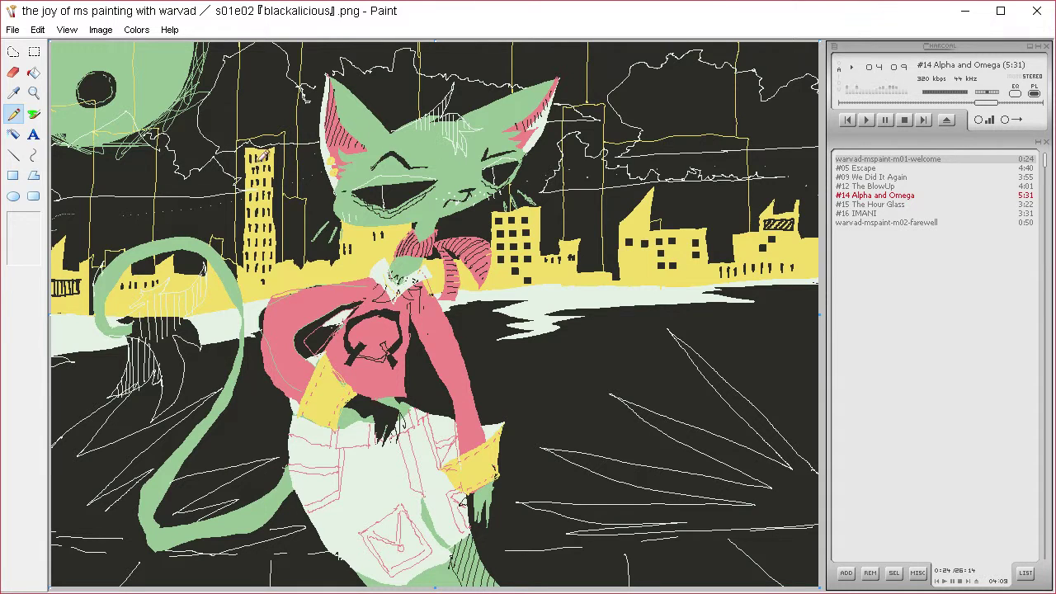
- Add yellow details to the cat's eyes and fingers, and light hatching along the shorts' waistband and the tail
{"action": "left_click", "coordinate": [13, 93]}
{"action": "left_click", "coordinate": [389, 237]}
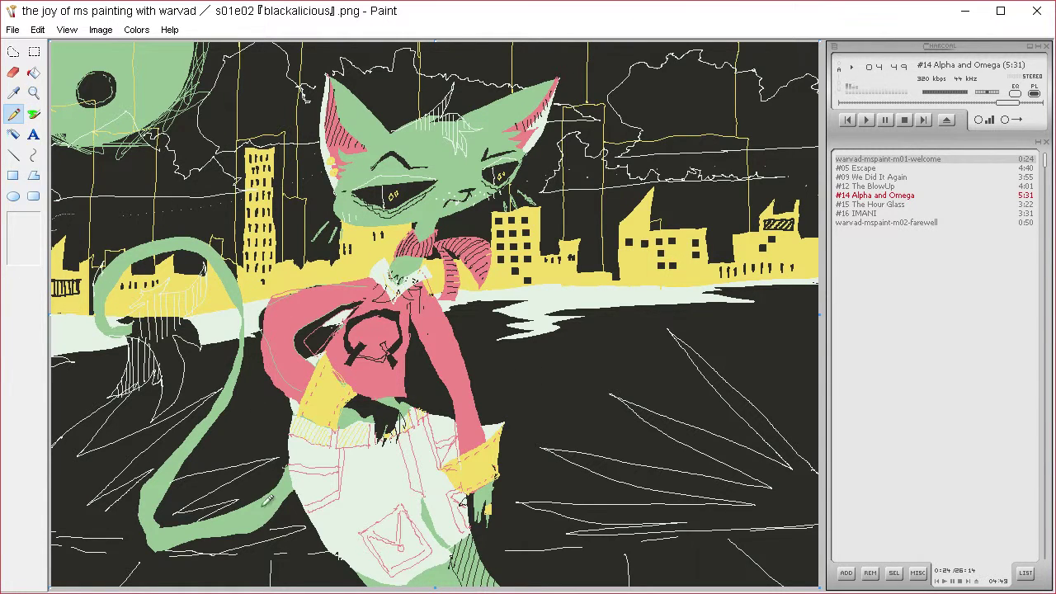
{"action": "mouse_move", "coordinate": [162, 528]}
{"action": "left_mouse_down"}
{"action": "mouse_move", "coordinate": [161, 541]}
{"action": "mouse_move", "coordinate": [173, 544]}
{"action": "mouse_move", "coordinate": [198, 522]}
{"action": "mouse_move", "coordinate": [237, 524]}
{"action": "mouse_move", "coordinate": [295, 485]}
{"action": "left_mouse_up"}
- Hatch dark shading lines along the pink sleeves and on the cat's neck
{"action": "left_click", "coordinate": [13, 93]}
{"action": "left_click", "coordinate": [427, 368]}
{"action": "mouse_move", "coordinate": [424, 322]}
{"action": "left_mouse_down"}
{"action": "mouse_move", "coordinate": [430, 350]}
{"action": "mouse_move", "coordinate": [456, 376]}
{"action": "mouse_move", "coordinate": [466, 422]}
{"action": "left_mouse_up"}
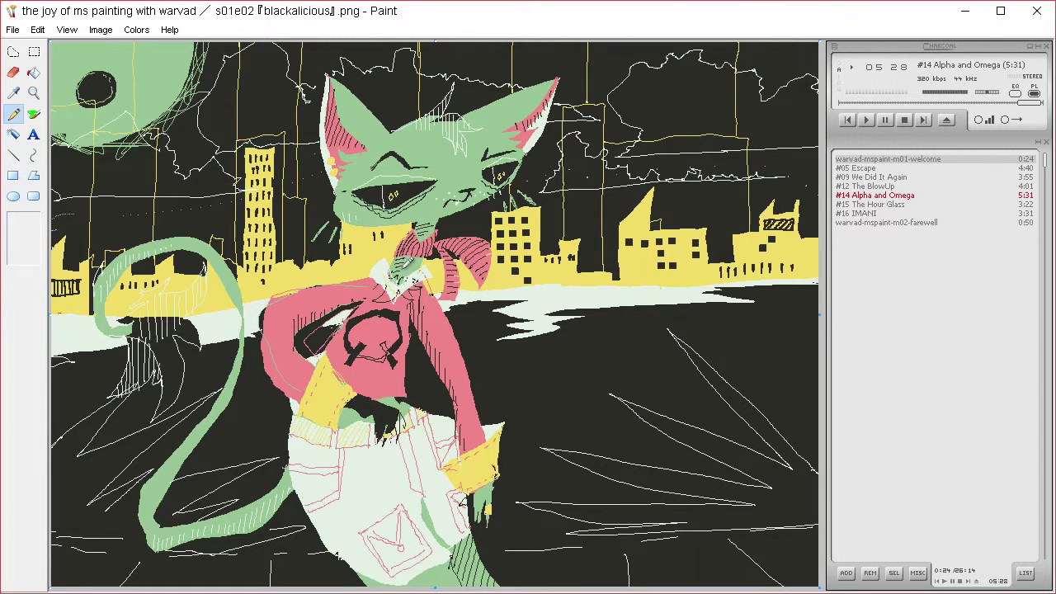
- Dab small pale highlights over the skyline buildings with a medium slanted brush
{"action": "left_click", "coordinate": [13, 93]}
{"action": "left_click", "coordinate": [566, 290]}
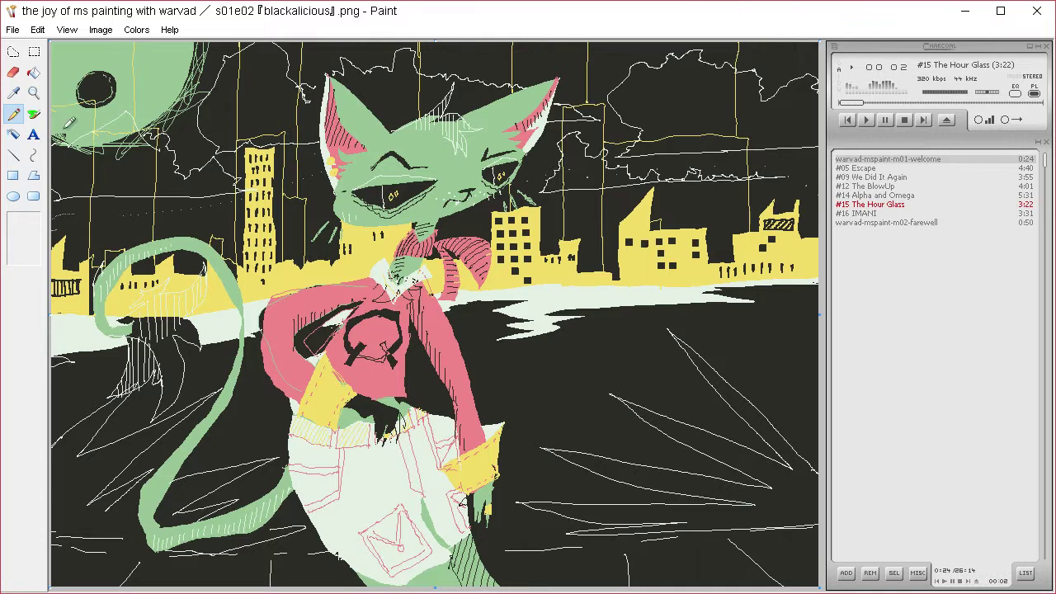
{"action": "left_click", "coordinate": [33, 113]}
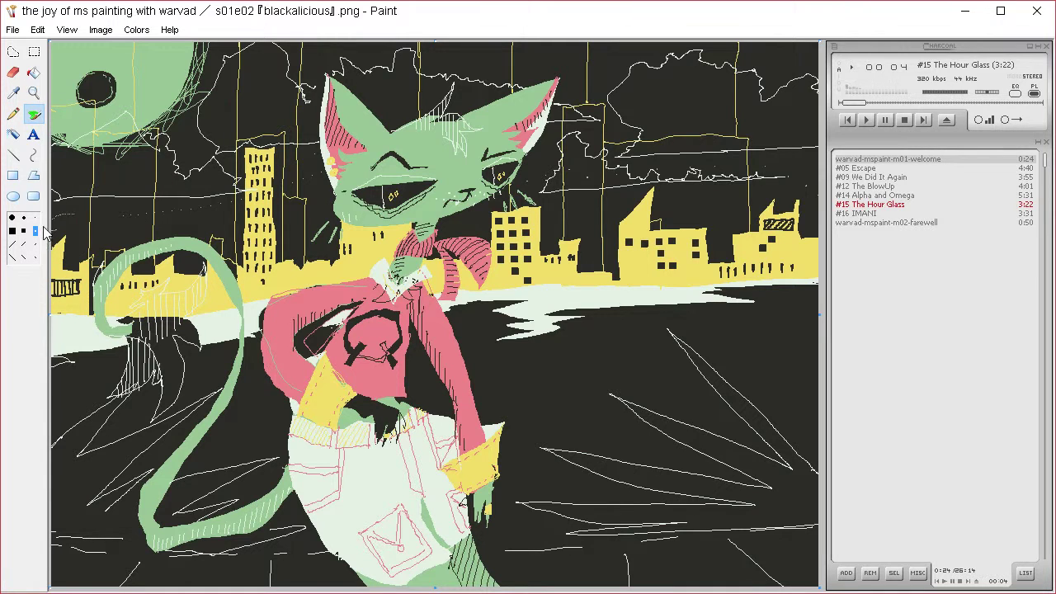
{"action": "left_click", "coordinate": [24, 245]}
{"action": "left_click", "coordinate": [556, 342]}
{"action": "left_click_drag", "start_coordinate": [275, 165], "coordinate": [267, 145]}
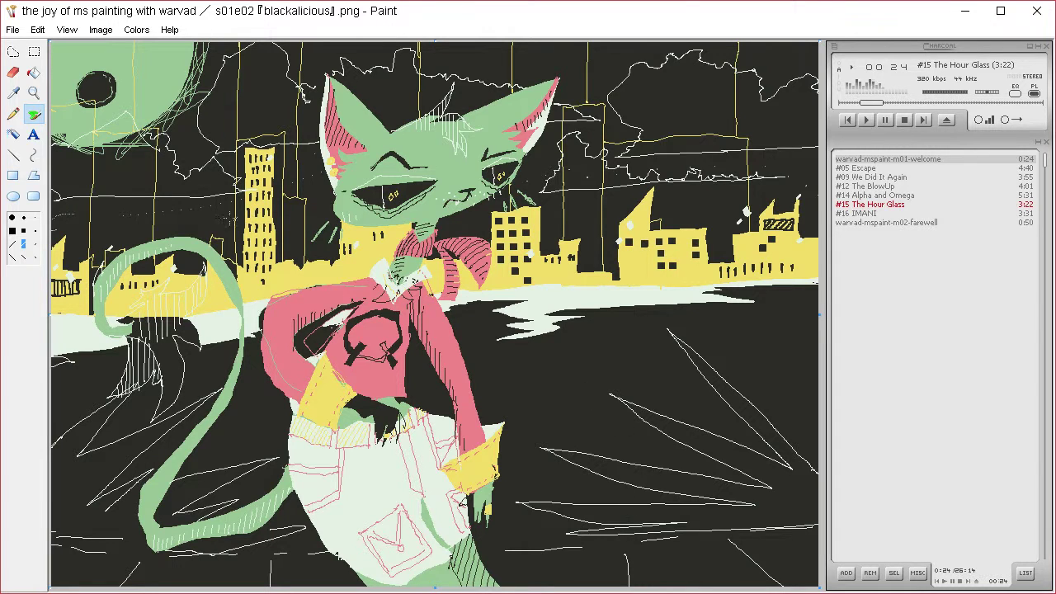
- Define a darker shade of the fur's green as a custom colour, with red 115, green 176 and blue 113
{"action": "left_click", "coordinate": [12, 92]}
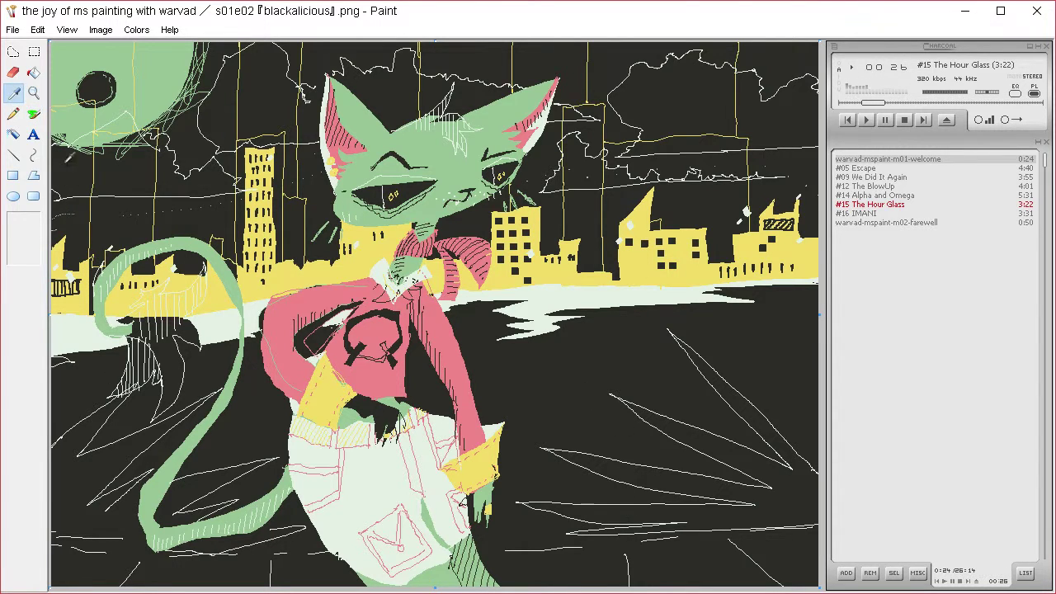
{"action": "left_click", "coordinate": [288, 266]}
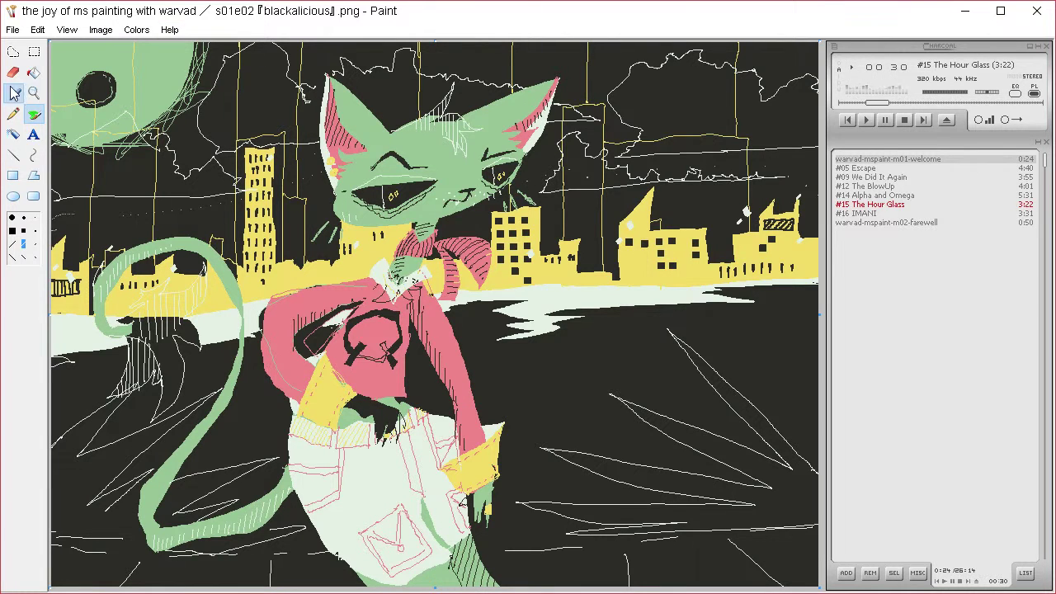
{"action": "left_click", "coordinate": [136, 30]}
{"action": "left_click", "coordinate": [161, 41]}
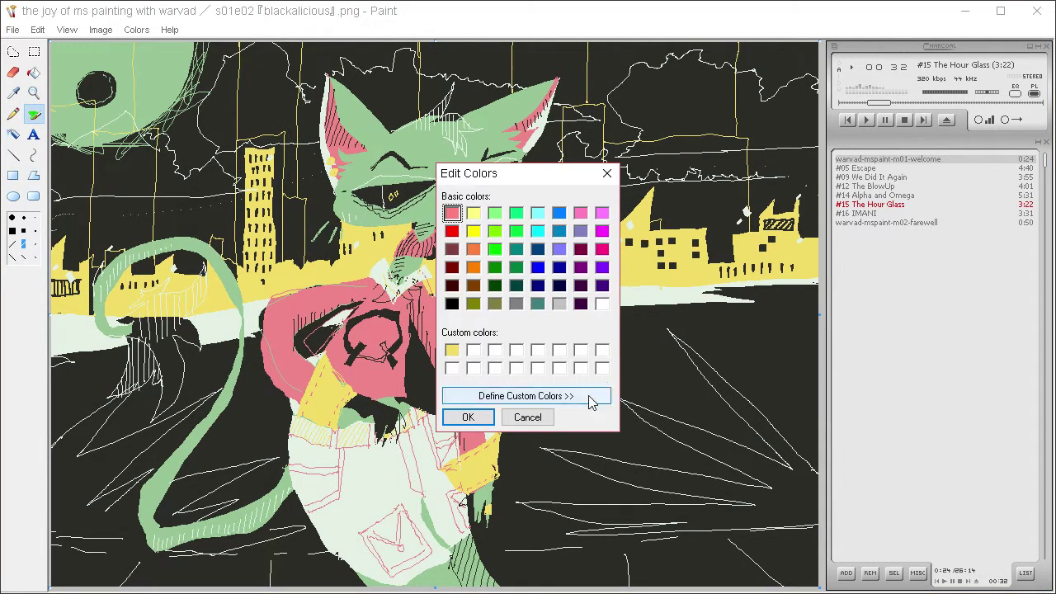
{"action": "left_click", "coordinate": [525, 396]}
{"action": "left_click", "coordinate": [797, 259]}
{"action": "left_click_drag", "start_coordinate": [797, 257], "coordinate": [796, 258]}
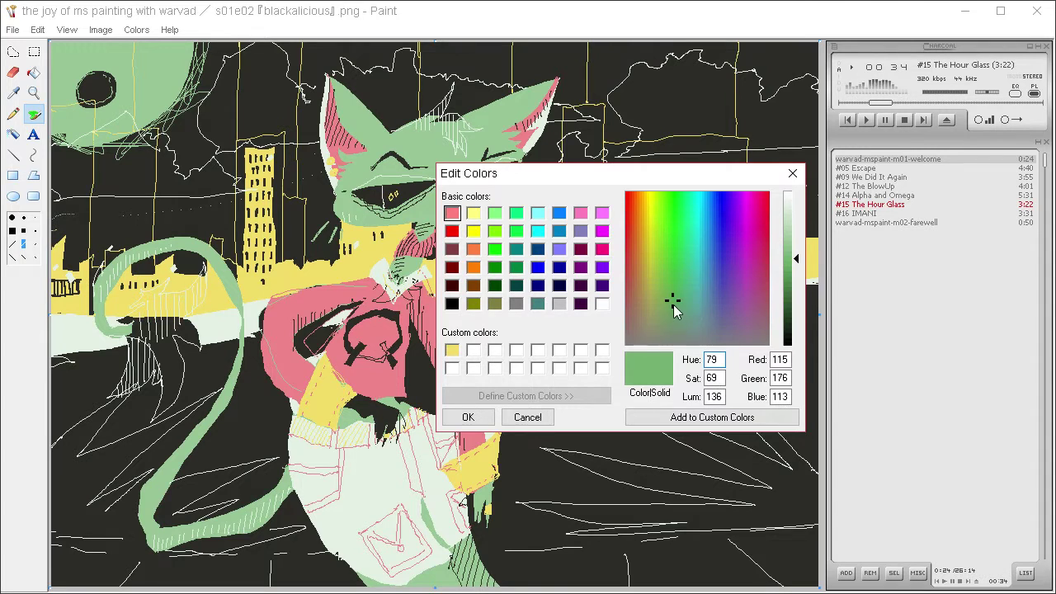
{"action": "left_click", "coordinate": [643, 424]}
{"action": "left_click", "coordinate": [468, 416]}
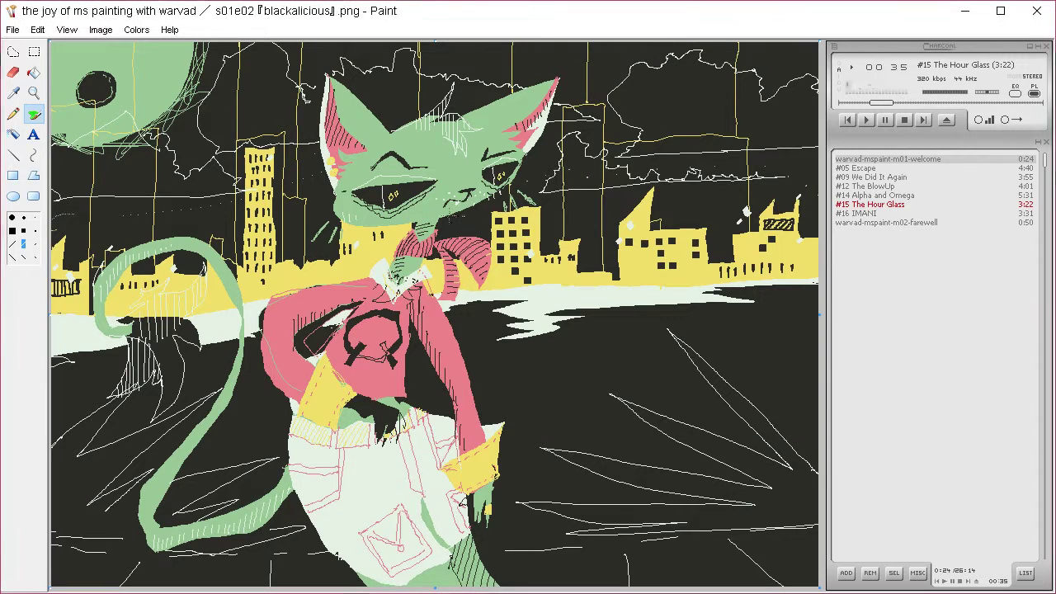
- Outline a shadow shape along the side of the cat's head and ear and fill it with the darker green
{"action": "left_click", "coordinate": [14, 113]}
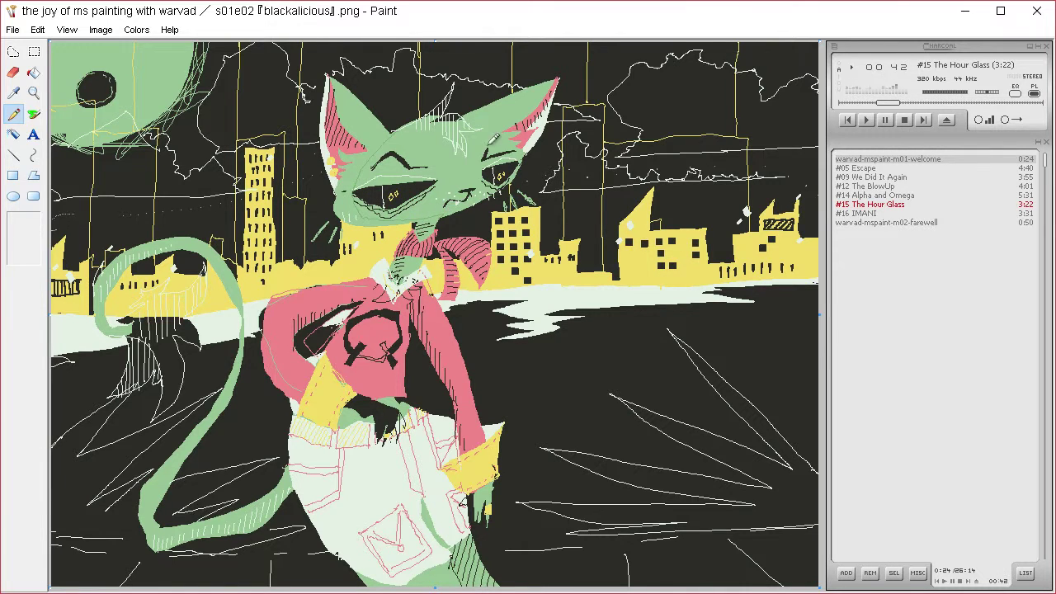
{"action": "left_click", "coordinate": [33, 72]}
{"action": "left_click", "coordinate": [376, 142]}
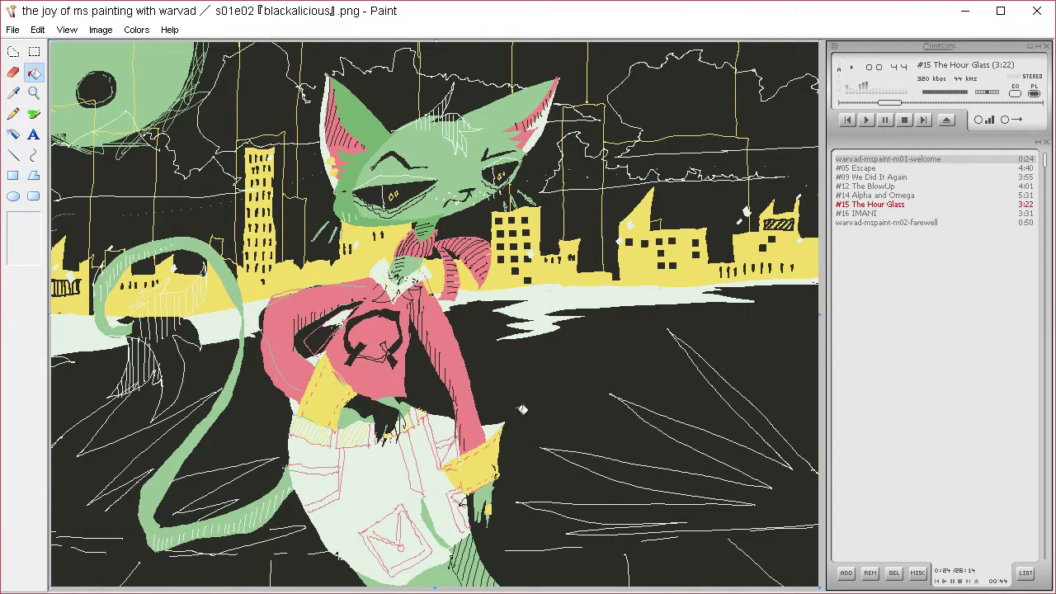
- Outline shadow areas on the cat's tail and leg and fill them with the darker green
{"action": "left_click", "coordinate": [13, 113]}
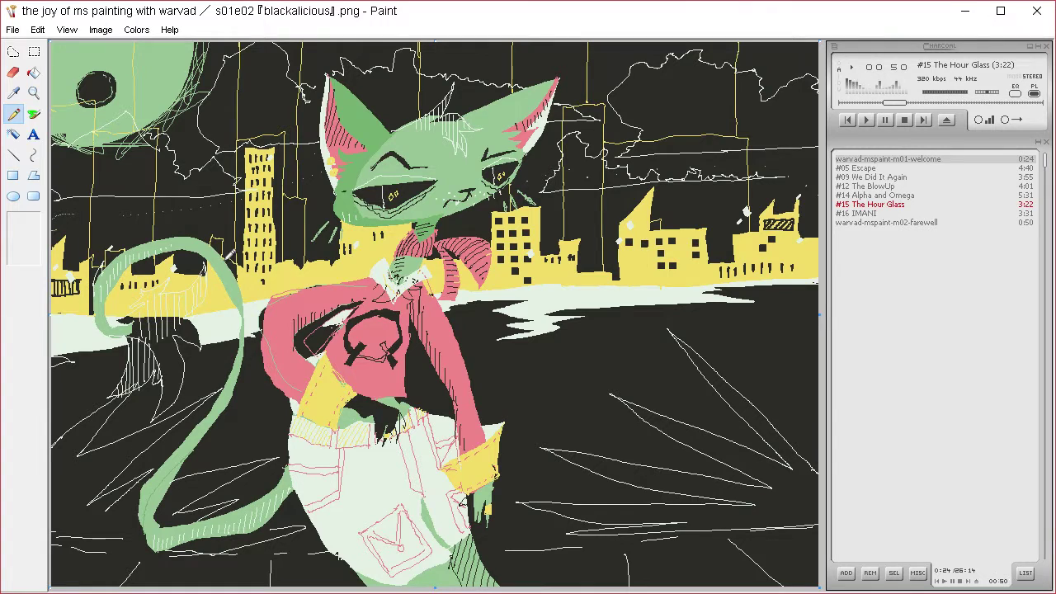
{"action": "left_click", "coordinate": [34, 72]}
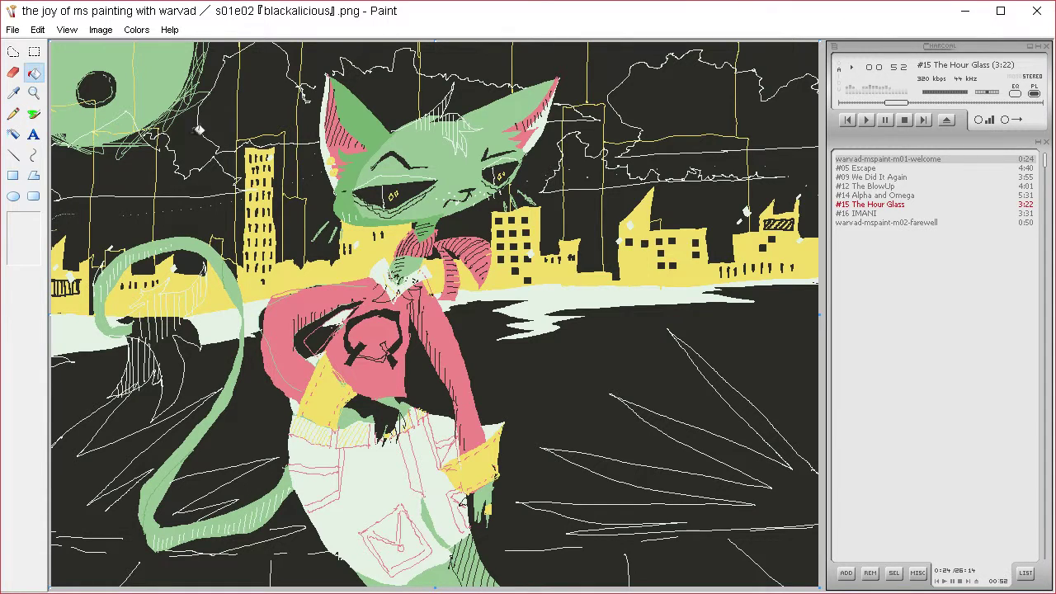
{"action": "left_click", "coordinate": [239, 298]}
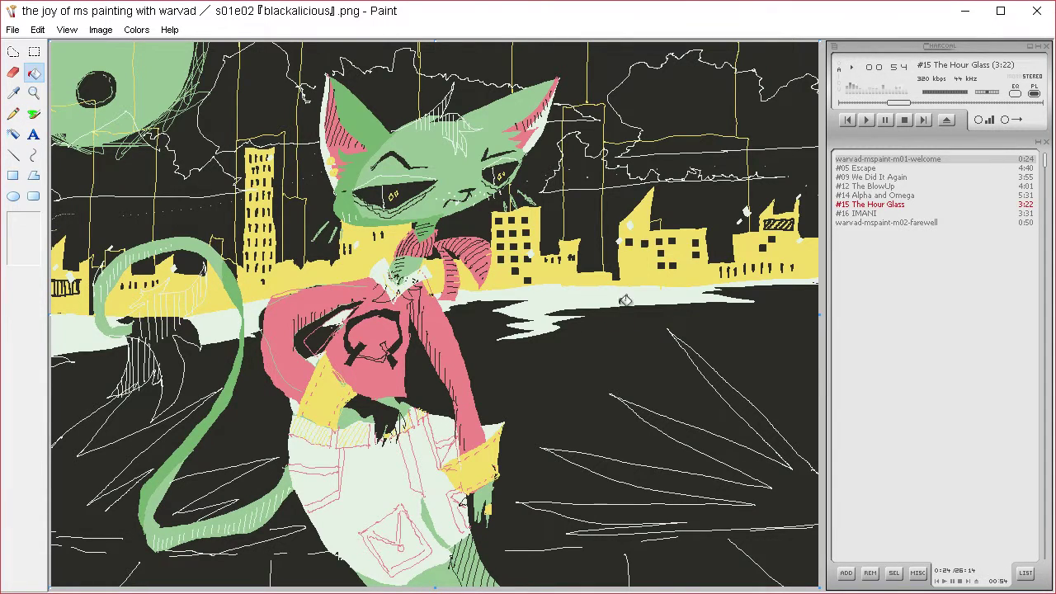
{"action": "left_click", "coordinate": [449, 575]}
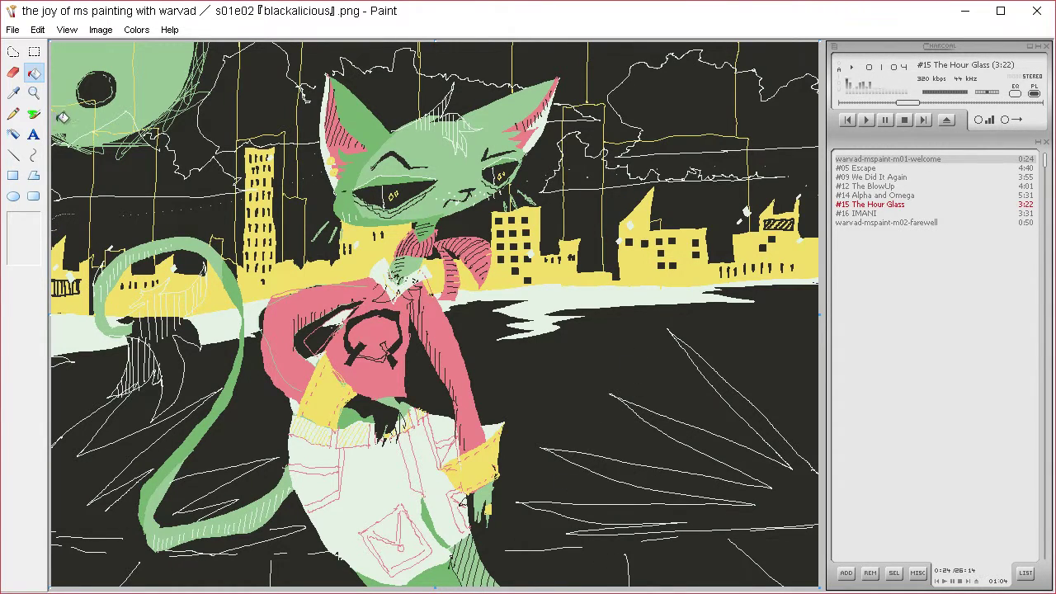
- Pick the skyline's yellow and draw the thin outline of an A-frame barrier on the dark ground beside the cat
{"action": "left_click", "coordinate": [14, 92]}
{"action": "left_click", "coordinate": [644, 273]}
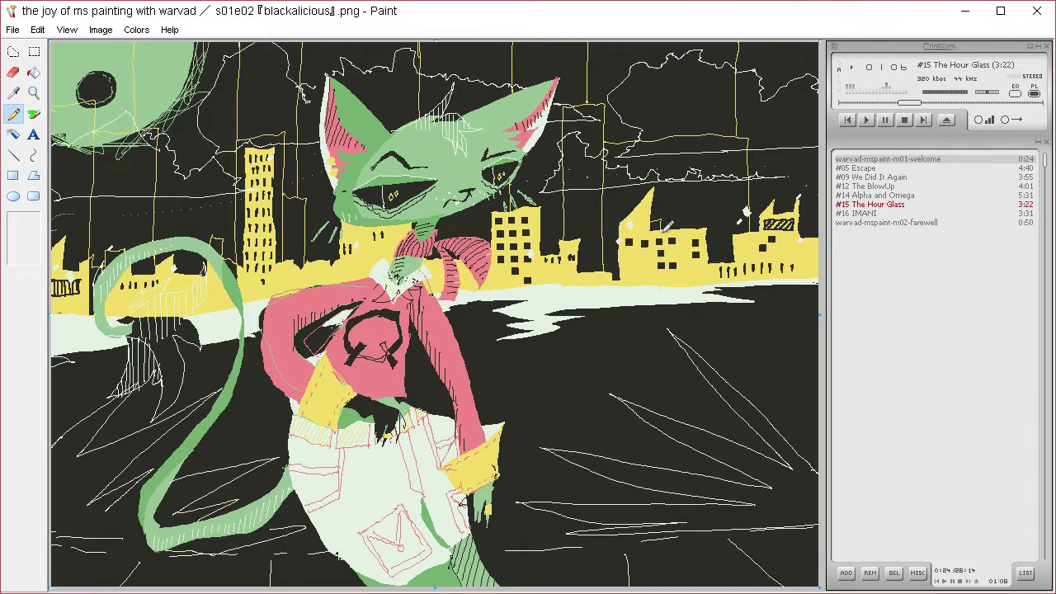
{"action": "mouse_move", "coordinate": [538, 410]}
{"action": "left_mouse_down"}
{"action": "mouse_move", "coordinate": [567, 332]}
{"action": "mouse_move", "coordinate": [647, 326]}
{"action": "mouse_move", "coordinate": [658, 354]}
{"action": "left_mouse_up"}
{"action": "left_click_drag", "start_coordinate": [676, 402], "coordinate": [680, 414]}
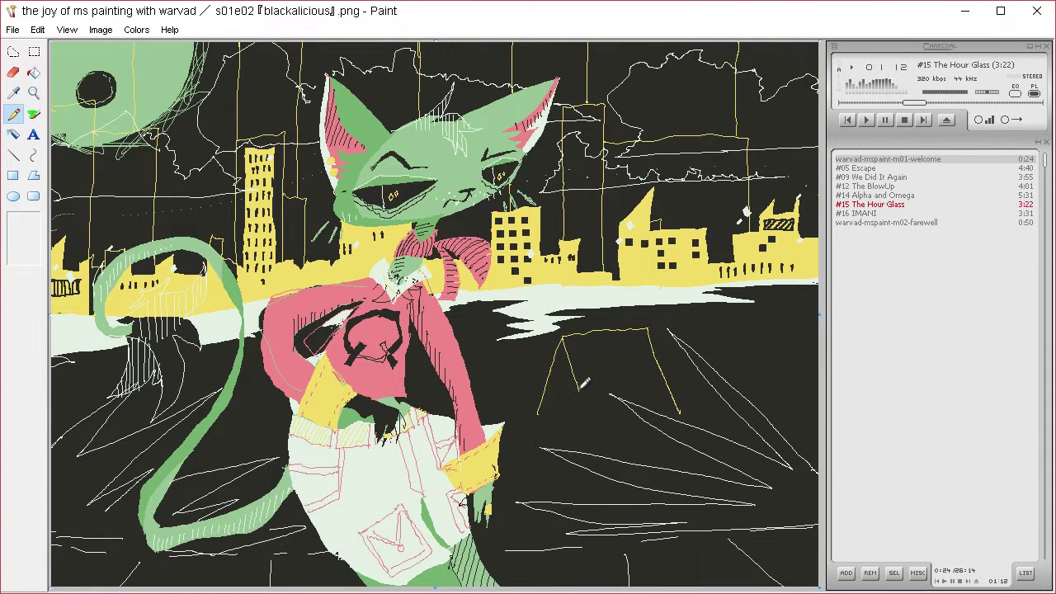
{"action": "mouse_move", "coordinate": [540, 410]}
{"action": "left_mouse_down"}
{"action": "mouse_move", "coordinate": [630, 413]}
{"action": "mouse_move", "coordinate": [646, 332]}
{"action": "left_mouse_up"}
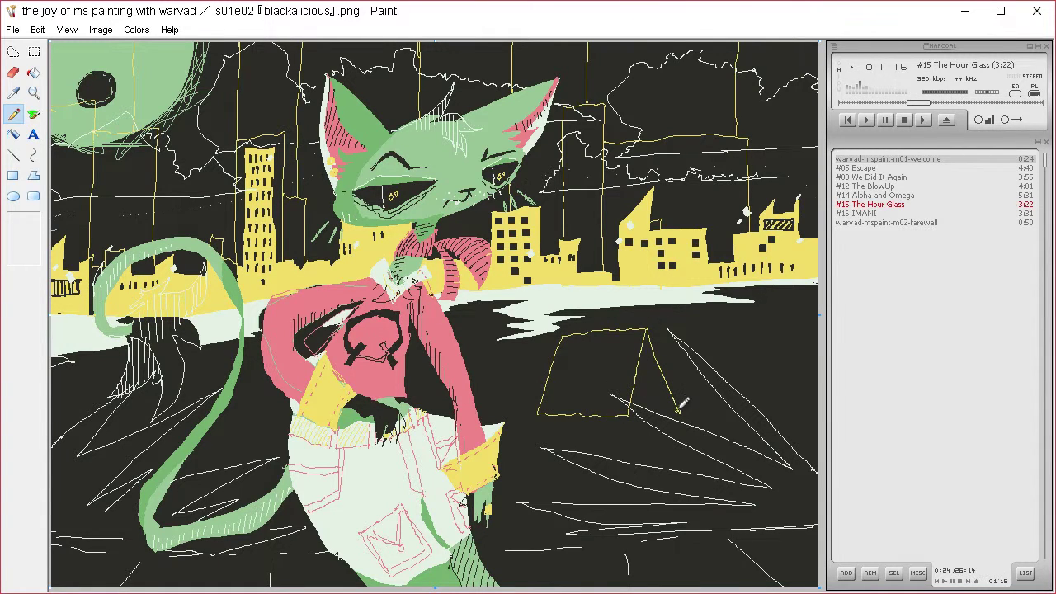
{"action": "left_click_drag", "start_coordinate": [676, 409], "coordinate": [629, 409]}
- Draw yellow inner edges and horizontal slats across both faces of the A-frame barrier
{"action": "left_click_drag", "start_coordinate": [545, 398], "coordinate": [611, 398]}
{"action": "left_click_drag", "start_coordinate": [561, 336], "coordinate": [547, 397]}
{"action": "left_click_drag", "start_coordinate": [636, 373], "coordinate": [649, 327]}
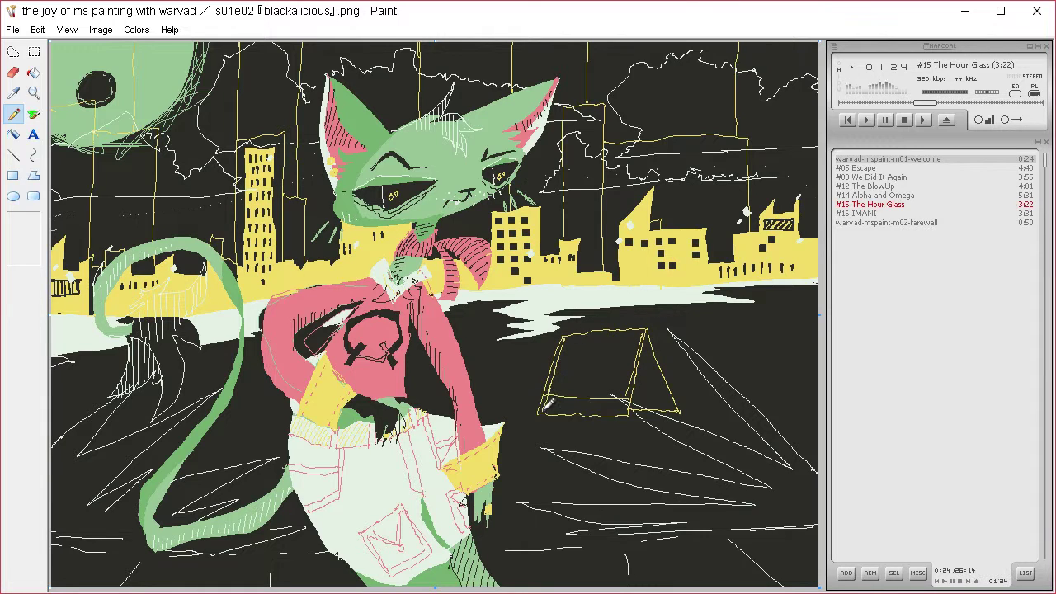
{"action": "mouse_move", "coordinate": [558, 364]}
{"action": "left_mouse_down"}
{"action": "mouse_move", "coordinate": [637, 366]}
{"action": "mouse_move", "coordinate": [604, 379]}
{"action": "left_mouse_up"}
{"action": "mouse_move", "coordinate": [566, 337]}
{"action": "left_mouse_down"}
{"action": "mouse_move", "coordinate": [642, 339]}
{"action": "mouse_move", "coordinate": [568, 346]}
{"action": "mouse_move", "coordinate": [661, 354]}
{"action": "mouse_move", "coordinate": [675, 382]}
{"action": "mouse_move", "coordinate": [646, 329]}
{"action": "mouse_move", "coordinate": [680, 398]}
{"action": "left_mouse_up"}
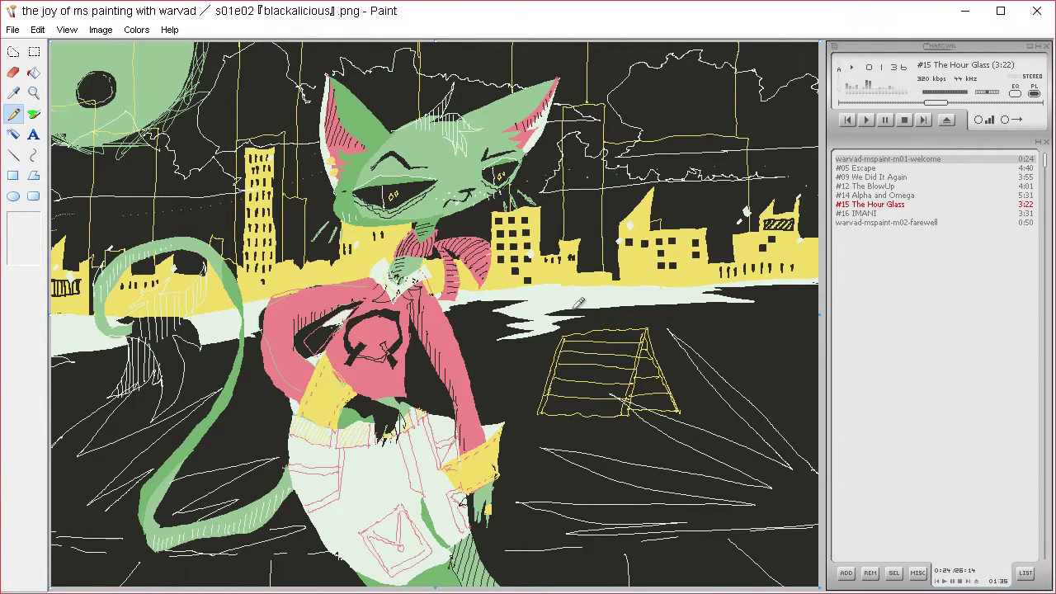
{"action": "mouse_move", "coordinate": [580, 302]}
{"action": "left_mouse_down"}
{"action": "mouse_move", "coordinate": [560, 334]}
{"action": "mouse_move", "coordinate": [599, 326]}
{"action": "mouse_move", "coordinate": [588, 299]}
{"action": "left_mouse_up"}
{"action": "mouse_move", "coordinate": [582, 313]}
{"action": "left_mouse_down"}
{"action": "mouse_move", "coordinate": [591, 330]}
{"action": "mouse_move", "coordinate": [588, 318]}
{"action": "mouse_move", "coordinate": [621, 328]}
{"action": "mouse_move", "coordinate": [651, 301]}
{"action": "mouse_move", "coordinate": [657, 310]}
{"action": "left_mouse_up"}
{"action": "key", "text": "ctrl+z"}
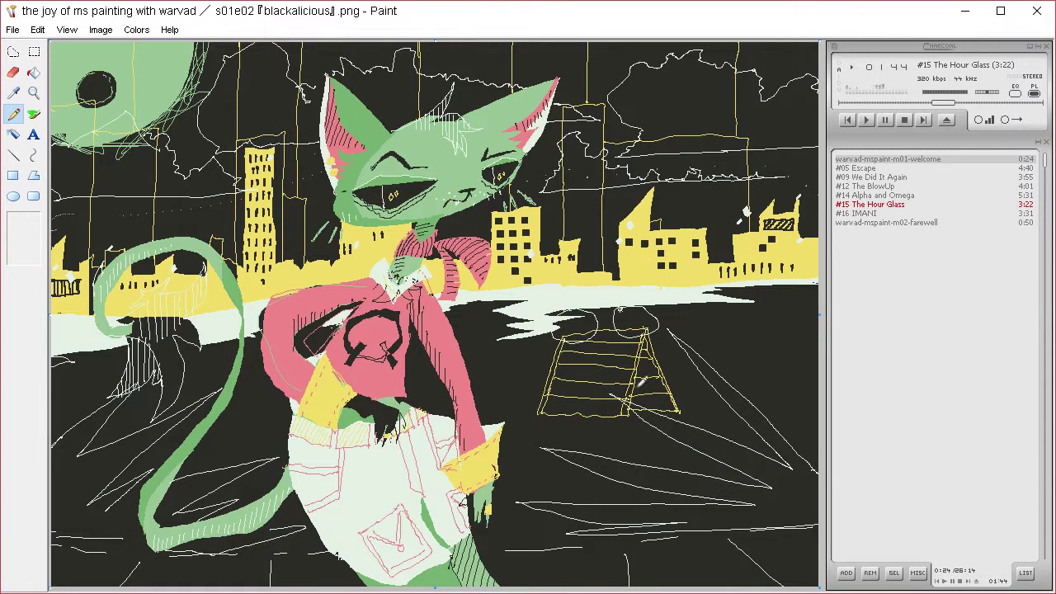
{"action": "key", "text": "ctrl+z"}
{"action": "key", "text": "ctrl+z"}
- Draw short pale vertical lines above the A-frame barrier and pale hatching between alternate slats of its front face
{"action": "left_click_drag", "start_coordinate": [570, 306], "coordinate": [569, 325]}
{"action": "mouse_move", "coordinate": [652, 302]}
{"action": "left_mouse_down"}
{"action": "mouse_move", "coordinate": [619, 325]}
{"action": "mouse_move", "coordinate": [619, 297]}
{"action": "mouse_move", "coordinate": [621, 328]}
{"action": "left_mouse_up"}
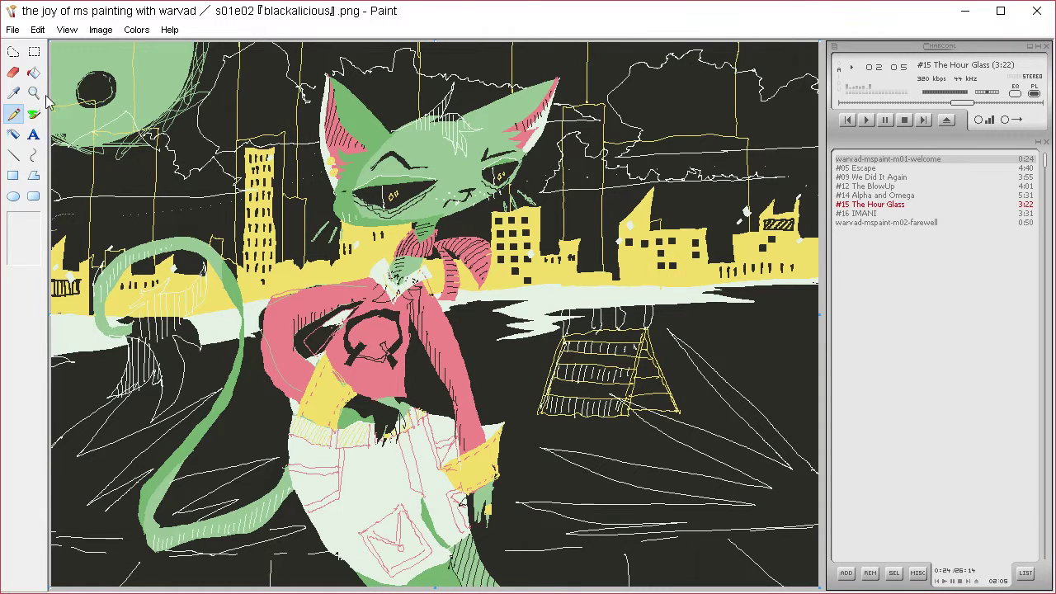
- Define a darker shade of the sweater's pink as a custom colour
{"action": "left_click", "coordinate": [136, 29]}
{"action": "left_click", "coordinate": [165, 48]}
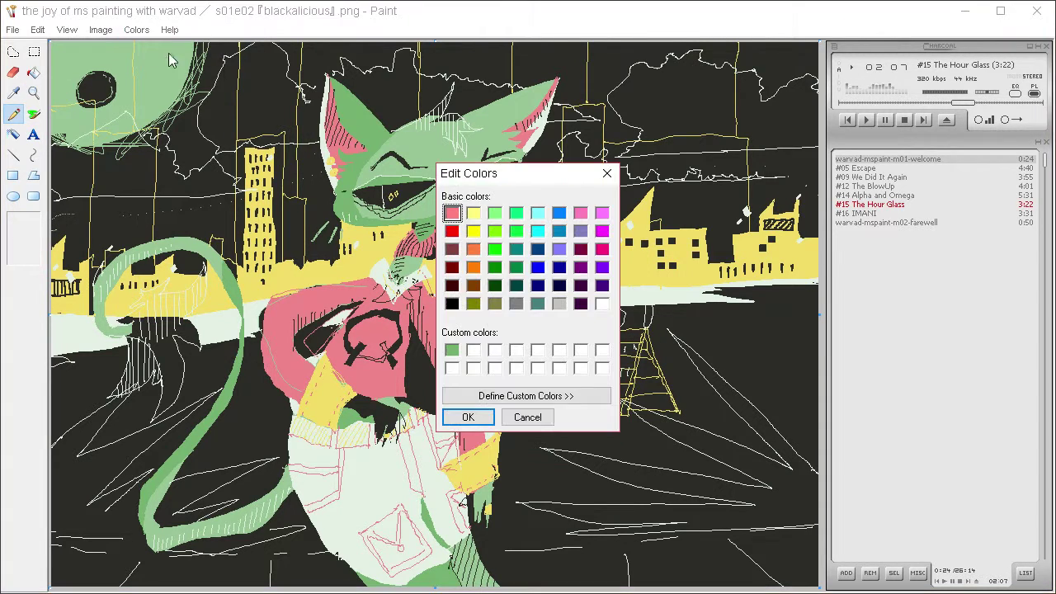
{"action": "left_click", "coordinate": [594, 396]}
{"action": "left_click_drag", "start_coordinate": [800, 234], "coordinate": [799, 247]}
{"action": "left_click", "coordinate": [660, 416]}
{"action": "left_click", "coordinate": [468, 417]}
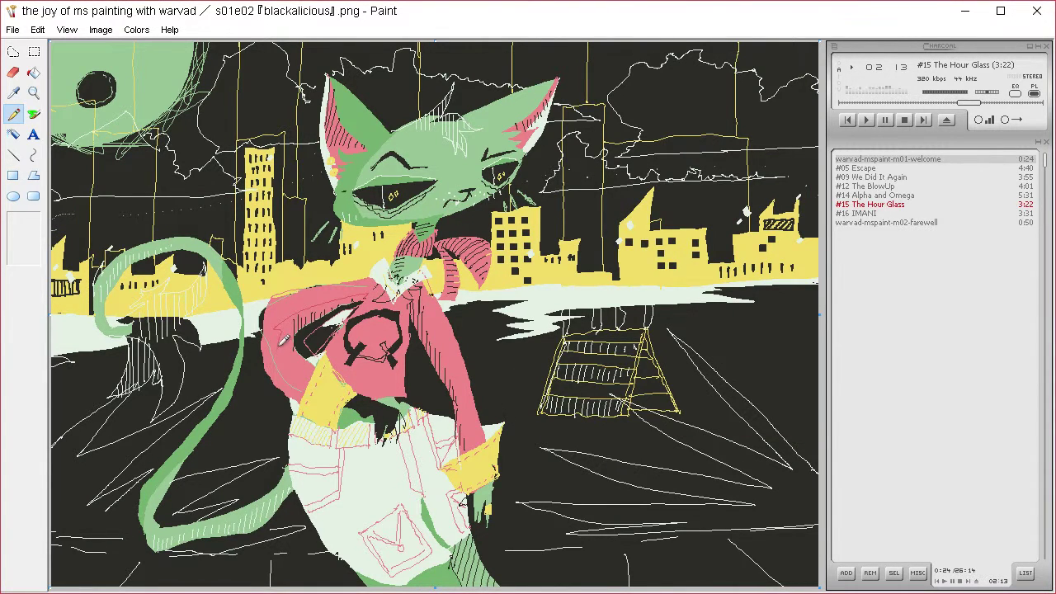
- Outline shadow shapes along both sweater sleeves and fill the hanging sleeve's shadow with the darker pink
{"action": "left_click_drag", "start_coordinate": [281, 341], "coordinate": [315, 376]}
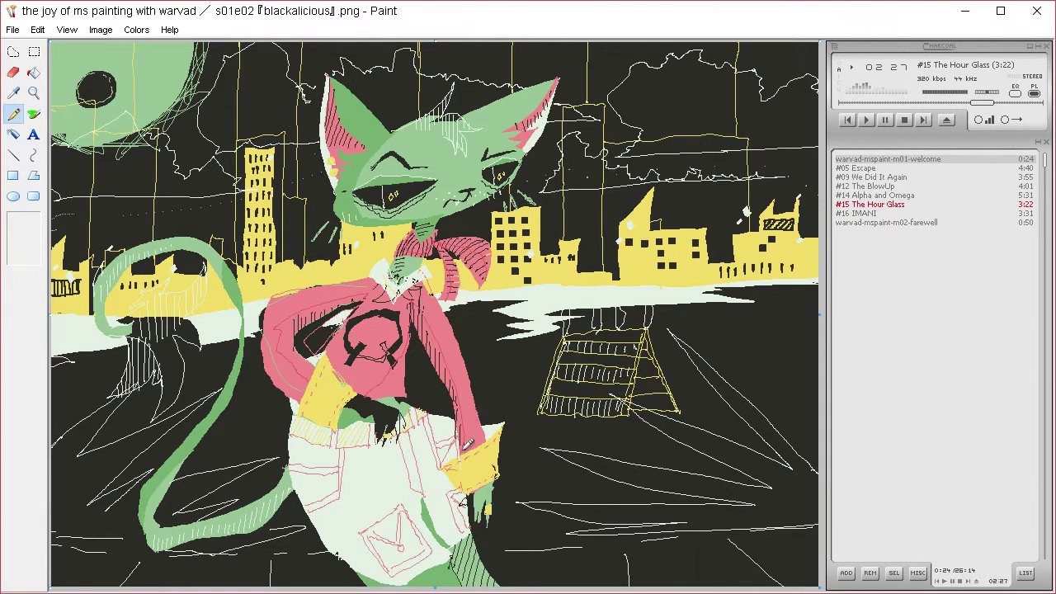
{"action": "left_click", "coordinate": [34, 72]}
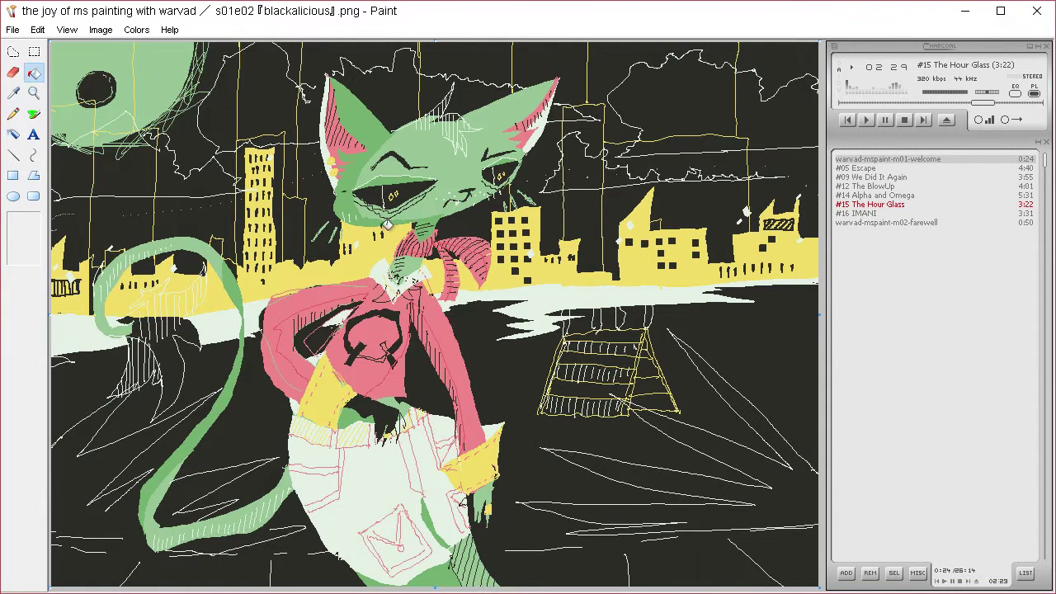
{"action": "left_click", "coordinate": [317, 371]}
{"action": "right_click", "coordinate": [322, 371]}
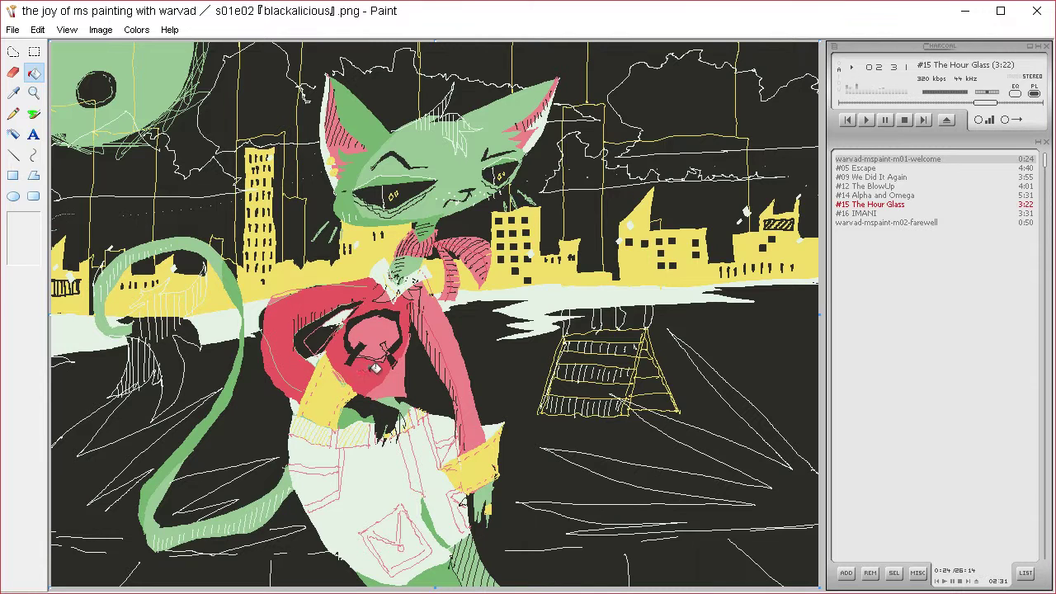
{"action": "left_click", "coordinate": [439, 324]}
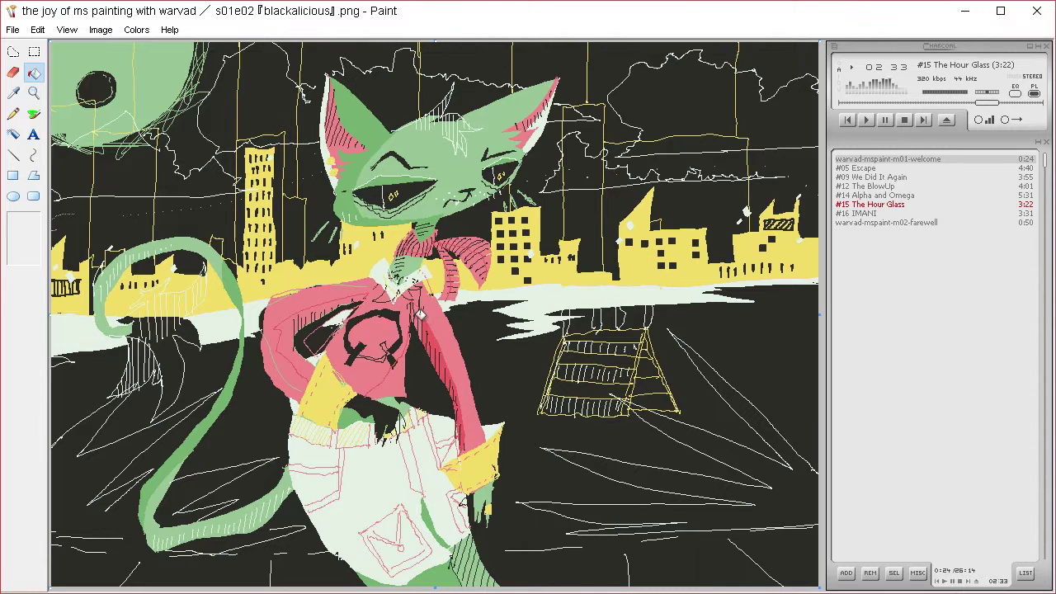
- Outline shadow areas on the scarf and fill them with the darker pink
{"action": "left_click", "coordinate": [460, 275]}
{"action": "key", "text": "ctrl+z"}
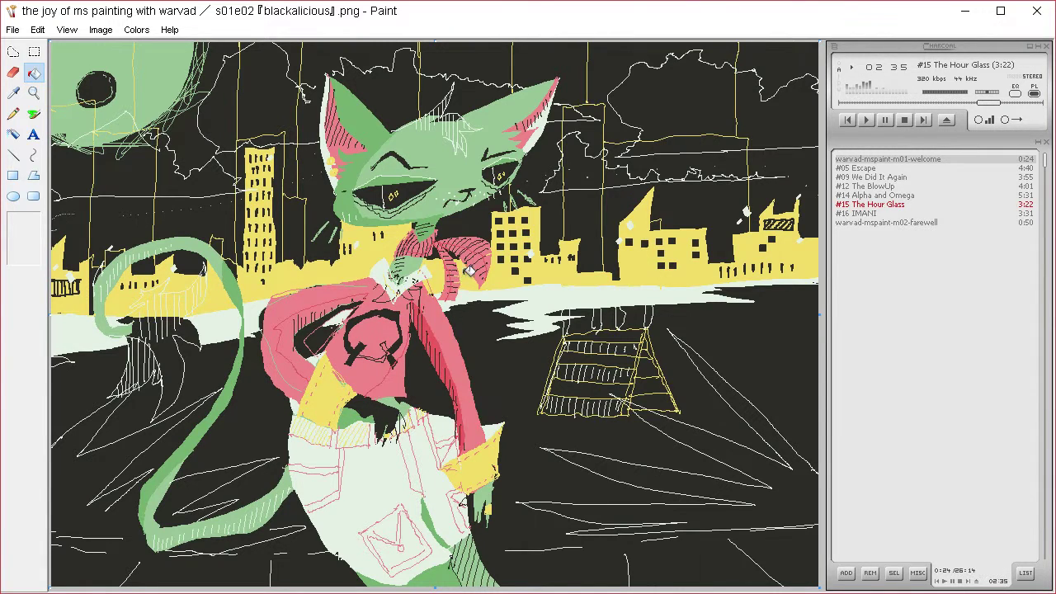
{"action": "left_click", "coordinate": [13, 113]}
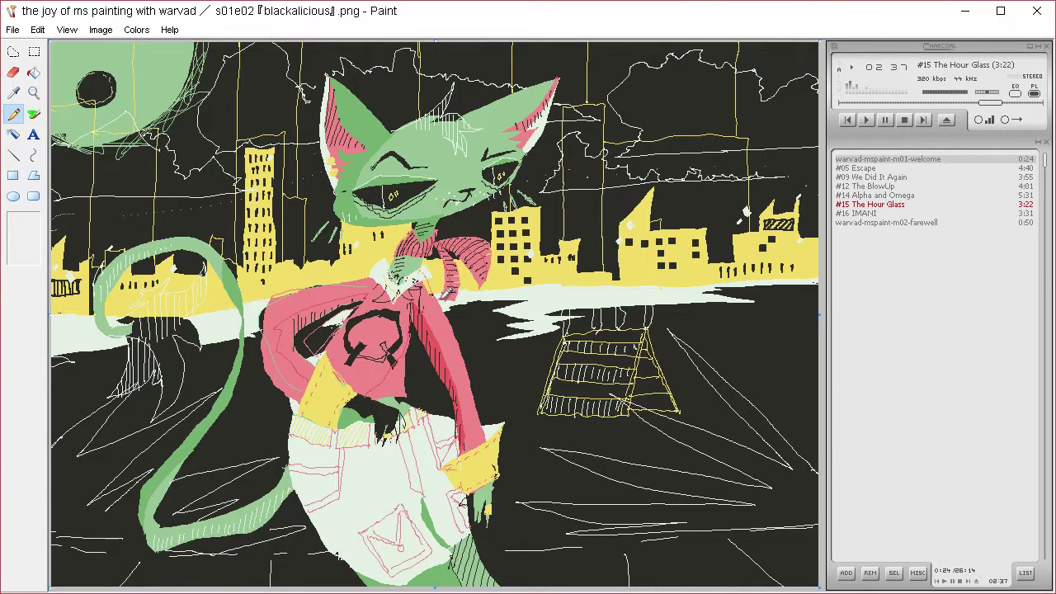
{"action": "left_click", "coordinate": [33, 73]}
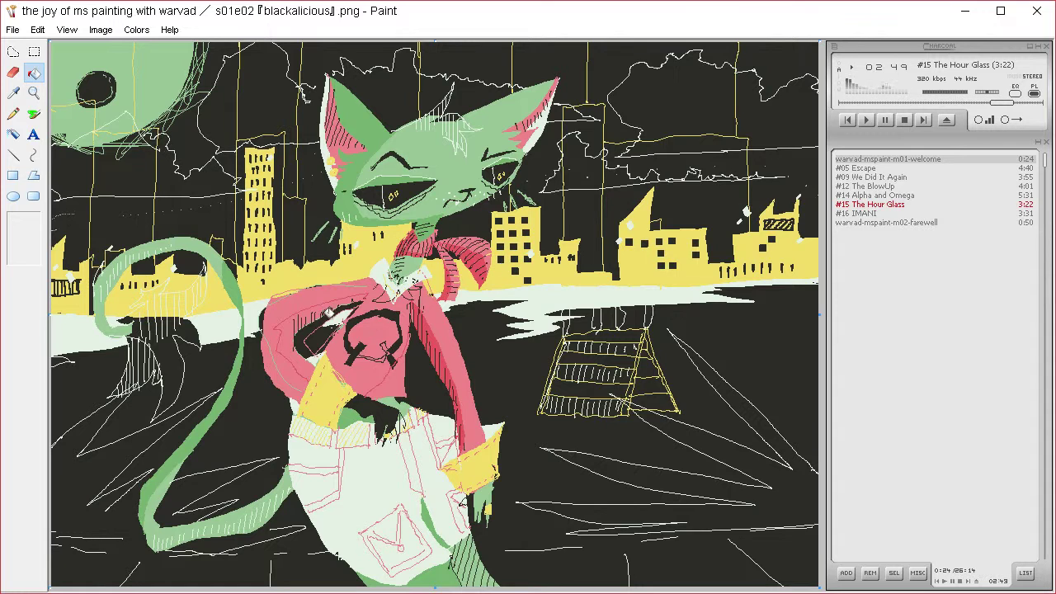
- Touch up the outlines in darker pink and fill the bent sleeve's shadow with it
{"action": "left_click", "coordinate": [13, 114]}
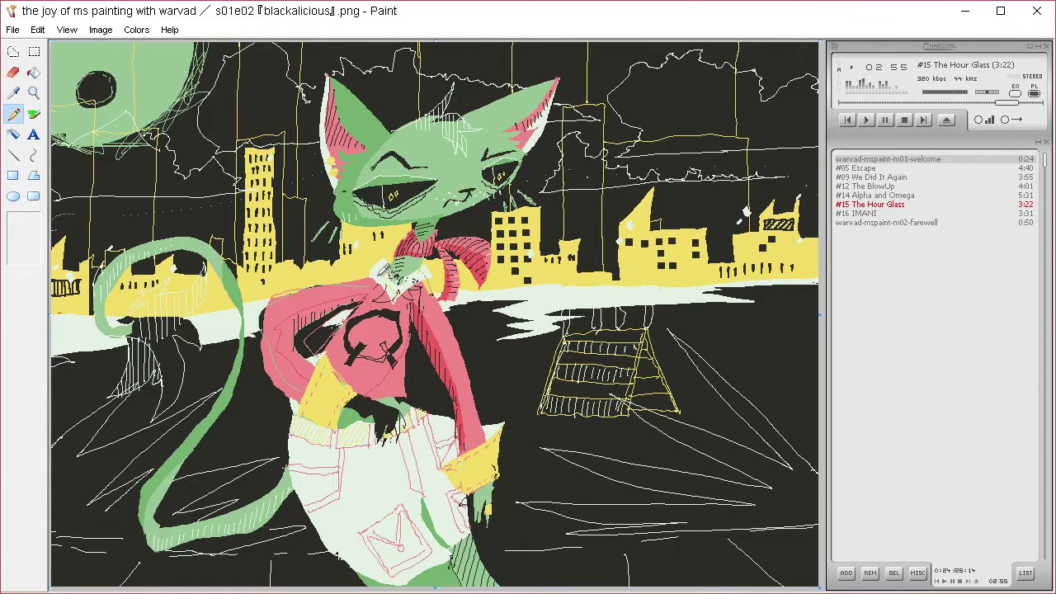
{"action": "left_click", "coordinate": [34, 72]}
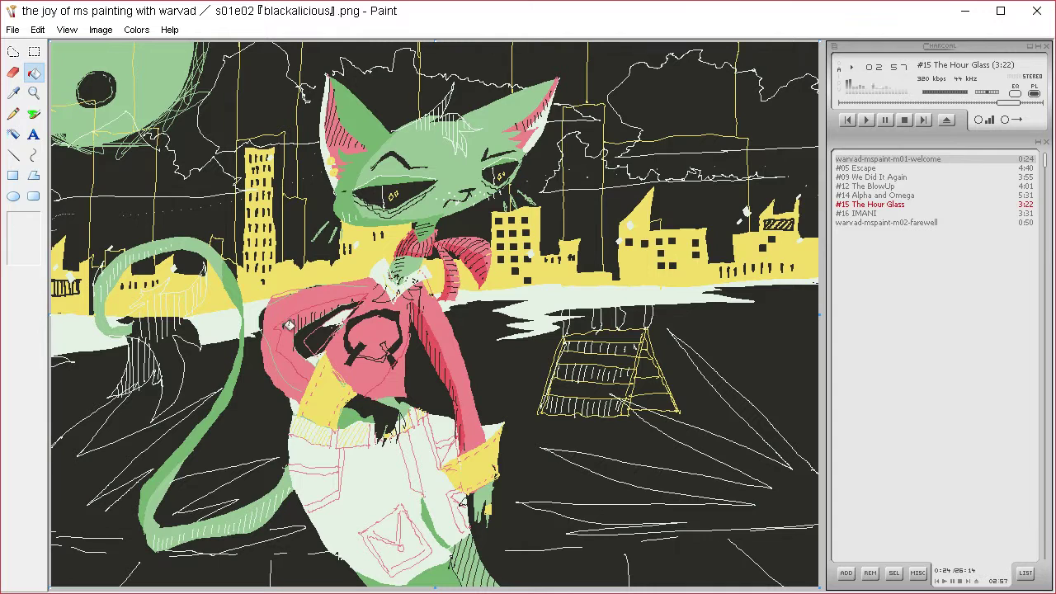
{"action": "left_click", "coordinate": [288, 326]}
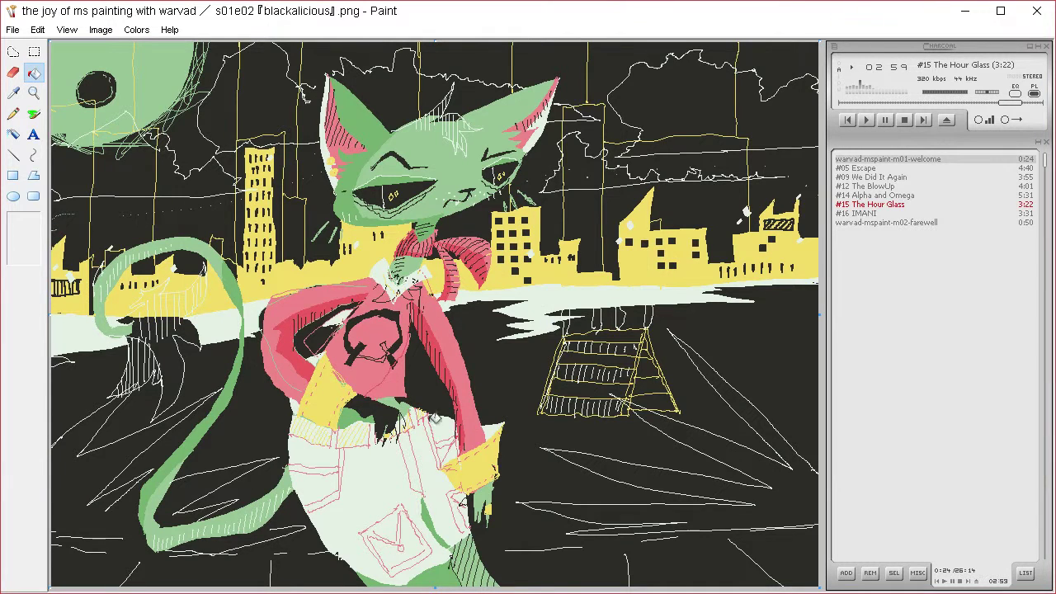
- Define a slightly darker shade of the shorts' pale colour as a custom colour, with red 220, green 237 and blue 220
{"action": "left_click", "coordinate": [13, 93]}
{"action": "left_click", "coordinate": [400, 449]}
{"action": "left_click", "coordinate": [136, 29]}
{"action": "left_click", "coordinate": [171, 48]}
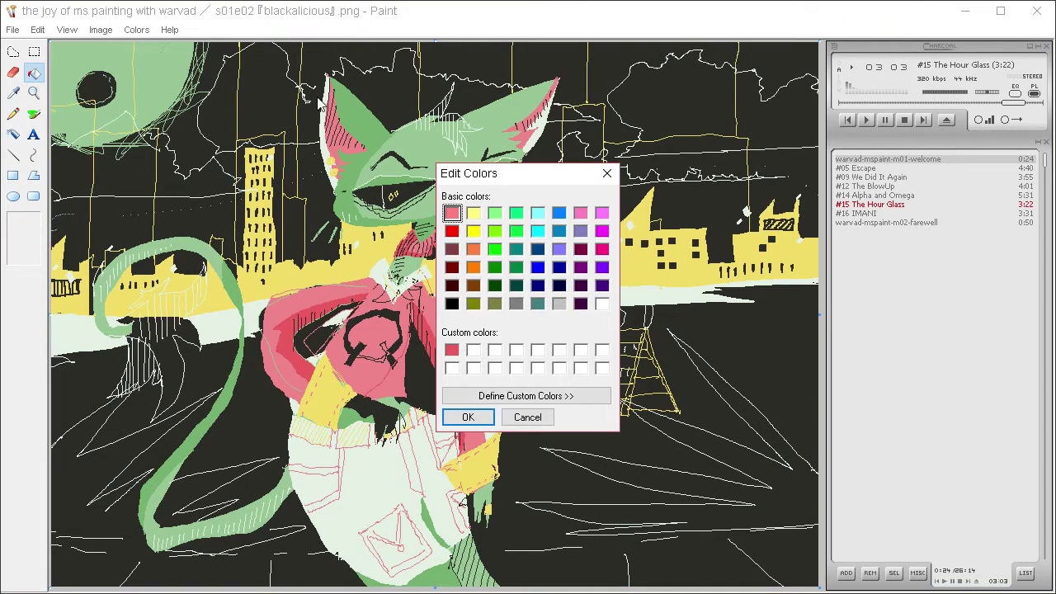
{"action": "left_click", "coordinate": [589, 396]}
{"action": "left_click_drag", "start_coordinate": [796, 206], "coordinate": [797, 205]}
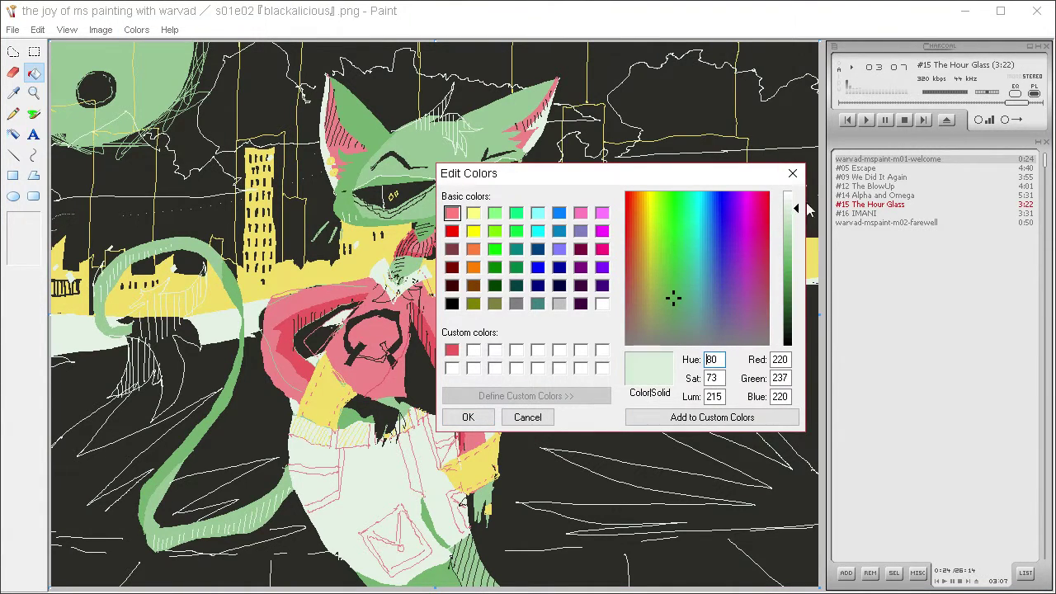
{"action": "left_click", "coordinate": [640, 417]}
{"action": "left_click", "coordinate": [468, 417]}
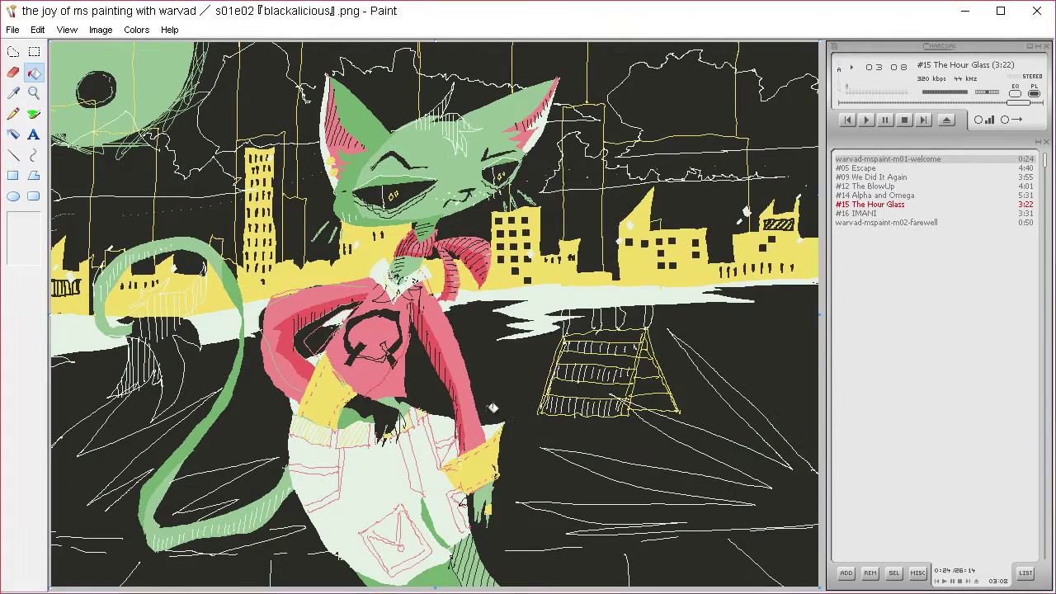
- Outline shadow areas on the pale shorts and fill them with the darker pale green
{"action": "left_click", "coordinate": [13, 113]}
{"action": "mouse_move", "coordinate": [303, 434]}
{"action": "left_mouse_down"}
{"action": "mouse_move", "coordinate": [360, 451]}
{"action": "mouse_move", "coordinate": [365, 475]}
{"action": "mouse_move", "coordinate": [323, 457]}
{"action": "left_mouse_up"}
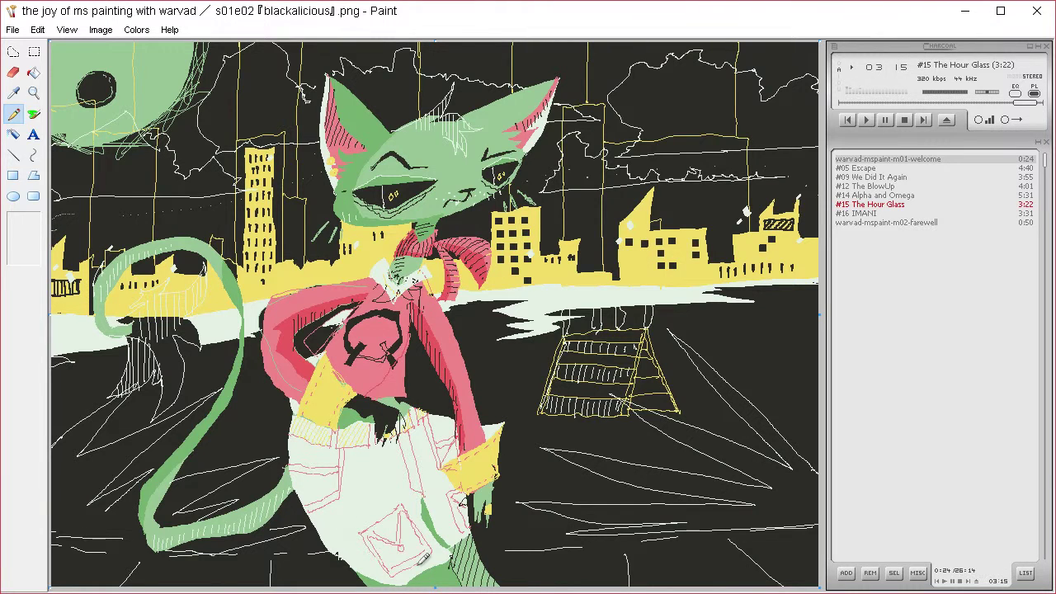
{"action": "left_click", "coordinate": [33, 73]}
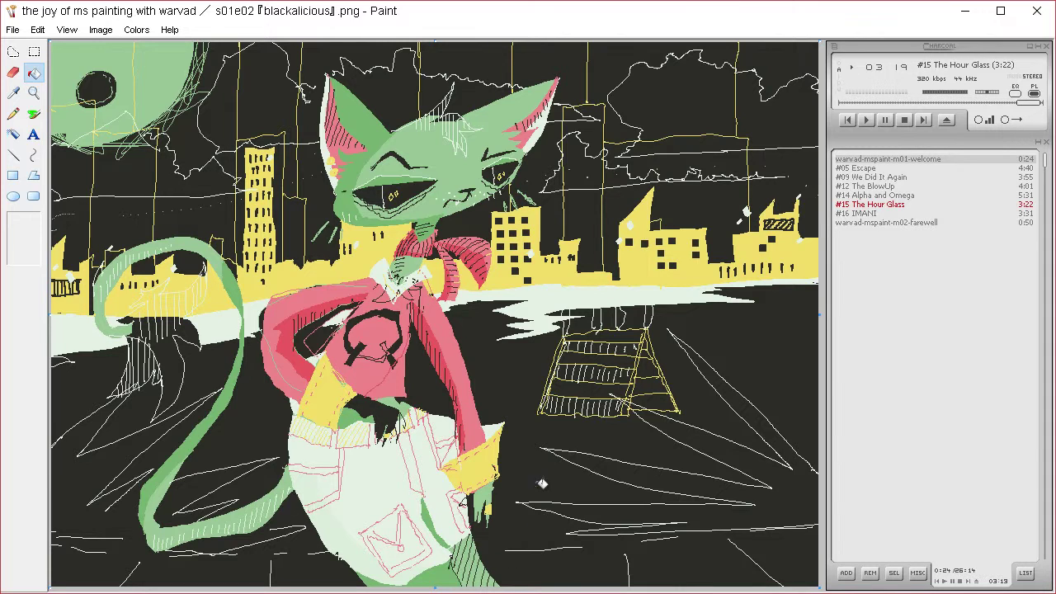
- Extend the darker pale green shading by outlining and filling additional shadow patches on the pale shorts
{"action": "left_click", "coordinate": [13, 114]}
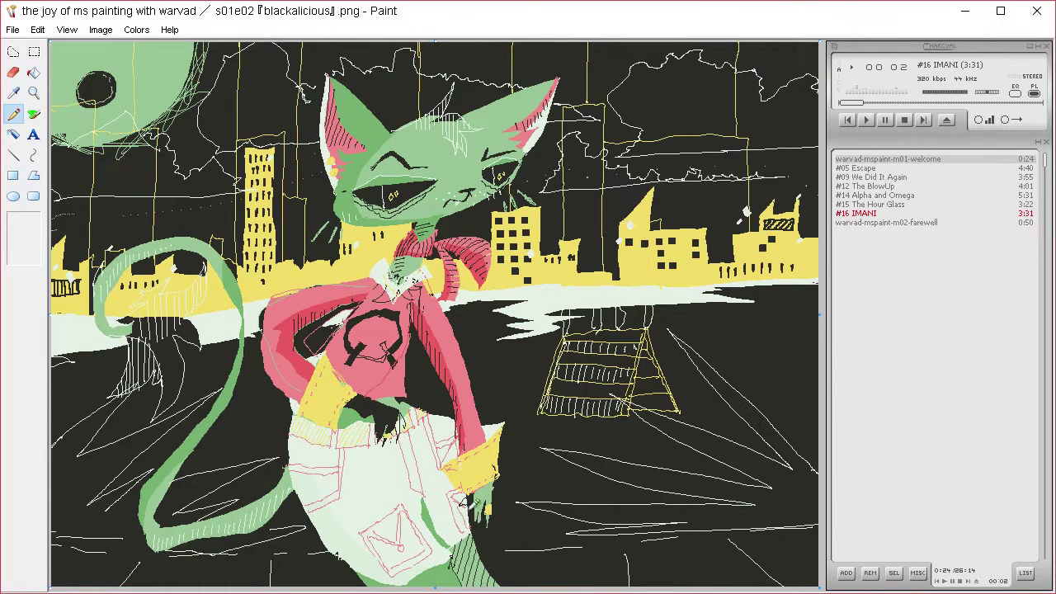
{"action": "left_click", "coordinate": [34, 72]}
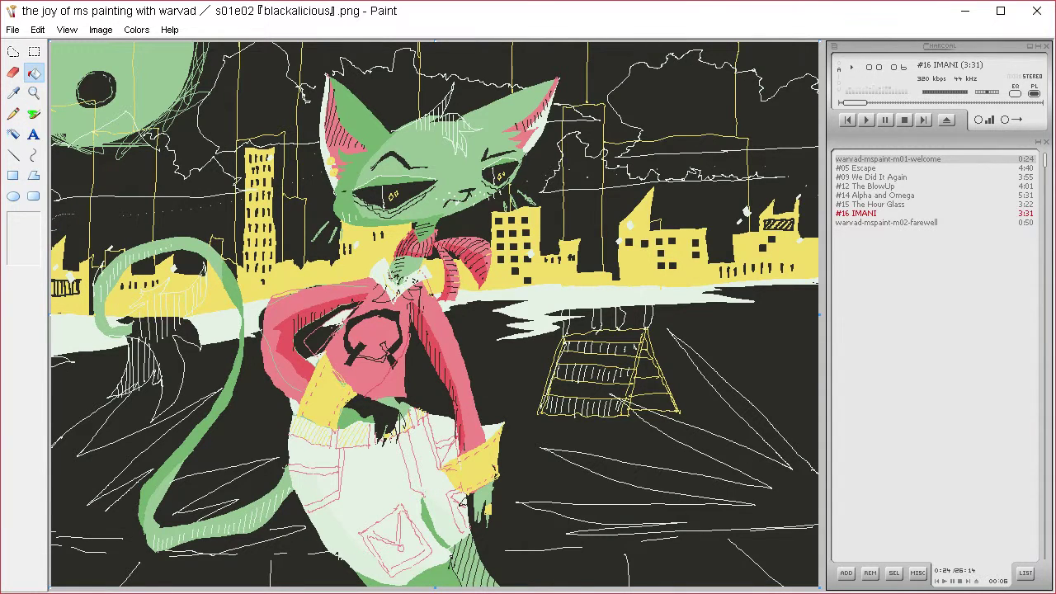
{"action": "left_click", "coordinate": [13, 115]}
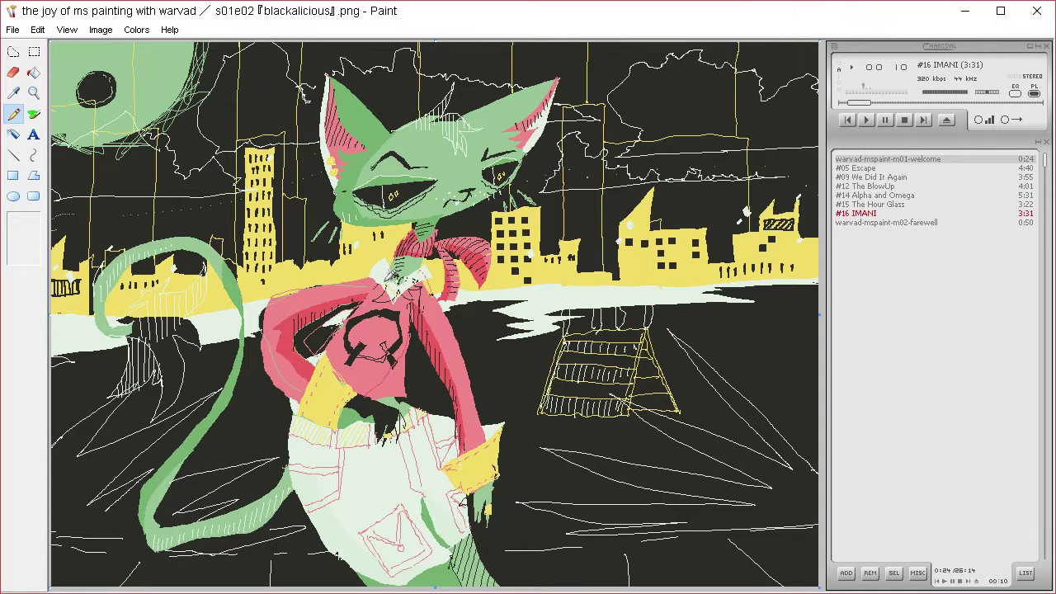
{"action": "left_click", "coordinate": [33, 73]}
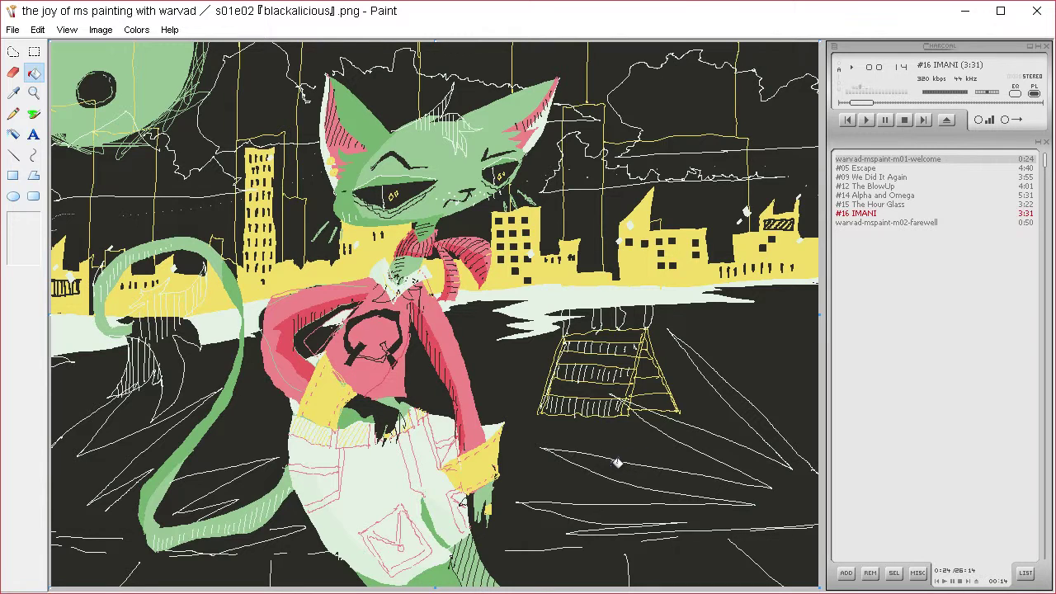
{"action": "left_click", "coordinate": [13, 115]}
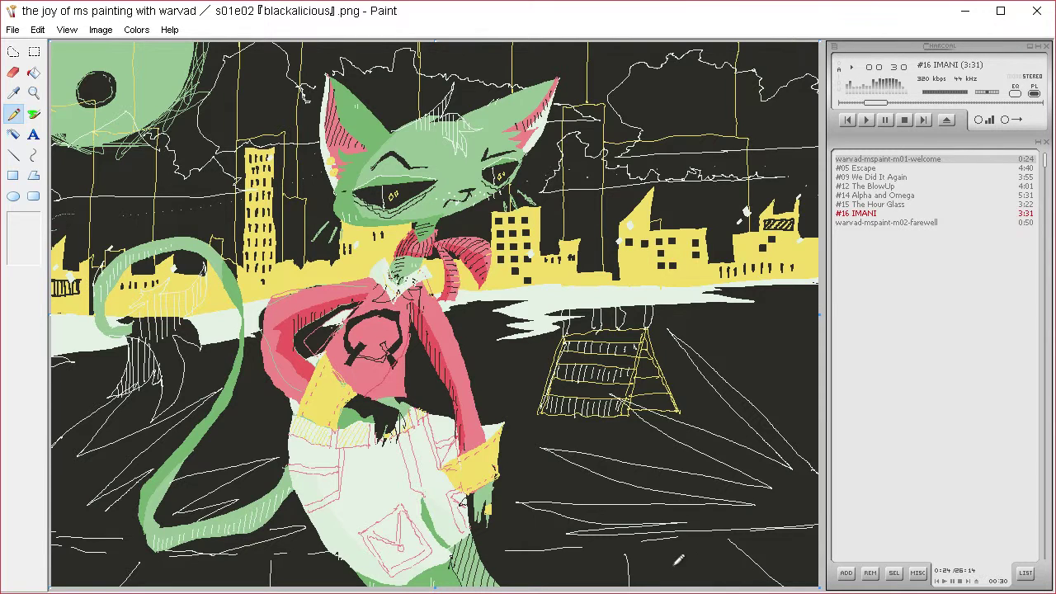
- Sample the near-black ground colour and draw thin ripple lines across the pale water strip below the skyline
{"action": "left_click", "coordinate": [13, 92]}
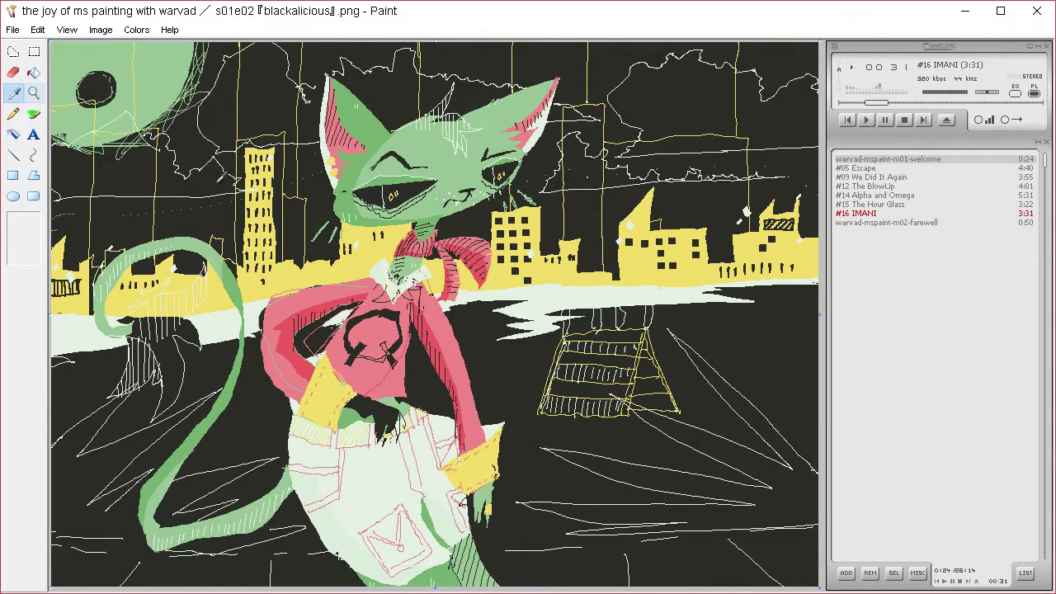
{"action": "left_click", "coordinate": [95, 326]}
{"action": "left_click", "coordinate": [13, 92]}
{"action": "left_click", "coordinate": [91, 358]}
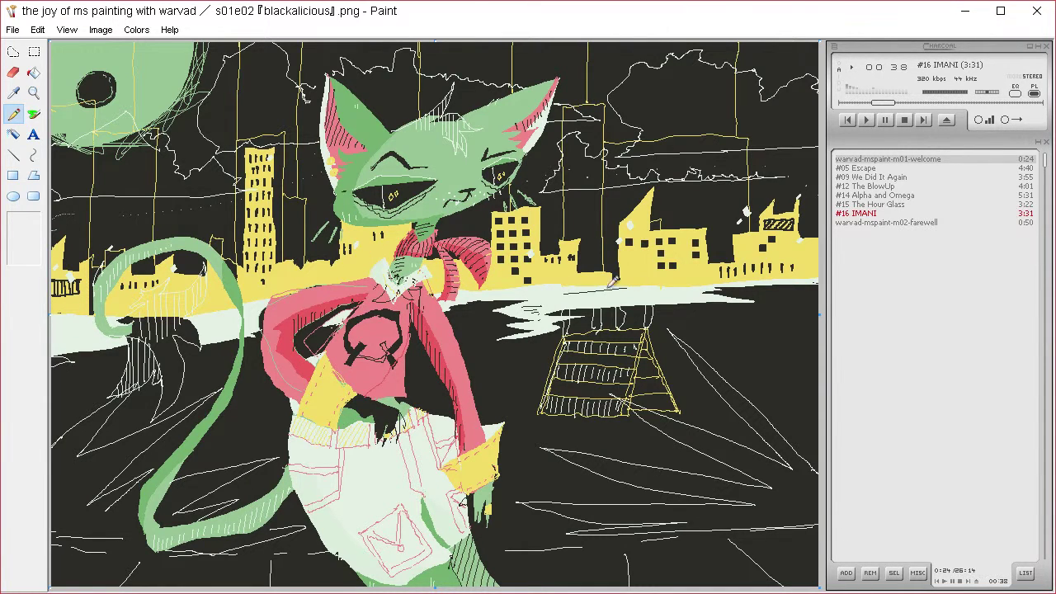
- Define a darker shade of the skyline's yellow as a custom colour, with red 238, green 211 and blue 62
{"action": "left_click", "coordinate": [13, 92]}
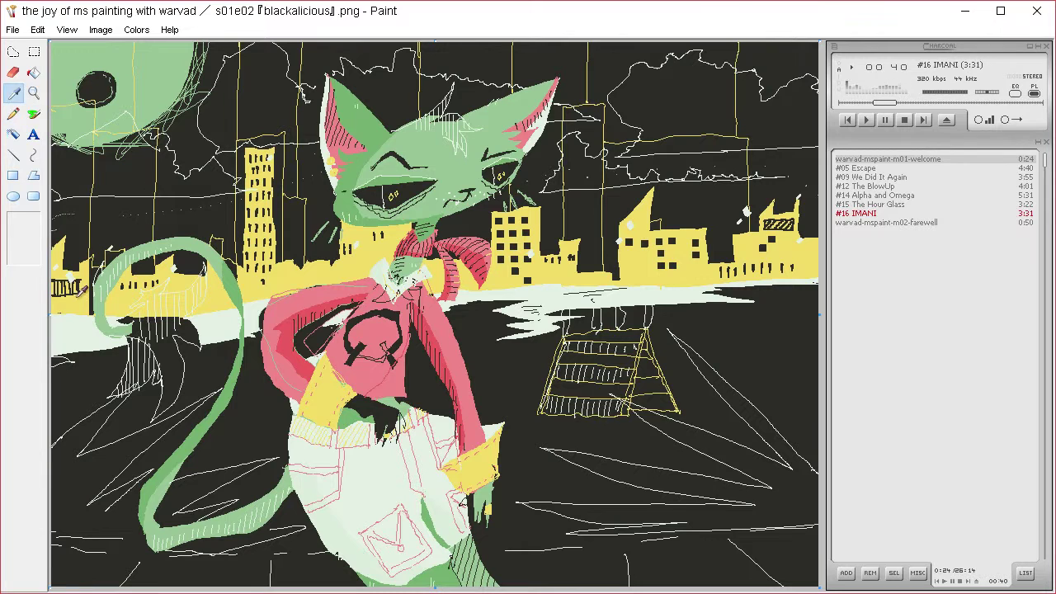
{"action": "left_click", "coordinate": [81, 293]}
{"action": "left_click", "coordinate": [136, 29]}
{"action": "left_click", "coordinate": [165, 47]}
{"action": "left_click", "coordinate": [525, 396]}
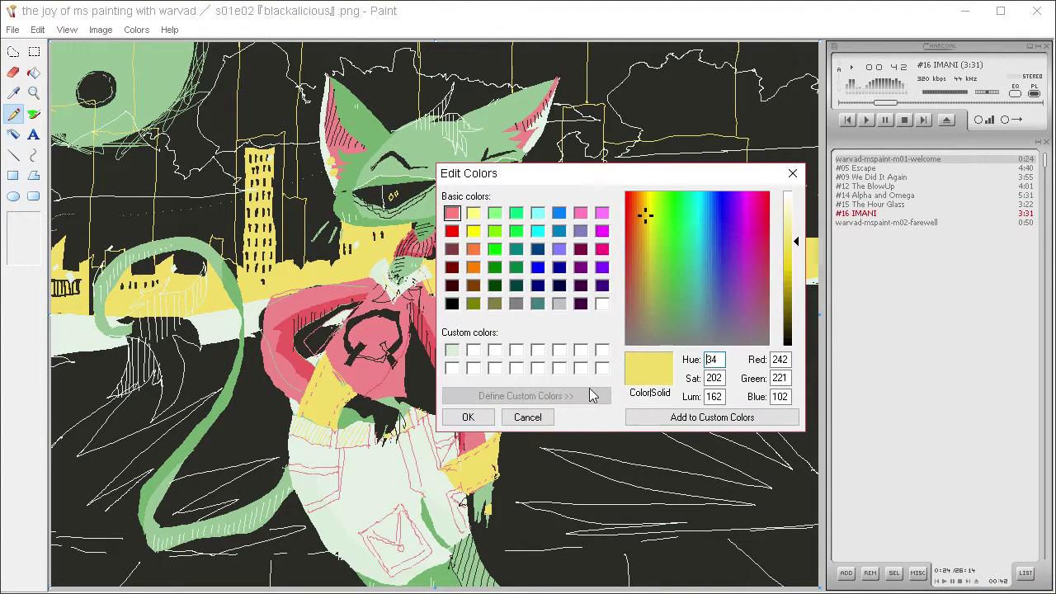
{"action": "left_click_drag", "start_coordinate": [797, 244], "coordinate": [797, 255]}
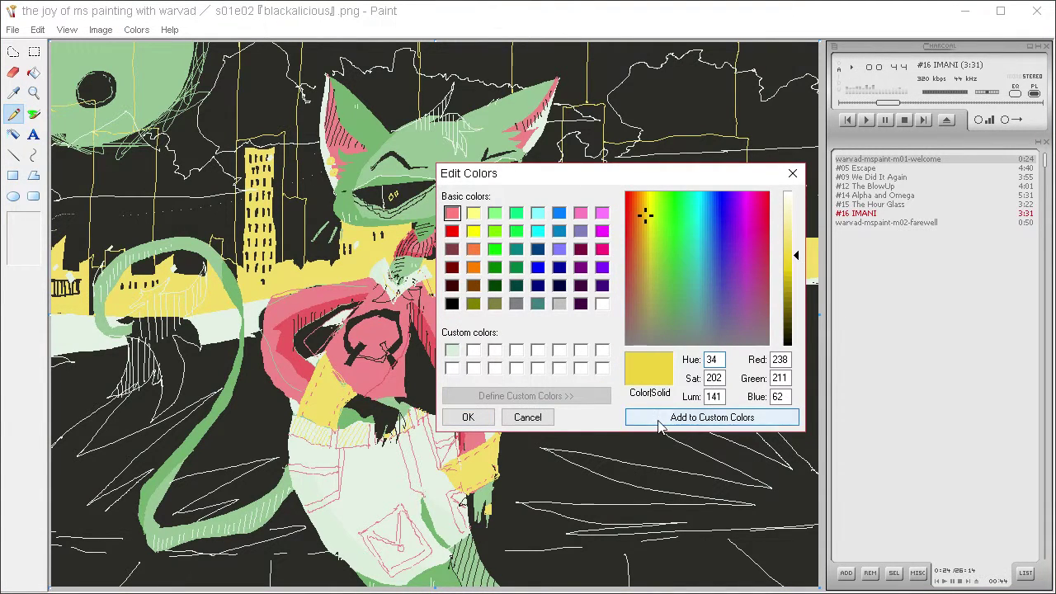
{"action": "left_click", "coordinate": [639, 421]}
{"action": "left_click", "coordinate": [488, 421]}
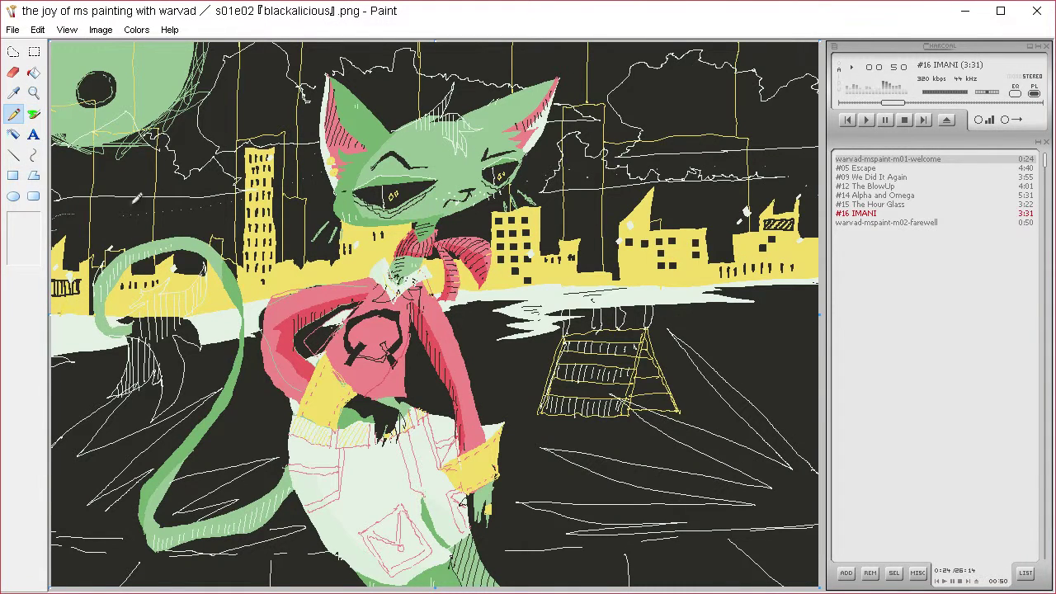
- Outline shadow areas across the yellow skyline buildings and fill them with the darker yellow
{"action": "left_click", "coordinate": [34, 72]}
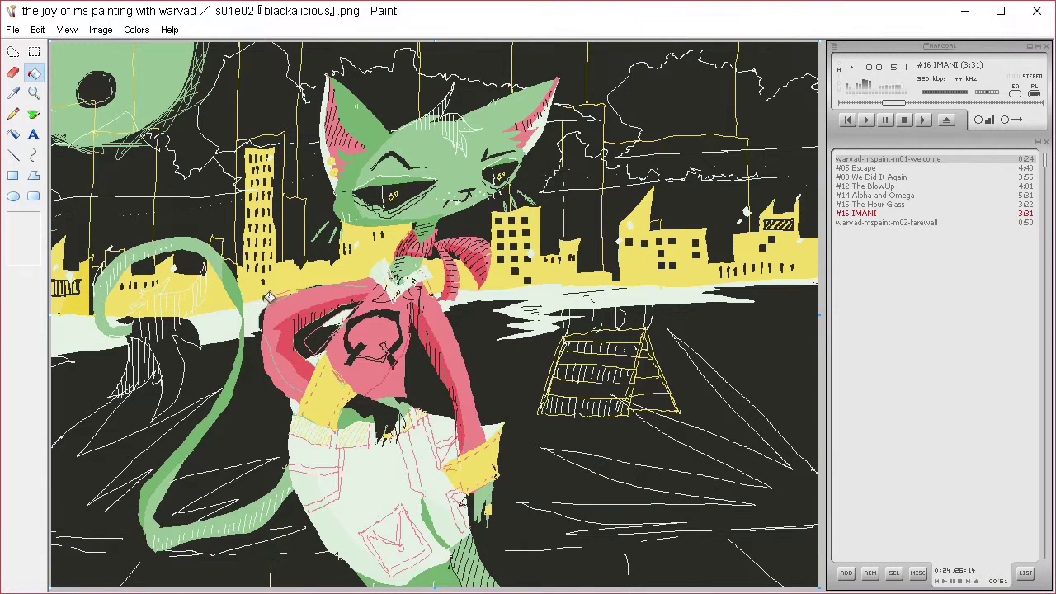
{"action": "left_click", "coordinate": [13, 113]}
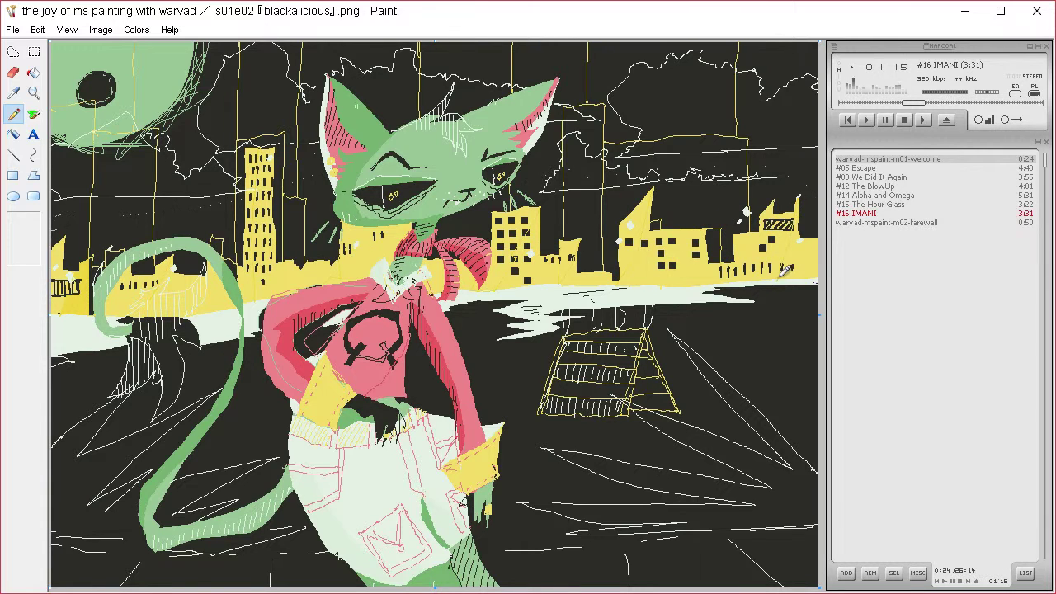
{"action": "left_click", "coordinate": [33, 72]}
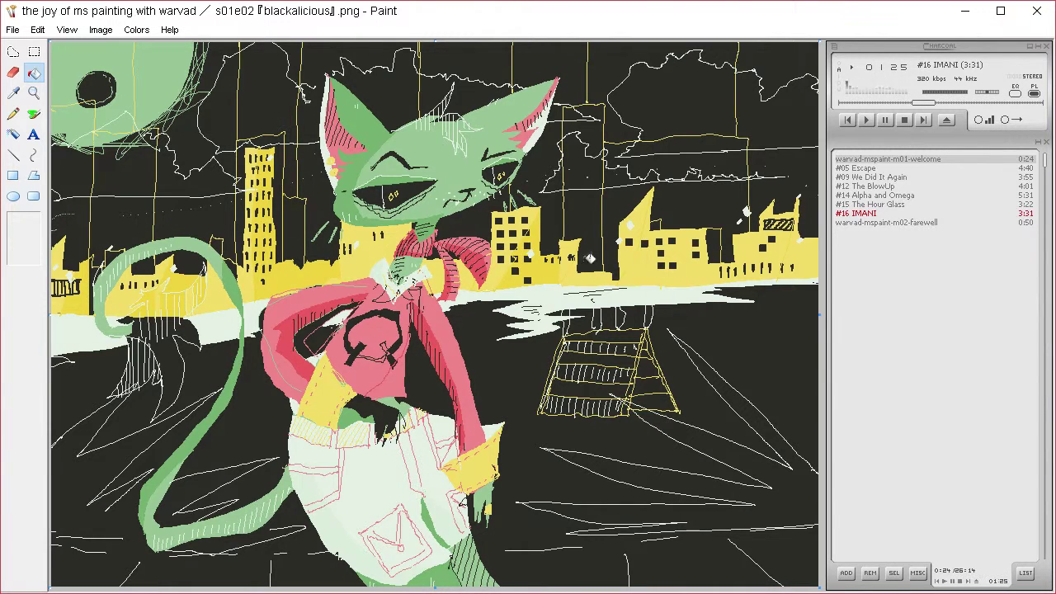
{"action": "left_click", "coordinate": [661, 270]}
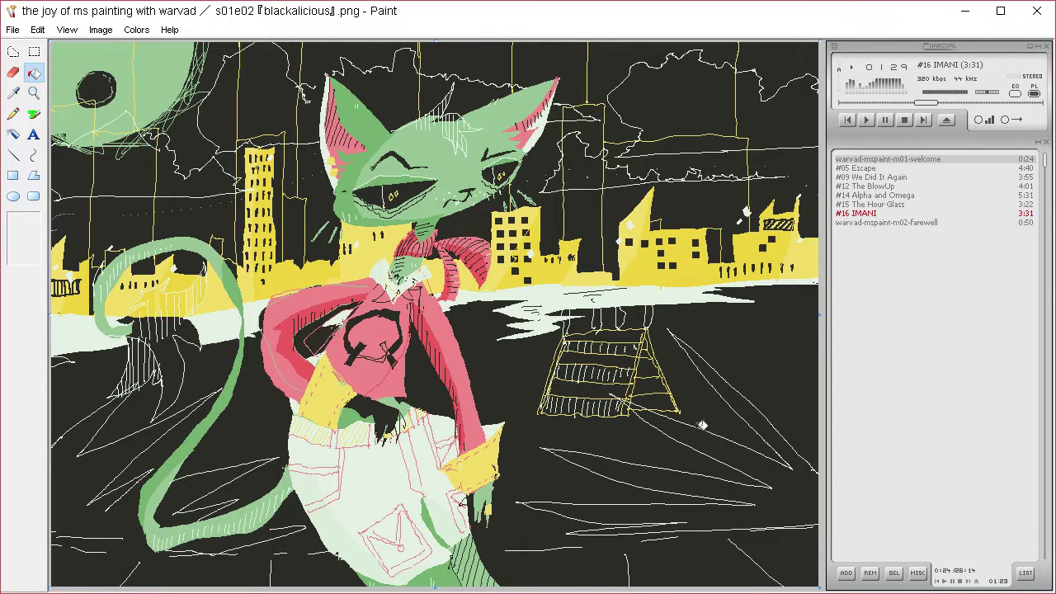
- Sample the shorts' pale colour and draw fine ripple lines on the dark water below the shoreline
{"action": "left_click", "coordinate": [13, 92]}
{"action": "left_click", "coordinate": [372, 489]}
{"action": "left_click", "coordinate": [13, 113]}
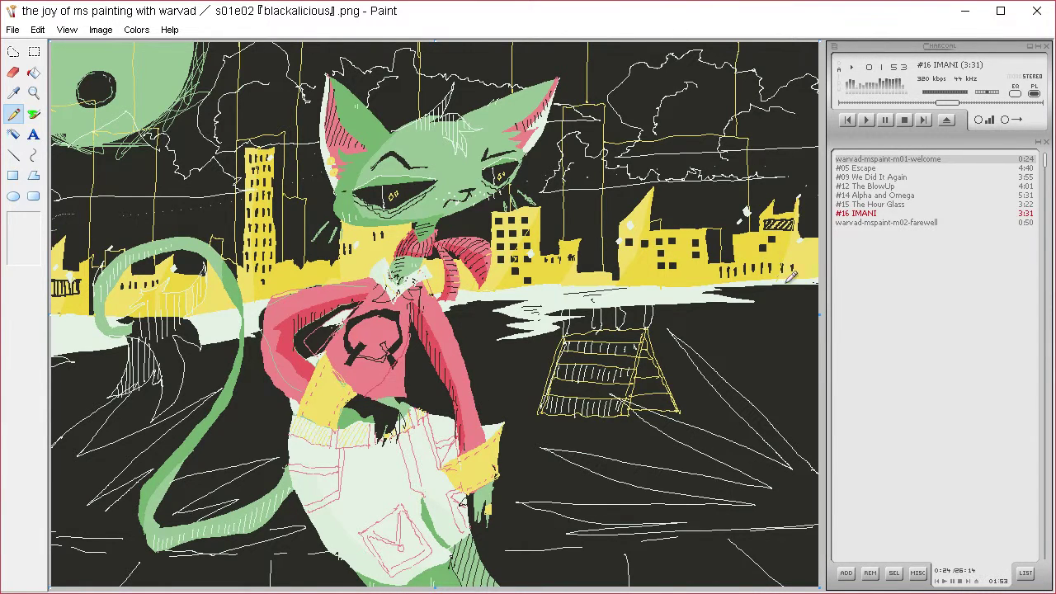
{"action": "mouse_move", "coordinate": [812, 284]}
{"action": "left_mouse_down"}
{"action": "mouse_move", "coordinate": [786, 296]}
{"action": "mouse_move", "coordinate": [803, 298]}
{"action": "mouse_move", "coordinate": [780, 331]}
{"action": "mouse_move", "coordinate": [756, 340]}
{"action": "mouse_move", "coordinate": [790, 316]}
{"action": "left_mouse_up"}
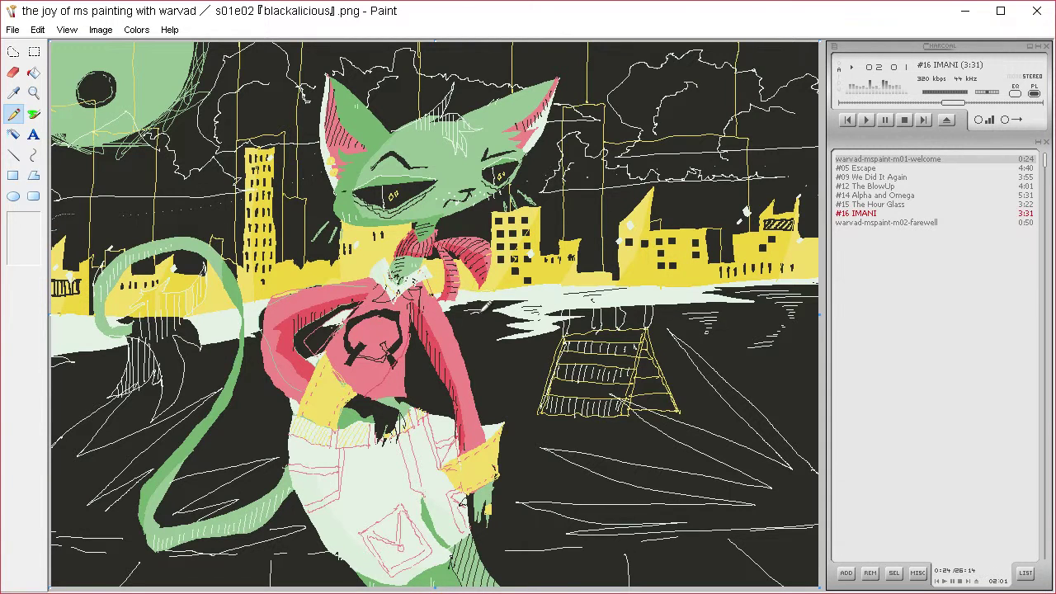
{"action": "left_click", "coordinate": [33, 73]}
{"action": "left_click", "coordinate": [75, 480]}
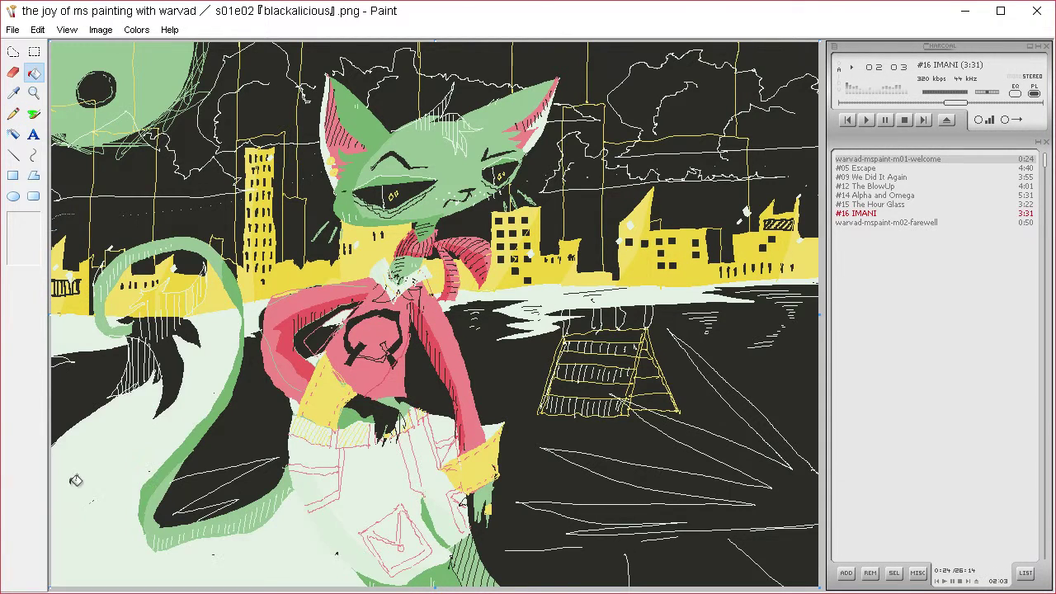
{"action": "key", "text": "ctrl+z"}
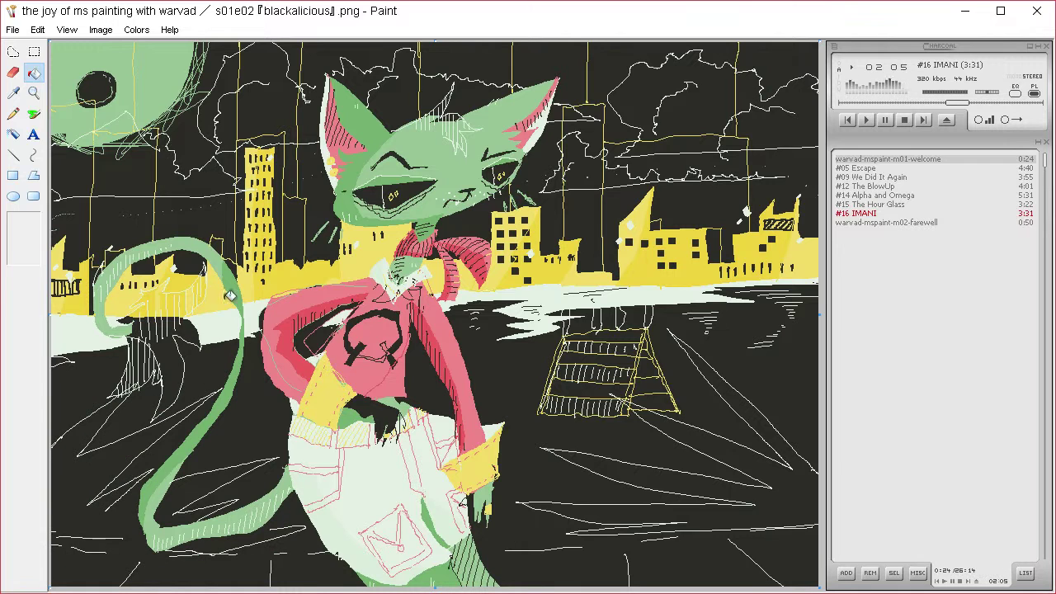
- Draw pale zigzag spikes in the foreground around the tail's lower bend and fill the area beneath them with the pale colour
{"action": "left_click", "coordinate": [12, 113]}
{"action": "mouse_move", "coordinate": [86, 420]}
{"action": "left_mouse_down"}
{"action": "mouse_move", "coordinate": [31, 491]}
{"action": "mouse_move", "coordinate": [106, 398]}
{"action": "mouse_move", "coordinate": [59, 511]}
{"action": "mouse_move", "coordinate": [200, 407]}
{"action": "mouse_move", "coordinate": [139, 494]}
{"action": "mouse_move", "coordinate": [154, 513]}
{"action": "mouse_move", "coordinate": [298, 435]}
{"action": "left_mouse_up"}
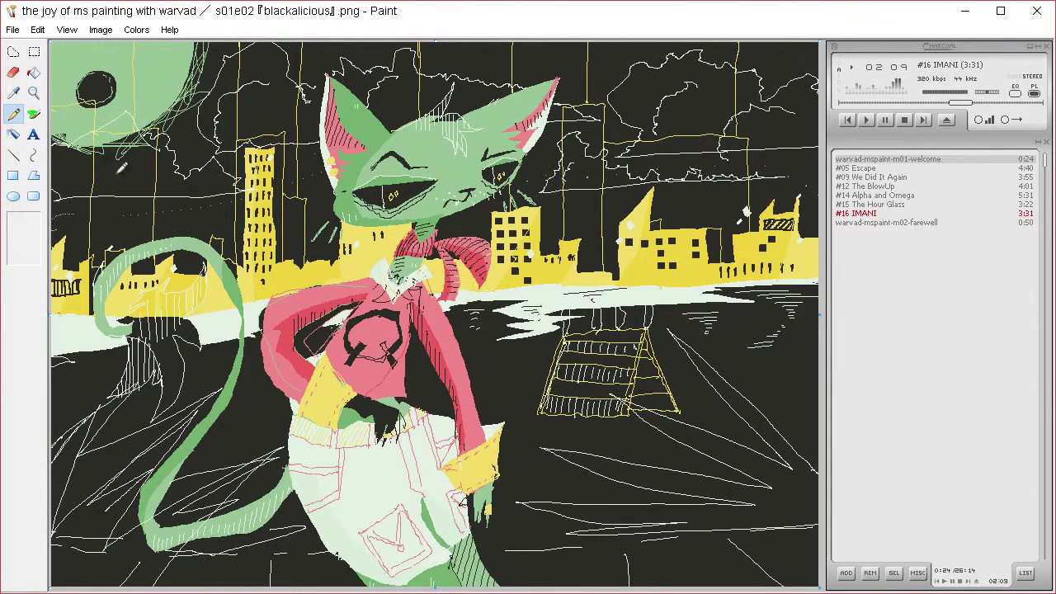
{"action": "left_click", "coordinate": [33, 72]}
{"action": "left_click", "coordinate": [71, 465]}
{"action": "left_click", "coordinate": [96, 467]}
{"action": "left_click", "coordinate": [97, 516]}
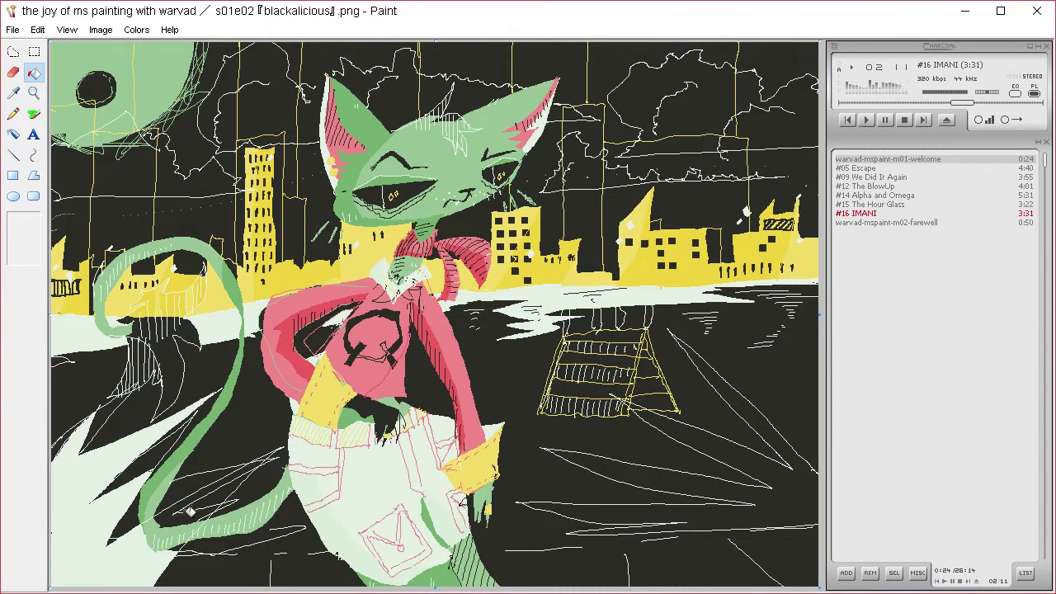
{"action": "left_click", "coordinate": [190, 512]}
{"action": "left_click", "coordinate": [195, 547]}
{"action": "key", "text": "ctrl+z"}
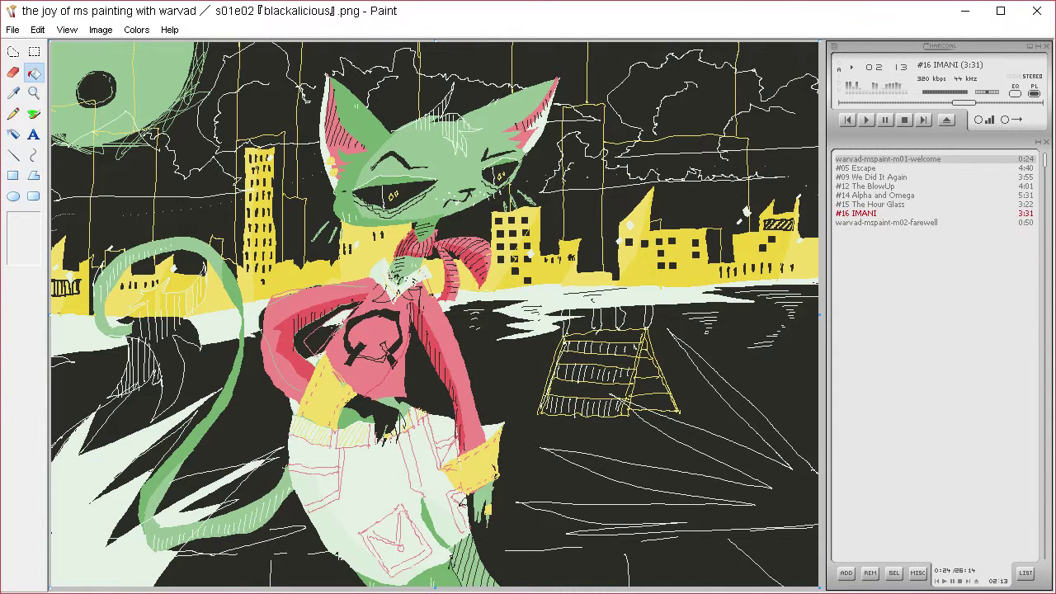
- Draw pale zigzag spikes between the tail and the cat's leg and fill the areas beneath them with the pale colour
{"action": "left_click", "coordinate": [13, 114]}
{"action": "mouse_move", "coordinate": [198, 546]}
{"action": "left_mouse_down"}
{"action": "mouse_move", "coordinate": [195, 580]}
{"action": "mouse_move", "coordinate": [250, 535]}
{"action": "mouse_move", "coordinate": [270, 566]}
{"action": "mouse_move", "coordinate": [290, 514]}
{"action": "mouse_move", "coordinate": [318, 584]}
{"action": "mouse_move", "coordinate": [322, 542]}
{"action": "mouse_move", "coordinate": [361, 571]}
{"action": "left_mouse_up"}
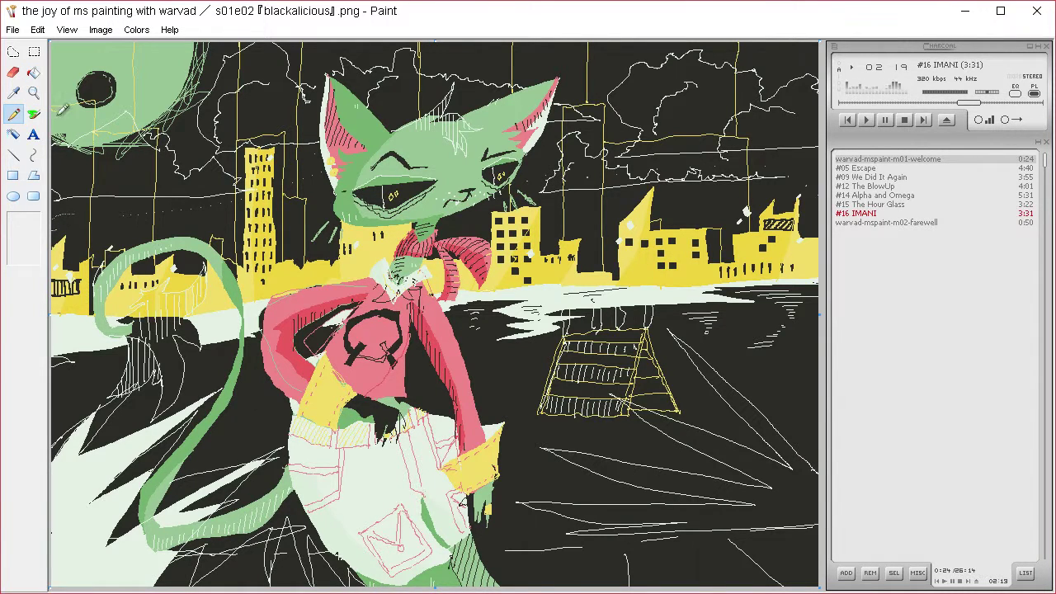
{"action": "left_click", "coordinate": [33, 72]}
{"action": "left_click", "coordinate": [200, 571]}
{"action": "left_click", "coordinate": [236, 576]}
{"action": "left_click", "coordinate": [289, 573]}
{"action": "left_click", "coordinate": [327, 576]}
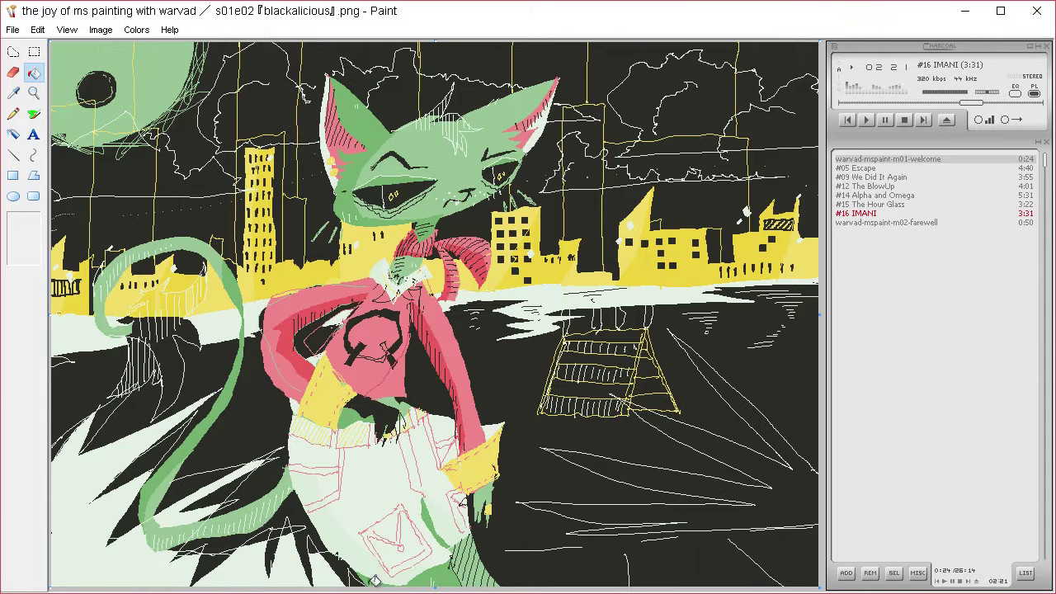
{"action": "left_click", "coordinate": [361, 579]}
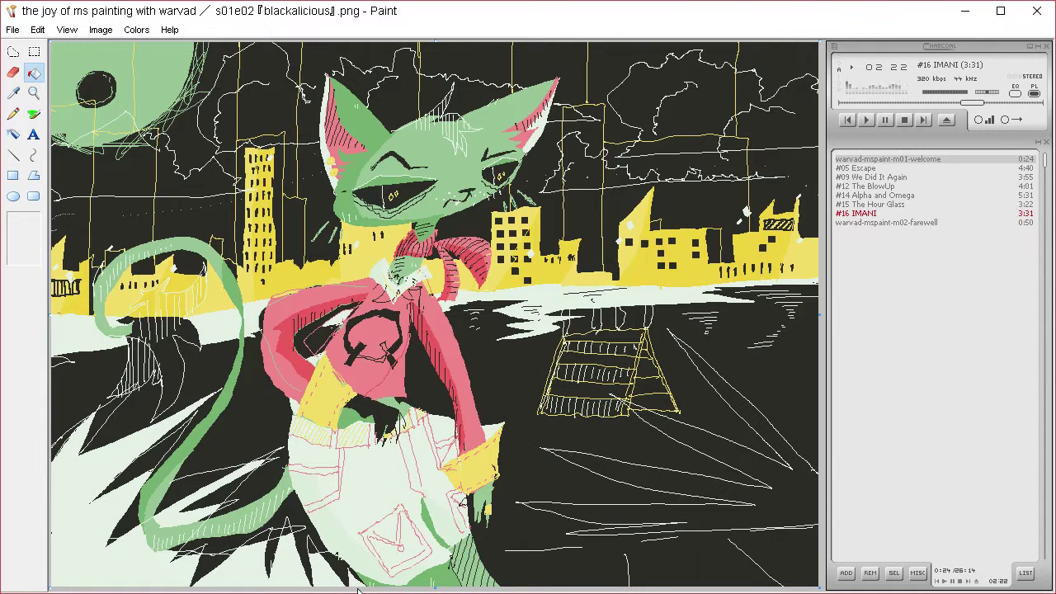
- Draw pale zigzag spike outlines across the foreground from the cat's leg to the canvas edge
{"action": "left_click", "coordinate": [14, 113]}
{"action": "mouse_move", "coordinate": [517, 554]}
{"action": "left_mouse_down"}
{"action": "mouse_move", "coordinate": [569, 584]}
{"action": "mouse_move", "coordinate": [602, 524]}
{"action": "mouse_move", "coordinate": [673, 581]}
{"action": "left_mouse_up"}
{"action": "mouse_move", "coordinate": [652, 497]}
{"action": "left_mouse_down"}
{"action": "mouse_move", "coordinate": [749, 522]}
{"action": "mouse_move", "coordinate": [849, 479]}
{"action": "left_mouse_up"}
- Fill the foreground spikes beside the cat's leg with the pale colour
{"action": "left_click", "coordinate": [34, 73]}
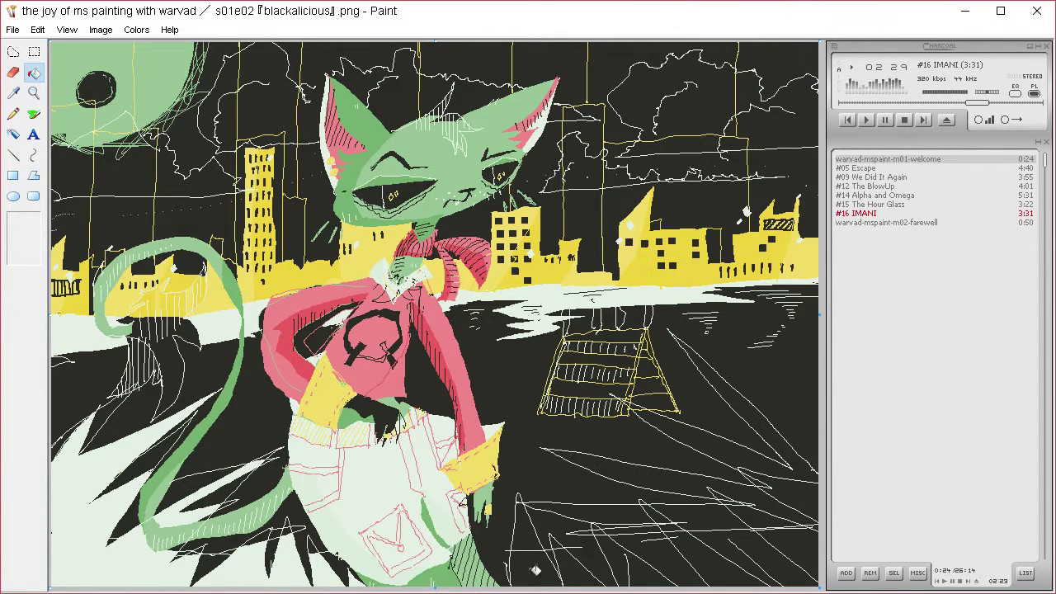
{"action": "left_click", "coordinate": [534, 571]}
{"action": "left_click", "coordinate": [552, 573]}
{"action": "left_click", "coordinate": [649, 571]}
{"action": "left_click", "coordinate": [711, 551]}
{"action": "left_click", "coordinate": [748, 543]}
{"action": "left_click", "coordinate": [784, 542]}
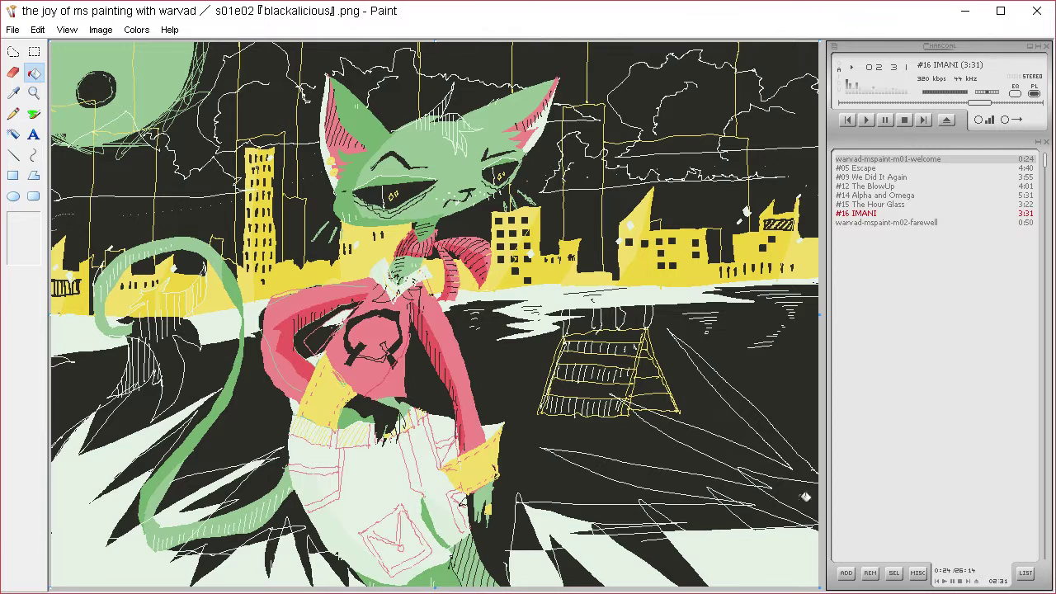
{"action": "left_click", "coordinate": [805, 495]}
{"action": "left_click", "coordinate": [786, 507]}
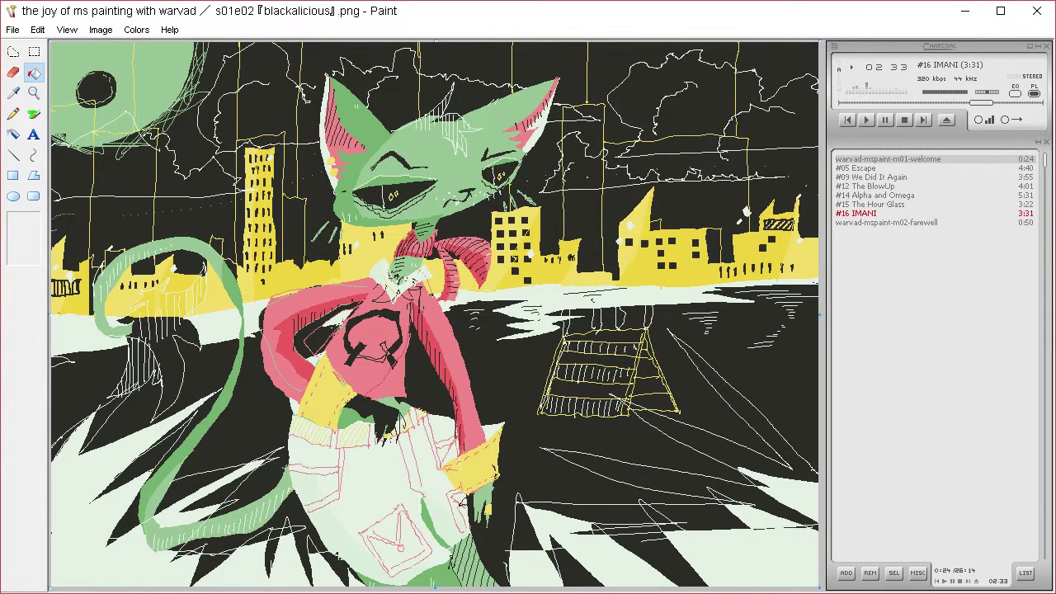
{"action": "left_click", "coordinate": [538, 526]}
{"action": "left_click", "coordinate": [656, 506]}
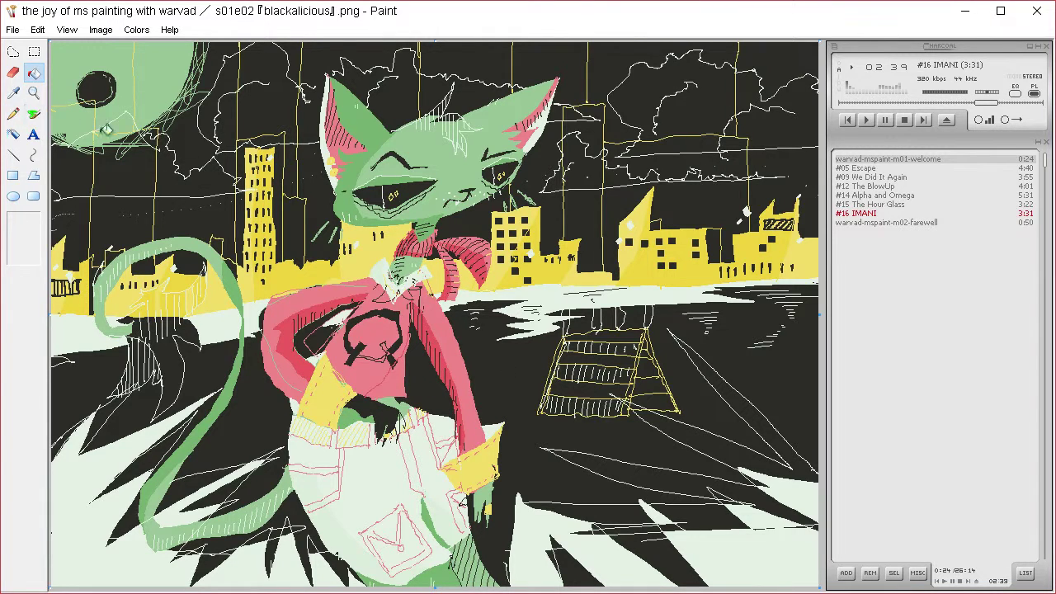
- Dot pale stars across the night sky, and outline a crescent in the moon's dark crater and fill it pale
{"action": "left_click", "coordinate": [14, 113]}
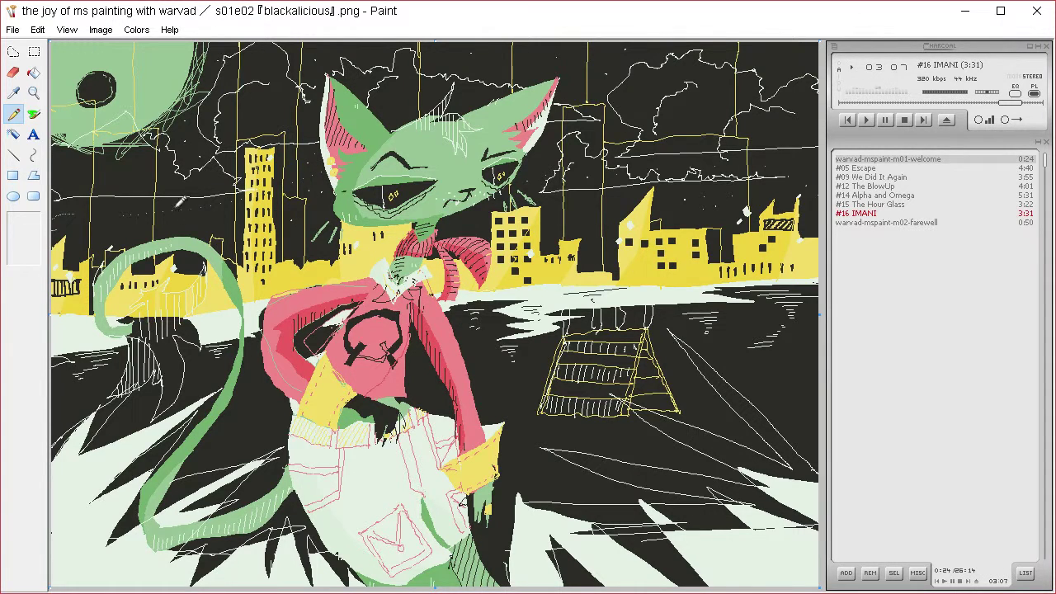
{"action": "left_click_drag", "start_coordinate": [85, 72], "coordinate": [77, 91]}
{"action": "left_click", "coordinate": [33, 72]}
{"action": "left_click", "coordinate": [86, 89]}
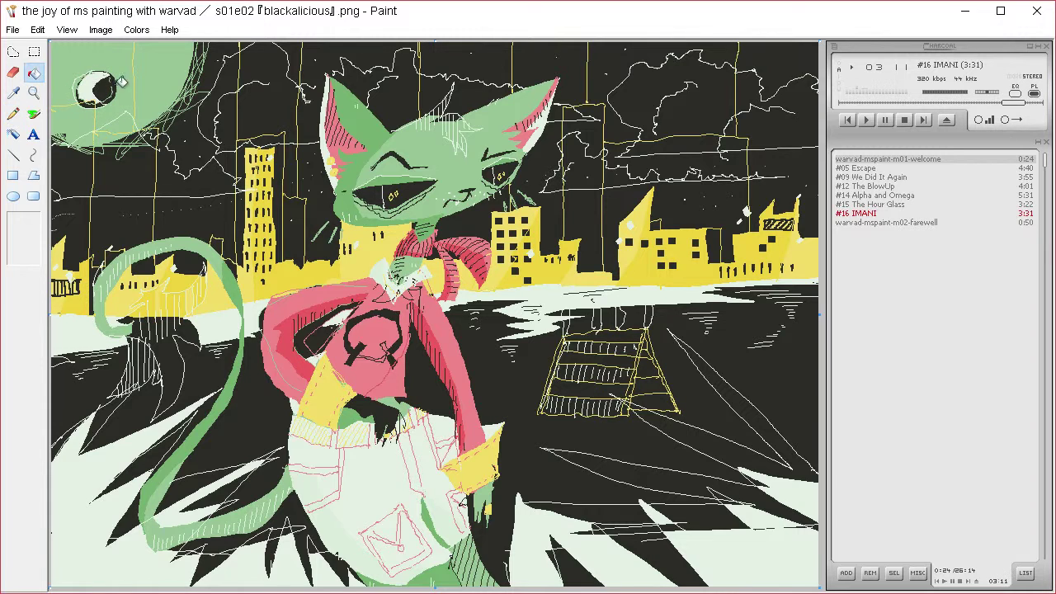
{"action": "left_click", "coordinate": [13, 113]}
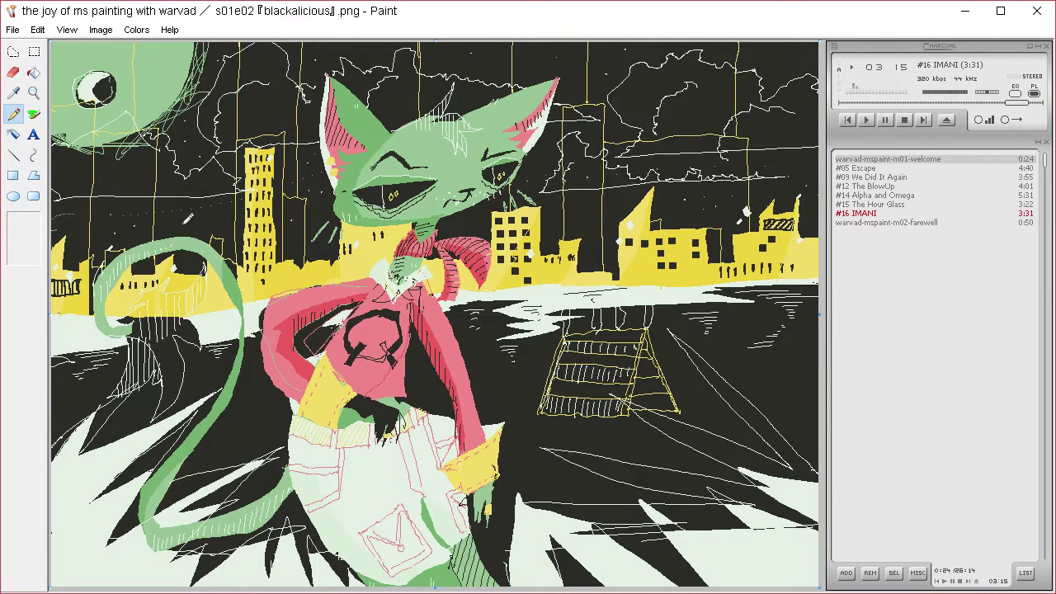